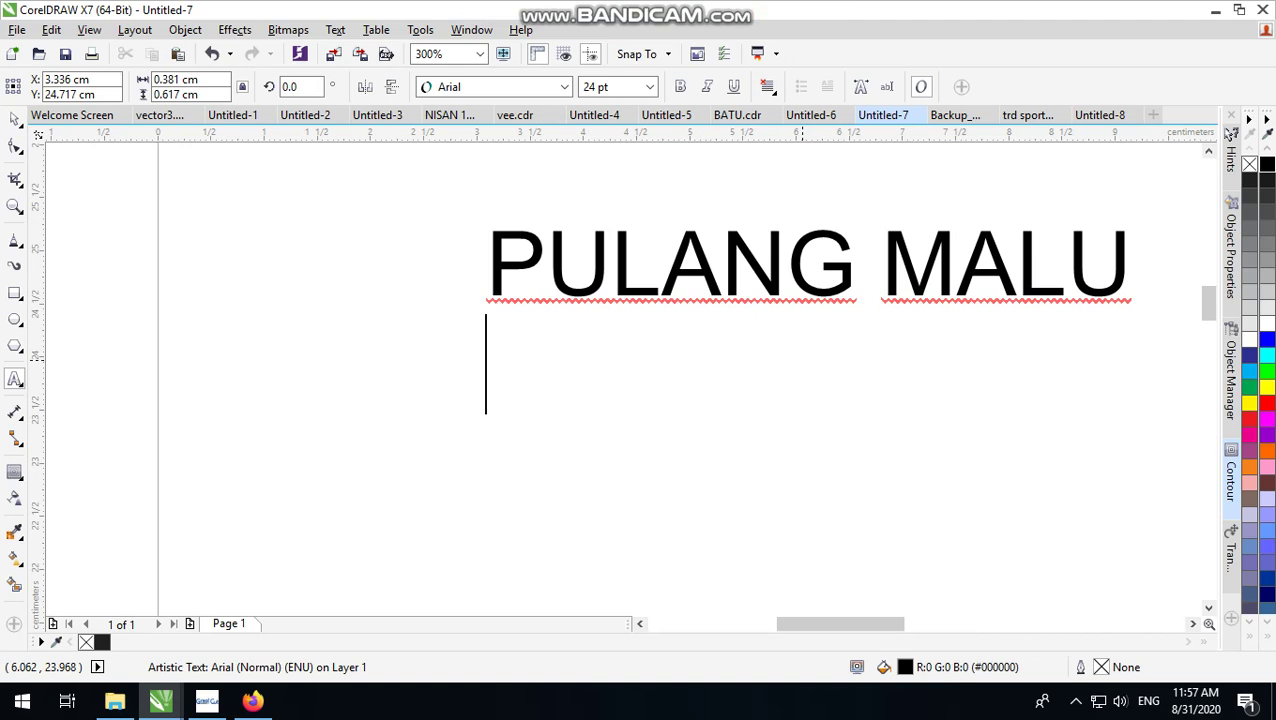
- Add the lines "GAK PULANG" and "RINDU" below PULANG MALU in the text object
{"action": "type", "text": "GAK P"}
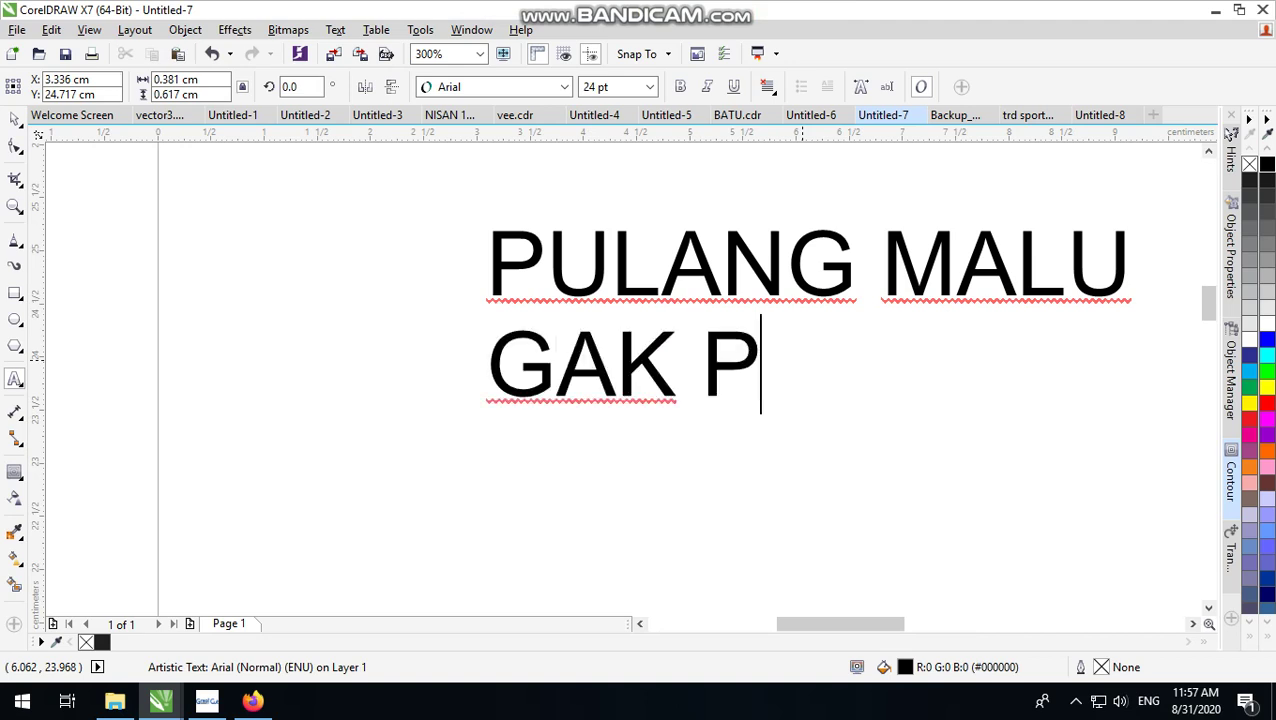
{"action": "type", "text": "ULANG"}
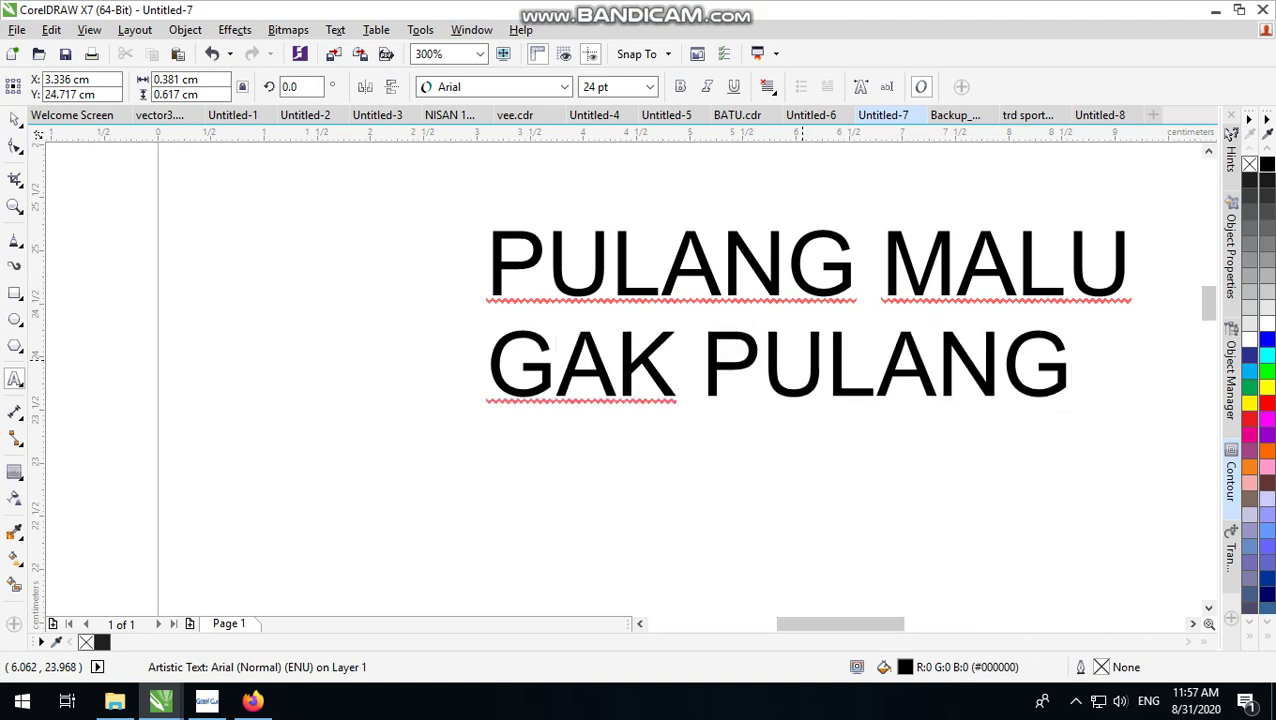
{"action": "key", "text": "Return"}
{"action": "type", "text": "RINDU"}
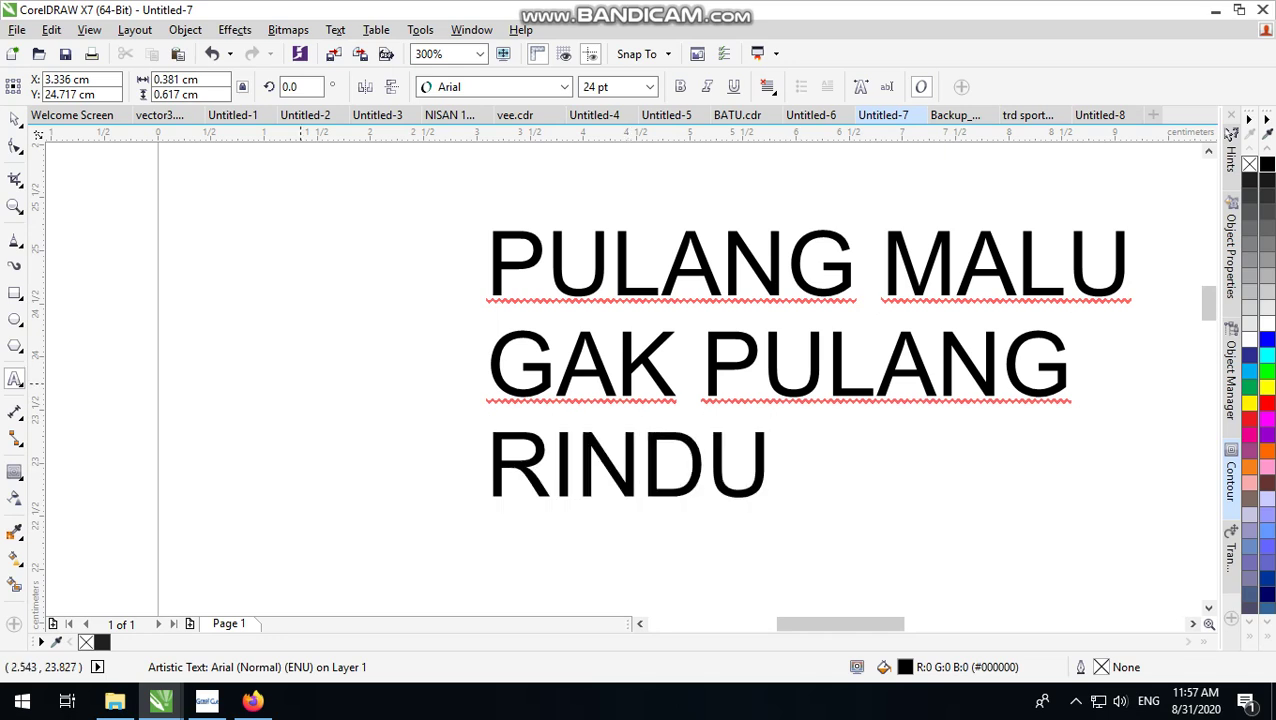
- Change the font of the whole three-line text to sd prostreet
{"action": "left_click", "coordinate": [14, 118]}
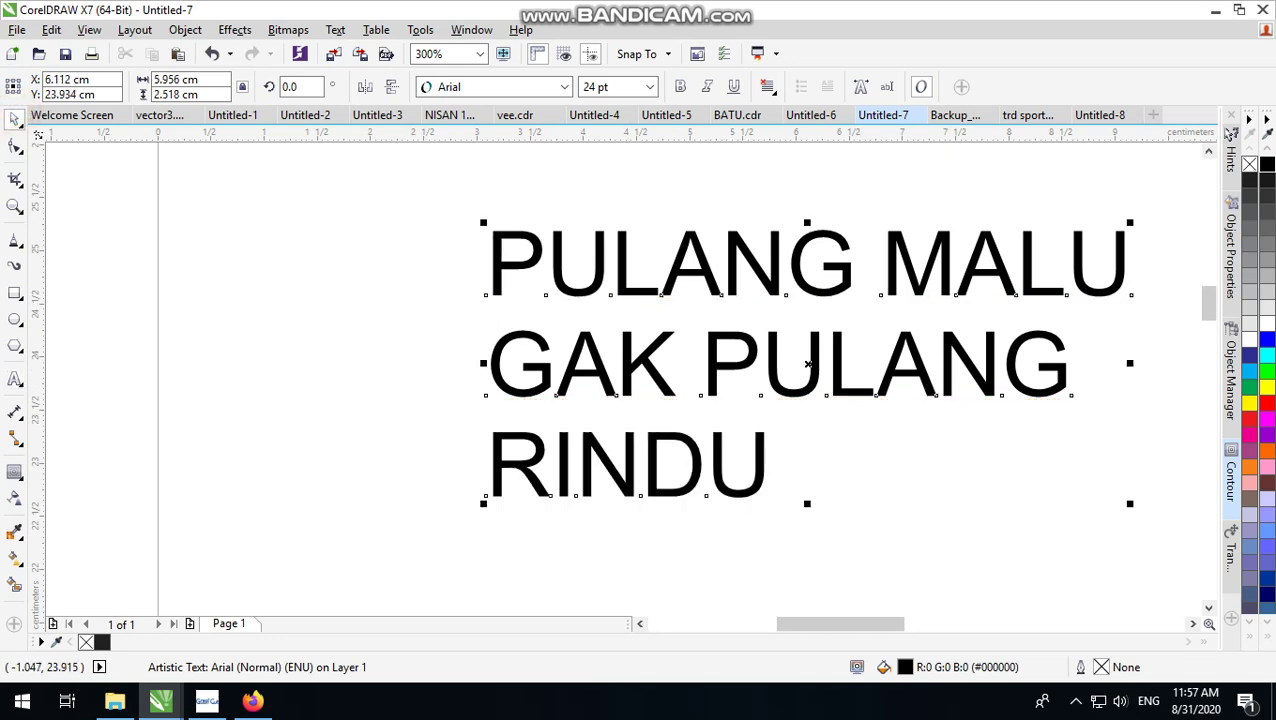
{"action": "left_click", "coordinate": [564, 87]}
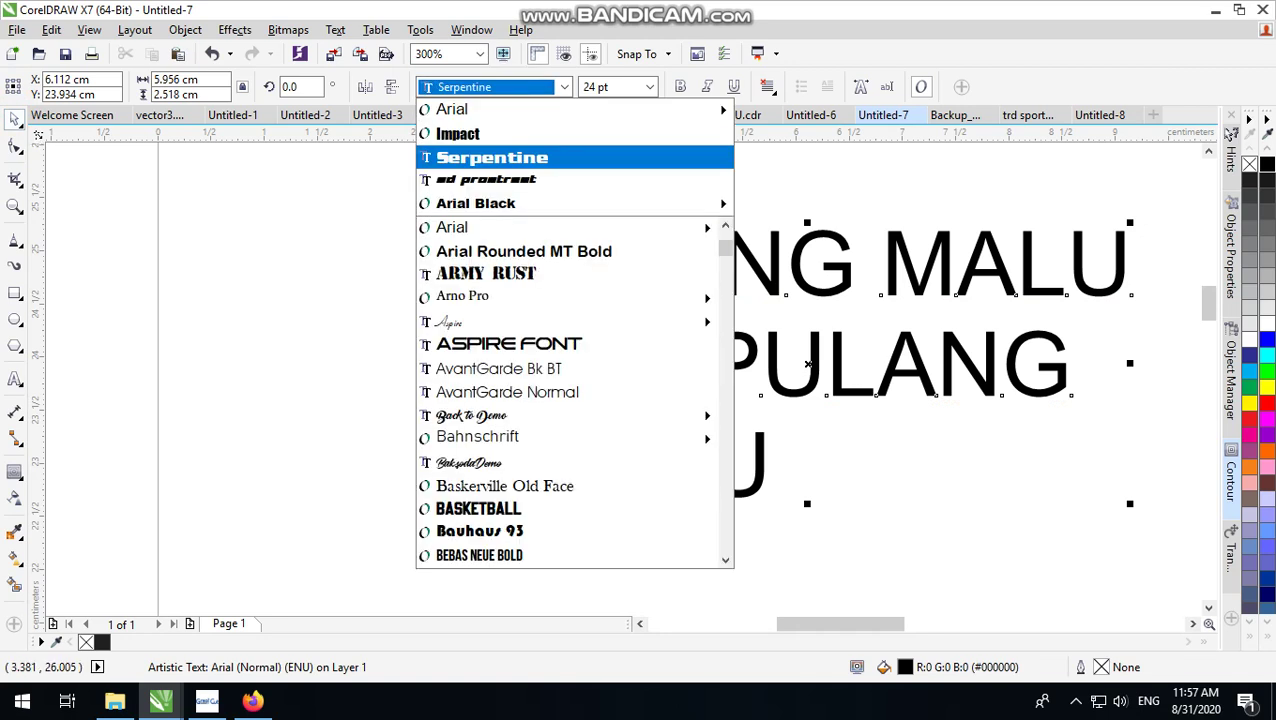
{"action": "left_click", "coordinate": [515, 179]}
{"action": "scroll", "coordinate": [515, 179], "scroll_direction": "down", "scroll_amount": 2}
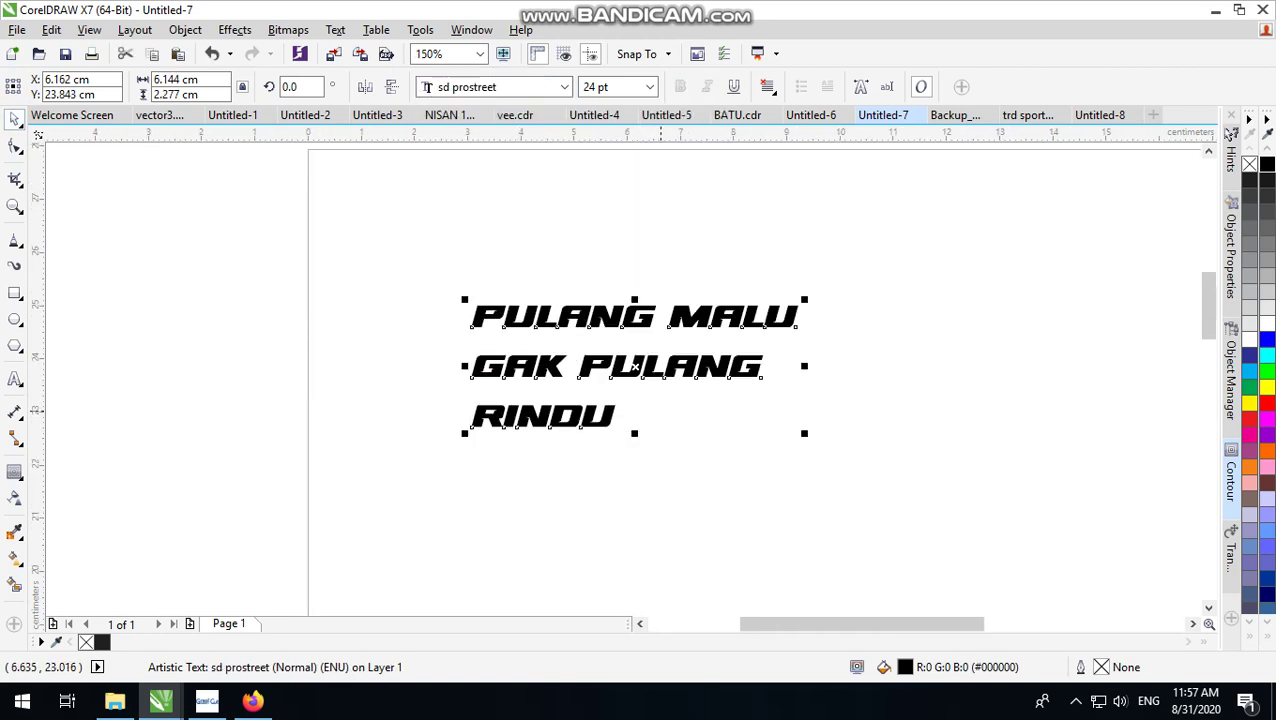
- Break the text apart into separate lines and move GAK PULANG up close beneath PULANG MALU
{"action": "key", "text": "ctrl+k"}
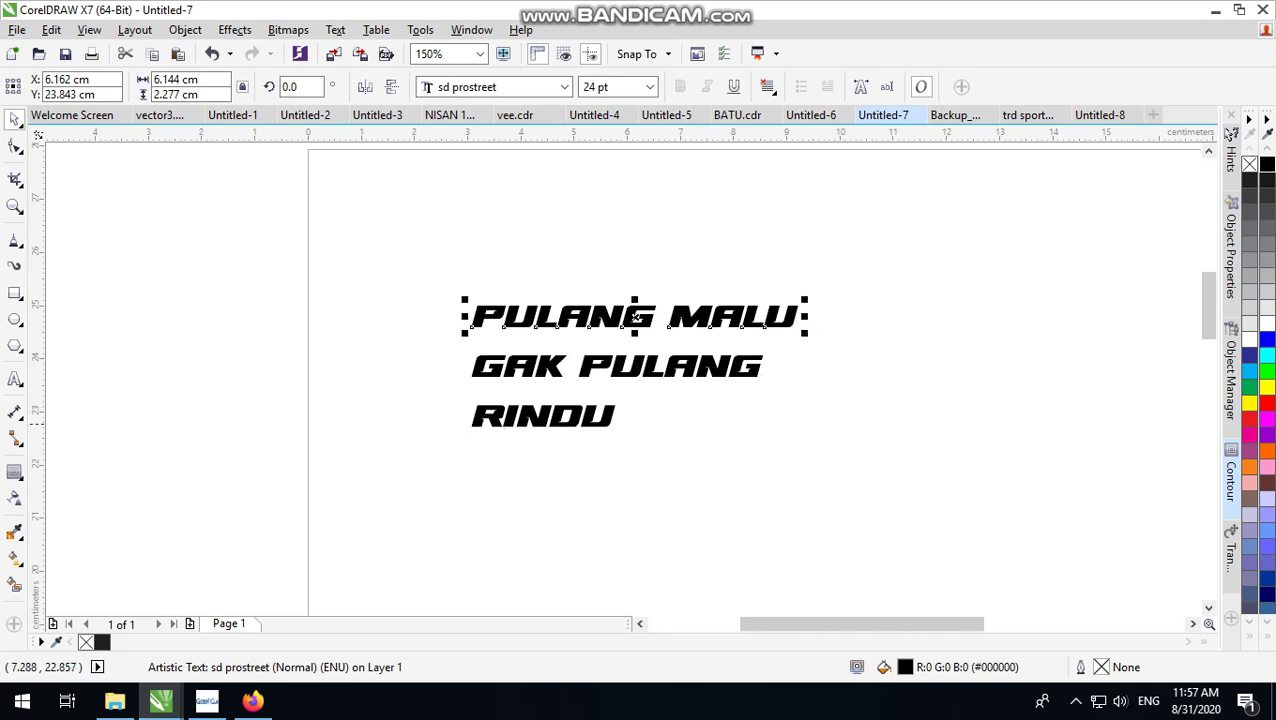
{"action": "left_click", "coordinate": [735, 433]}
{"action": "left_click", "coordinate": [708, 366]}
{"action": "mouse_move", "coordinate": [708, 366]}
{"action": "left_mouse_down"}
{"action": "mouse_move", "coordinate": [727, 345]}
{"action": "mouse_move", "coordinate": [715, 347]}
{"action": "left_mouse_up"}
- Enlarge RINDU to about 37 pt and place it beneath GAK PULANG, with its end near that of PULANG MALU
{"action": "left_click", "coordinate": [583, 421]}
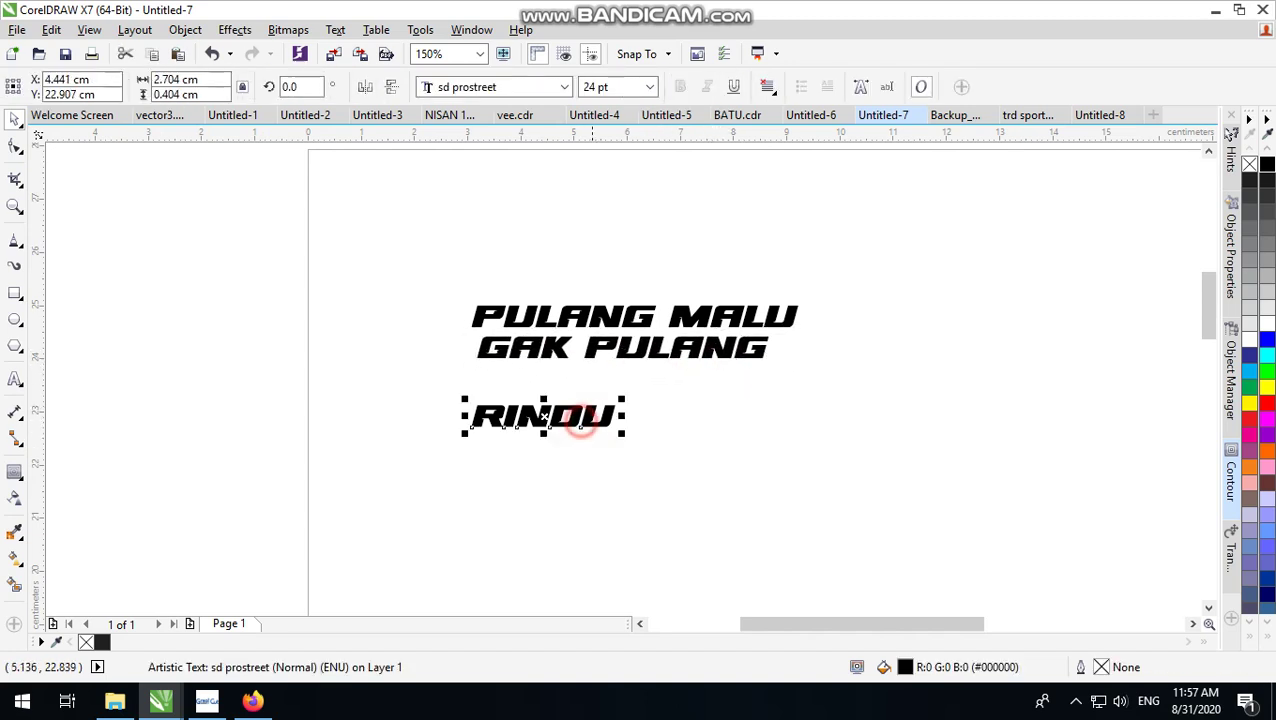
{"action": "left_click_drag", "start_coordinate": [624, 399], "coordinate": [745, 391]}
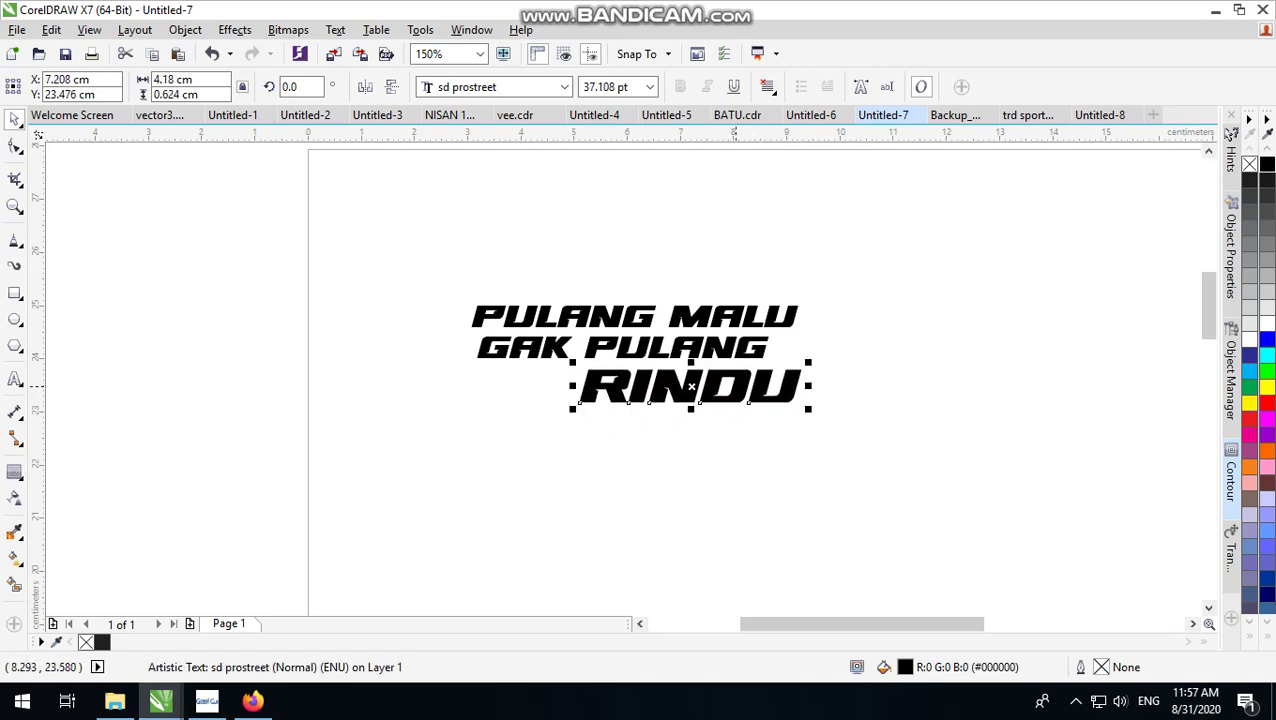
{"action": "left_click", "coordinate": [446, 408]}
- Draw a rectangle about 5.05 by 0.86 cm around RINDU
{"action": "left_click", "coordinate": [14, 293]}
{"action": "scroll", "coordinate": [680, 355], "scroll_direction": "up", "scroll_amount": 1}
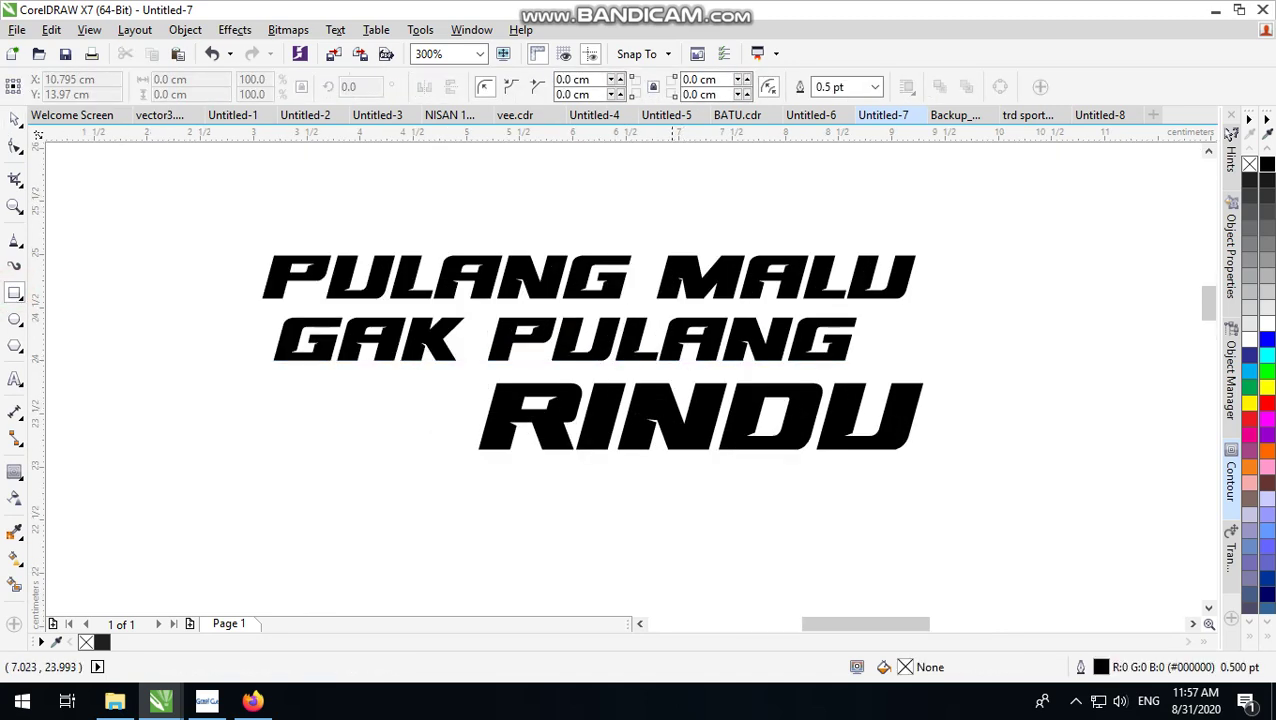
{"action": "mouse_move", "coordinate": [441, 373]}
{"action": "left_mouse_down"}
{"action": "mouse_move", "coordinate": [769, 464]}
{"action": "mouse_move", "coordinate": [981, 466]}
{"action": "left_mouse_up"}
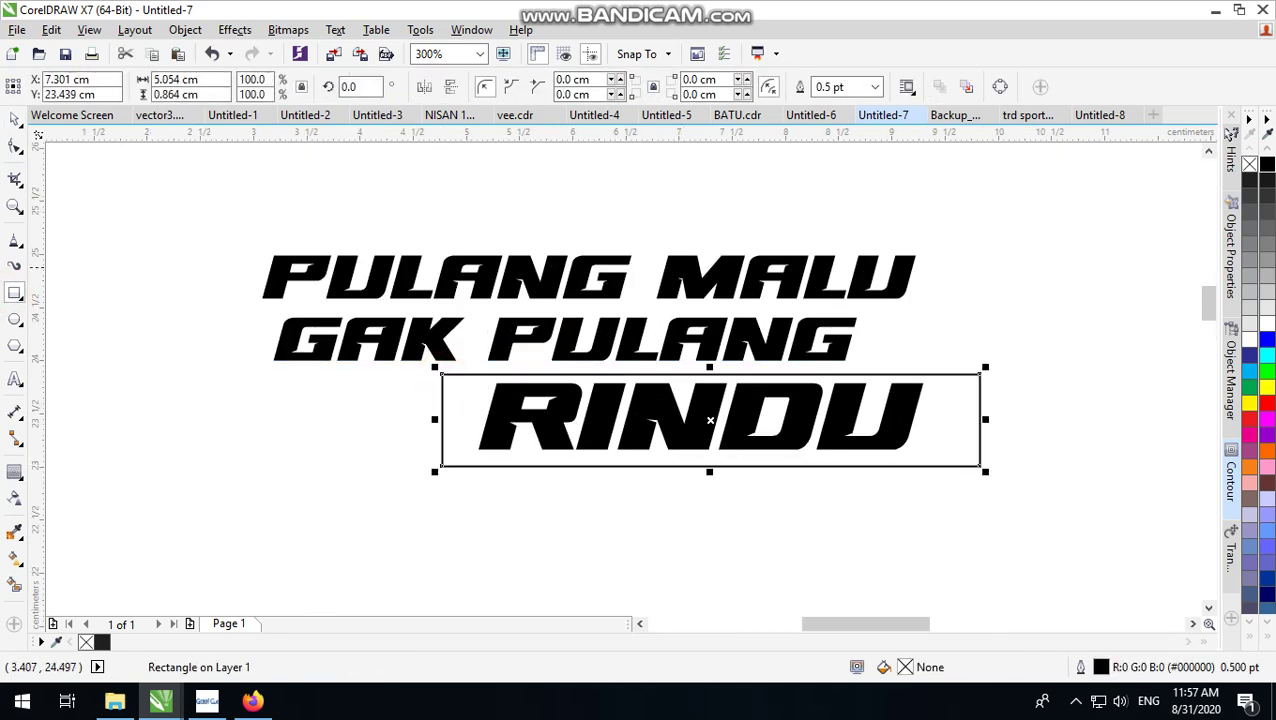
- Skew the rectangle around RINDU into a parallelogram about 5.31 cm wide that matches the slant of the letters
{"action": "scroll", "coordinate": [710, 420], "scroll_direction": "up", "scroll_amount": 1}
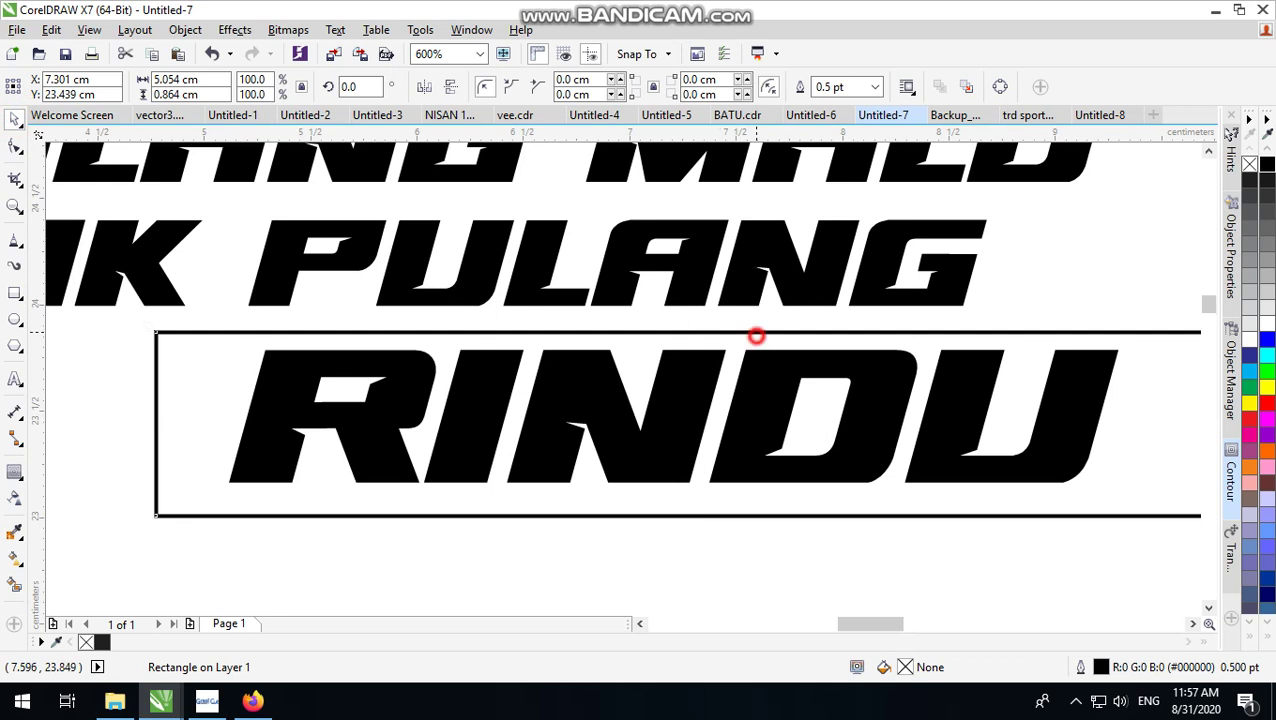
{"action": "left_click", "coordinate": [751, 325]}
{"action": "mouse_move", "coordinate": [756, 332]}
{"action": "left_mouse_down"}
{"action": "mouse_move", "coordinate": [775, 325]}
{"action": "mouse_move", "coordinate": [747, 325]}
{"action": "left_mouse_up"}
{"action": "scroll", "coordinate": [758, 420], "scroll_direction": "down", "scroll_amount": 1}
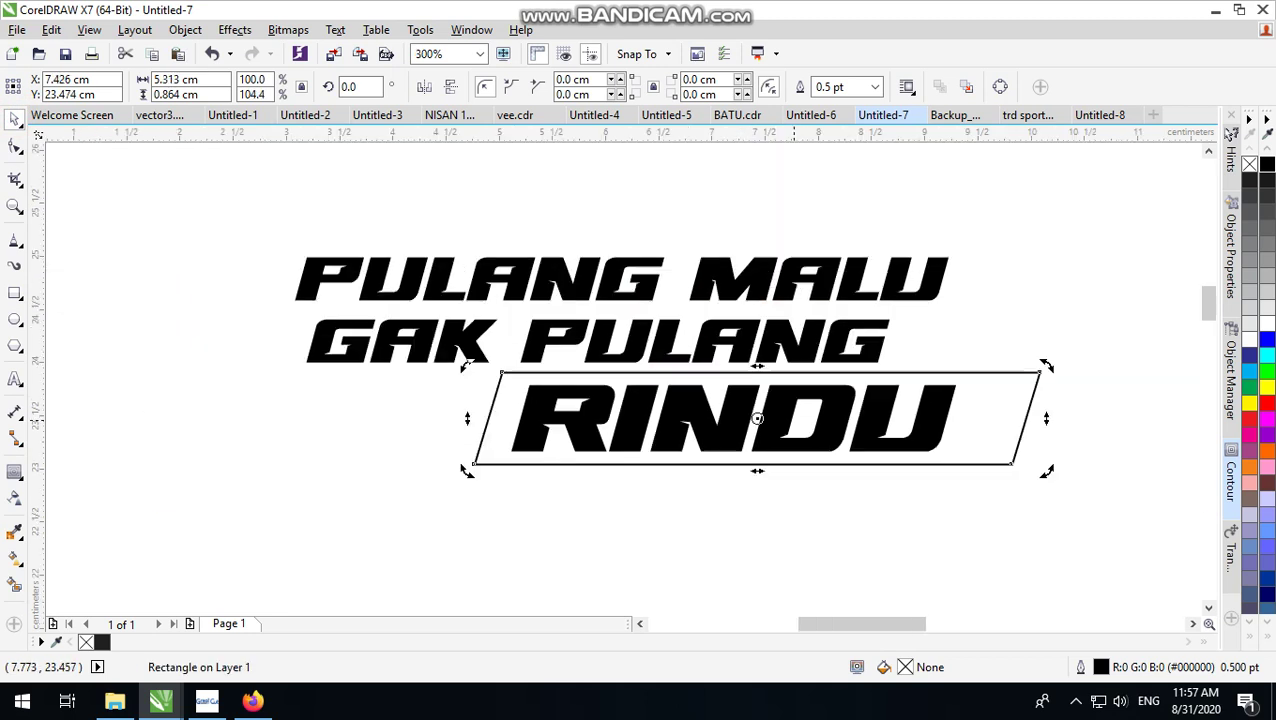
{"action": "left_click", "coordinate": [758, 420]}
{"action": "left_click", "coordinate": [1040, 413]}
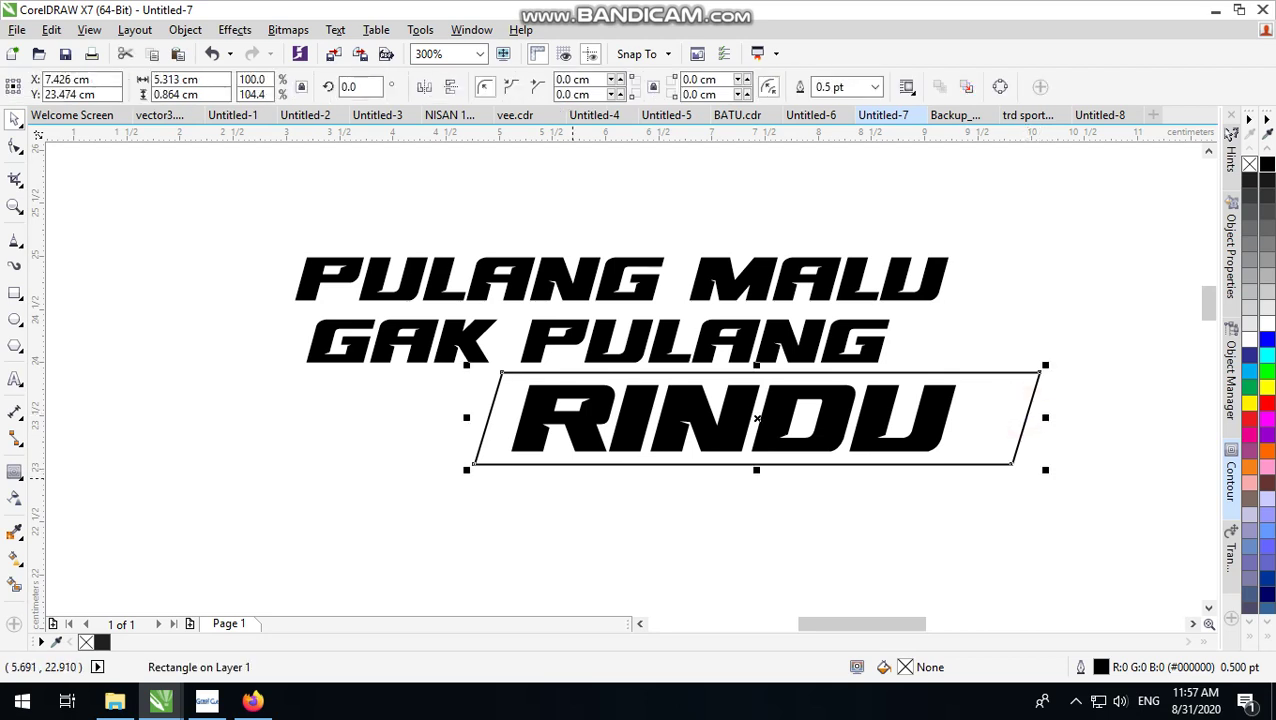
- Draw a narrow vertical rectangle about 0.6 by 2.66 cm across the parallelogram just after RINDU
{"action": "left_click", "coordinate": [14, 290]}
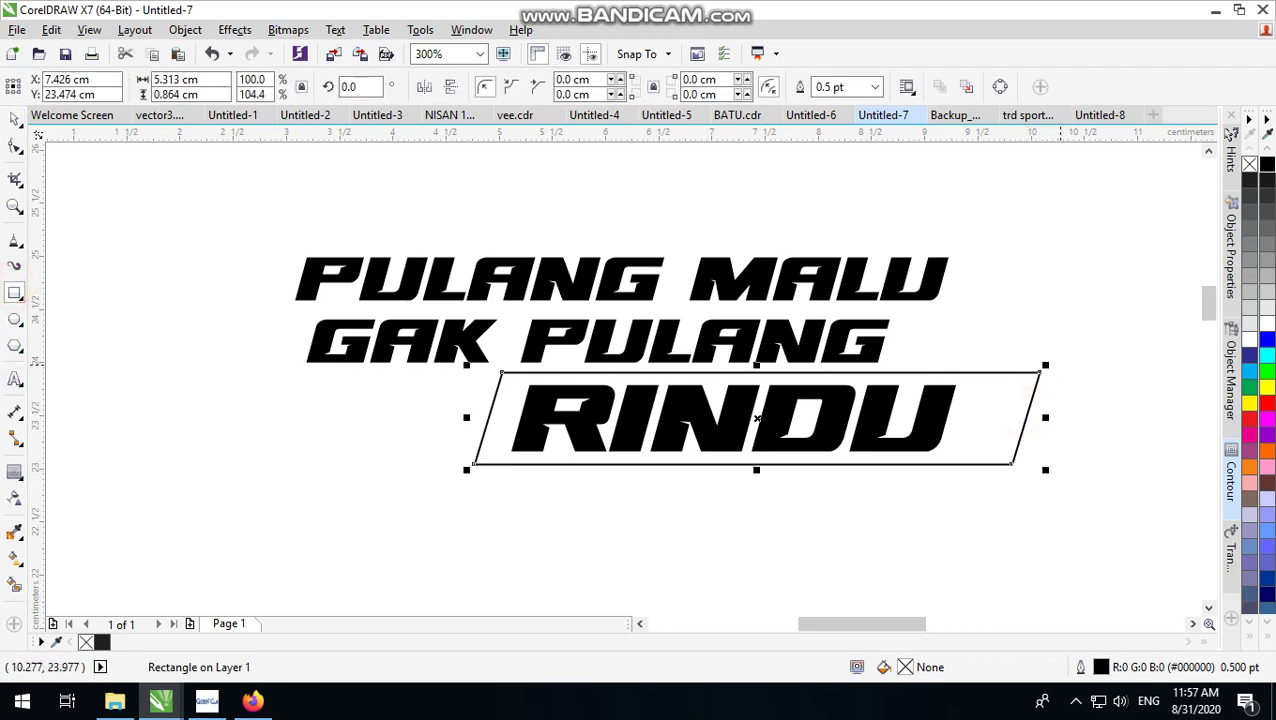
{"action": "scroll", "coordinate": [967, 343], "scroll_direction": "up", "scroll_amount": 1}
{"action": "scroll", "coordinate": [795, 297], "scroll_direction": "down", "scroll_amount": 2}
{"action": "left_click_drag", "start_coordinate": [833, 298], "coordinate": [866, 442]}
{"action": "left_click", "coordinate": [10, 115]}
{"action": "scroll", "coordinate": [871, 368], "scroll_direction": "up", "scroll_amount": 2}
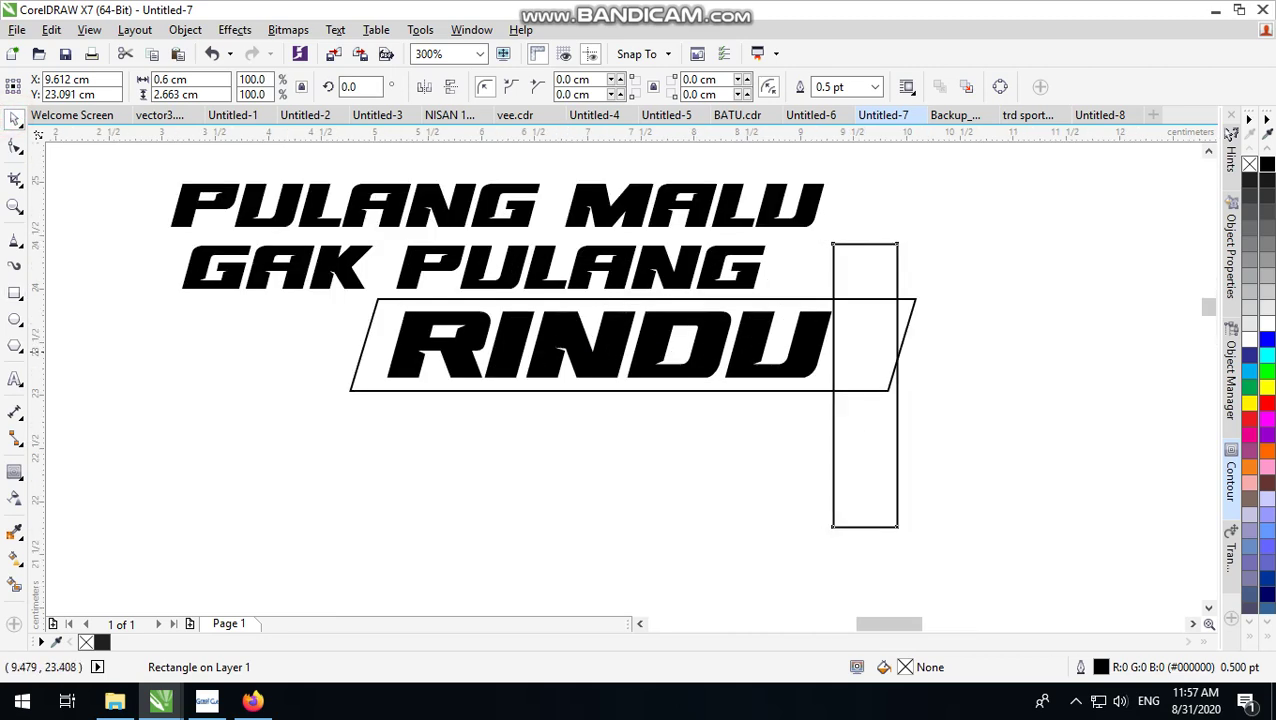
{"action": "scroll", "coordinate": [872, 424], "scroll_direction": "down", "scroll_amount": 1}
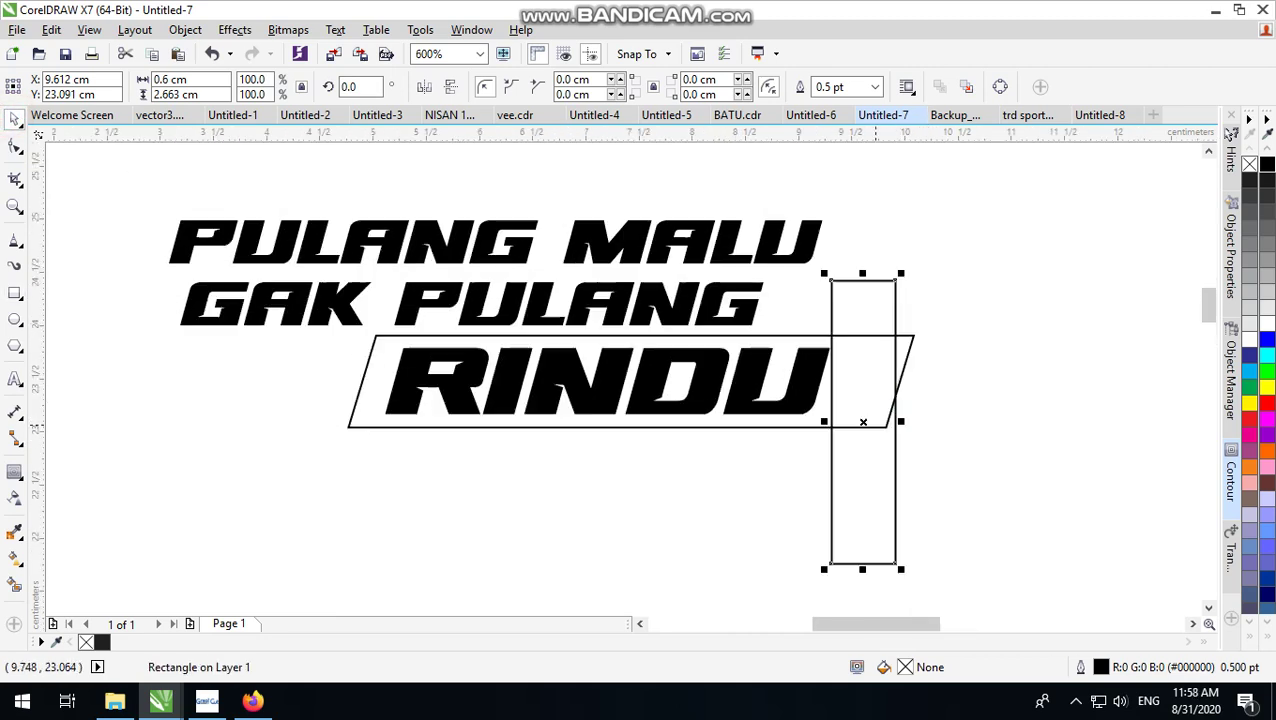
- Rotate the narrow rectangle to about 343° to match the letter slant and make two overlapping copies side by side
{"action": "left_click_drag", "start_coordinate": [901, 274], "coordinate": [856, 305]}
{"action": "right_click", "coordinate": [882, 302]}
{"action": "left_click", "coordinate": [934, 250]}
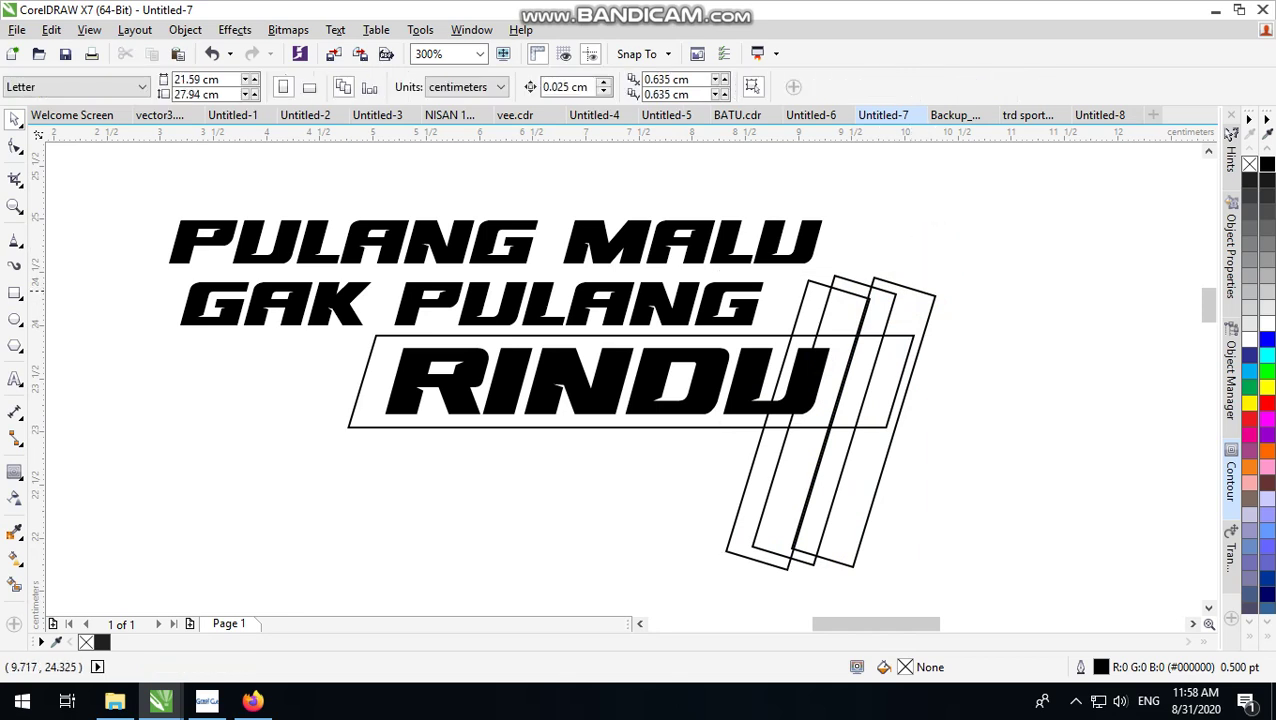
- Fill the leftmost slanted bar with yellow
{"action": "left_click", "coordinate": [819, 288]}
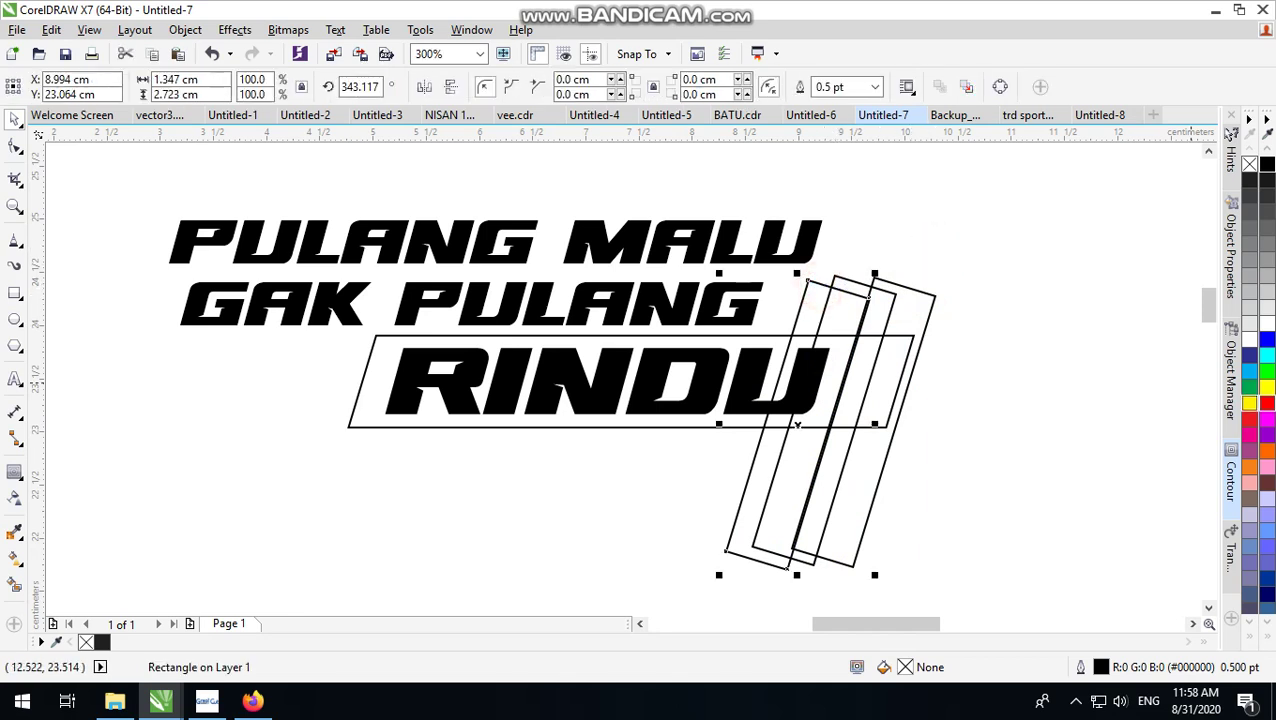
{"action": "left_click", "coordinate": [1267, 387]}
{"action": "left_click", "coordinate": [999, 325]}
- Fill the middle slanted bar with orange and bring it to the front of the page
{"action": "left_click", "coordinate": [857, 282]}
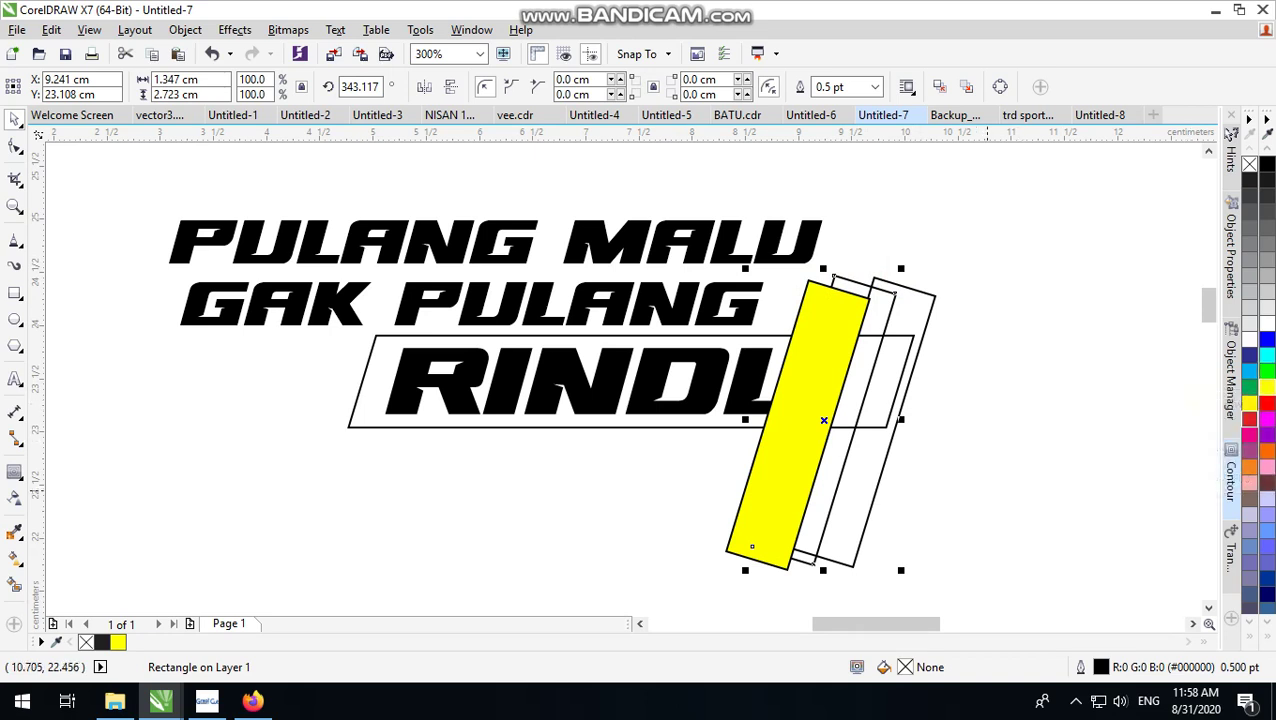
{"action": "left_click", "coordinate": [1266, 451]}
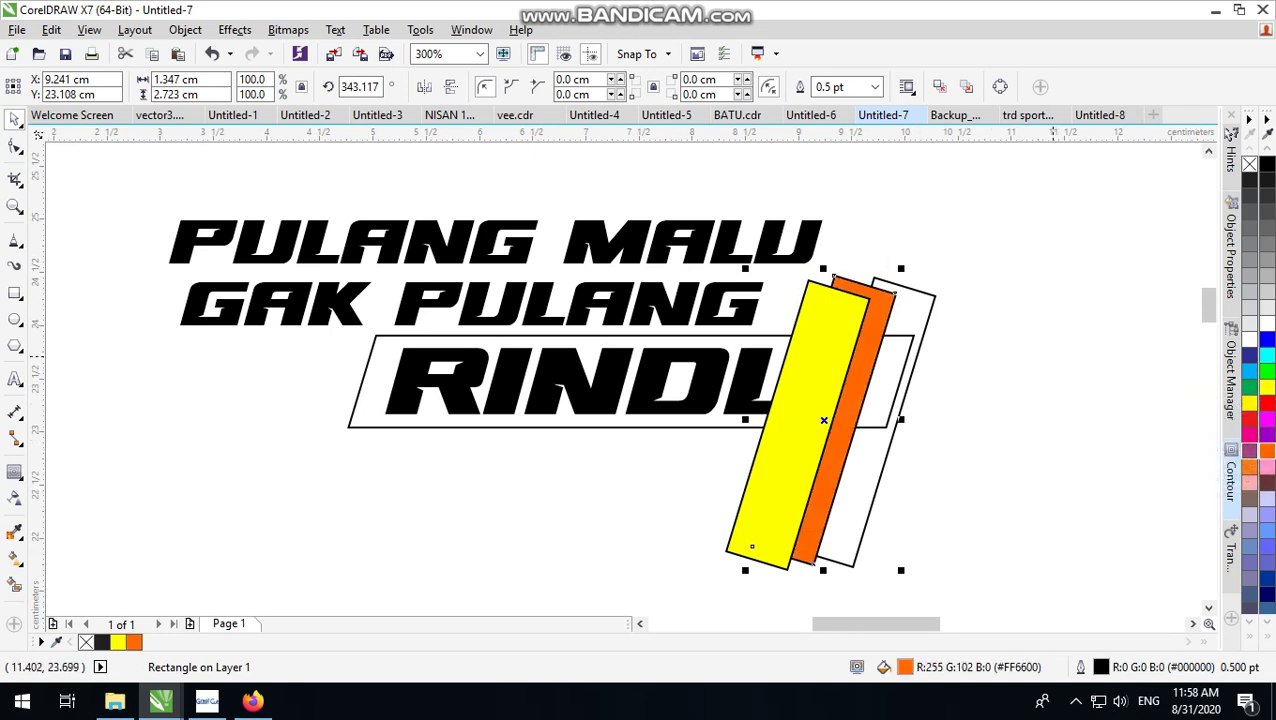
{"action": "right_click", "coordinate": [889, 312]}
{"action": "mouse_move", "coordinate": [960, 472]}
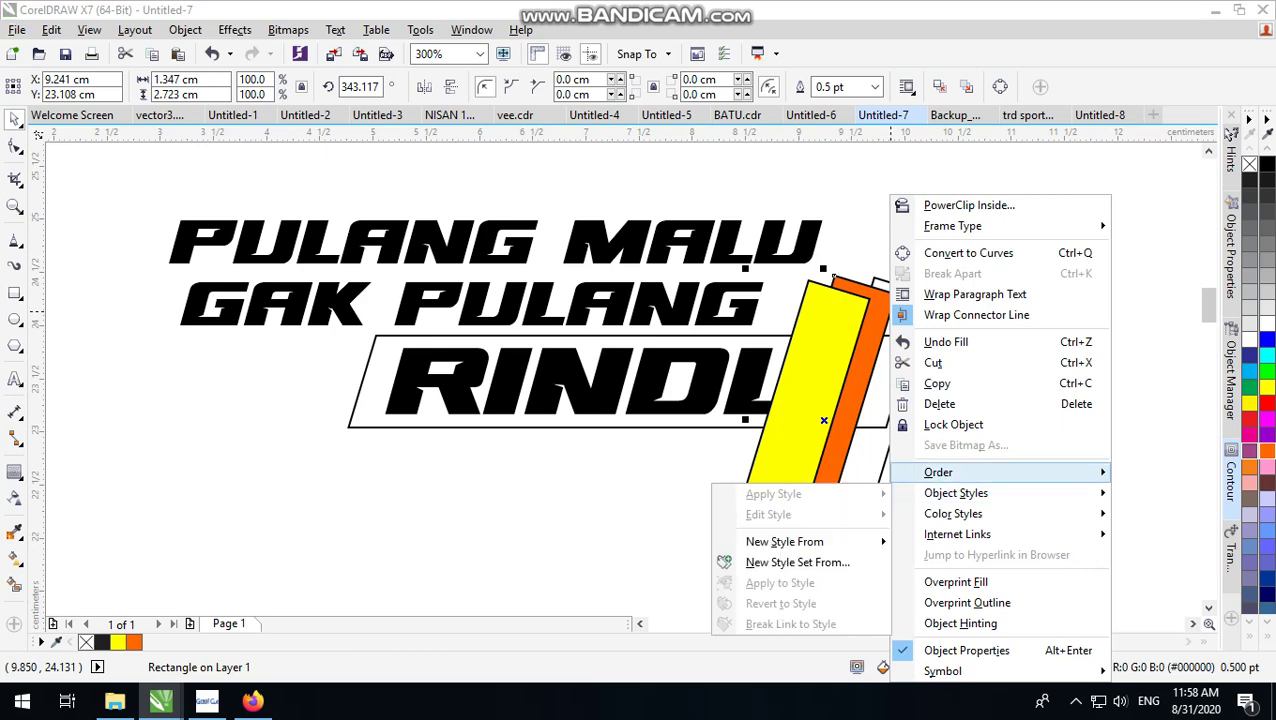
{"action": "left_click", "coordinate": [823, 472]}
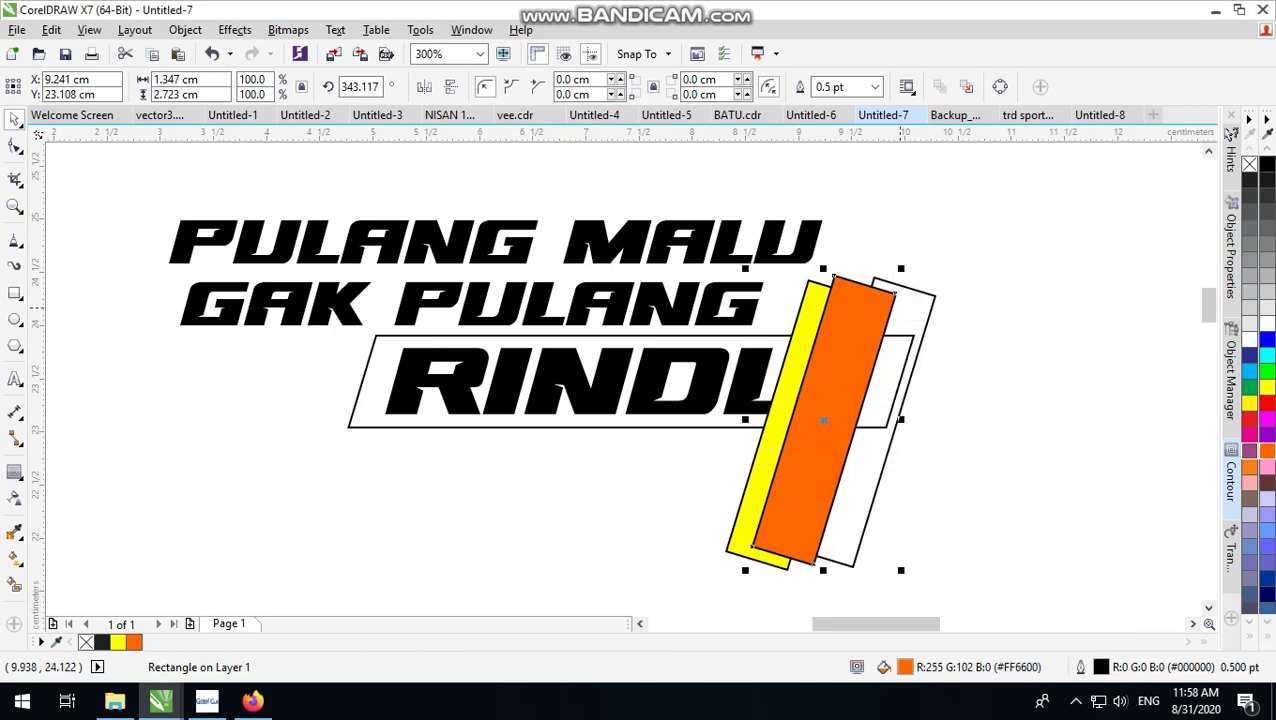
- Bring the rightmost slanted bar to the front of the page and fill it with red
{"action": "right_click", "coordinate": [915, 295]}
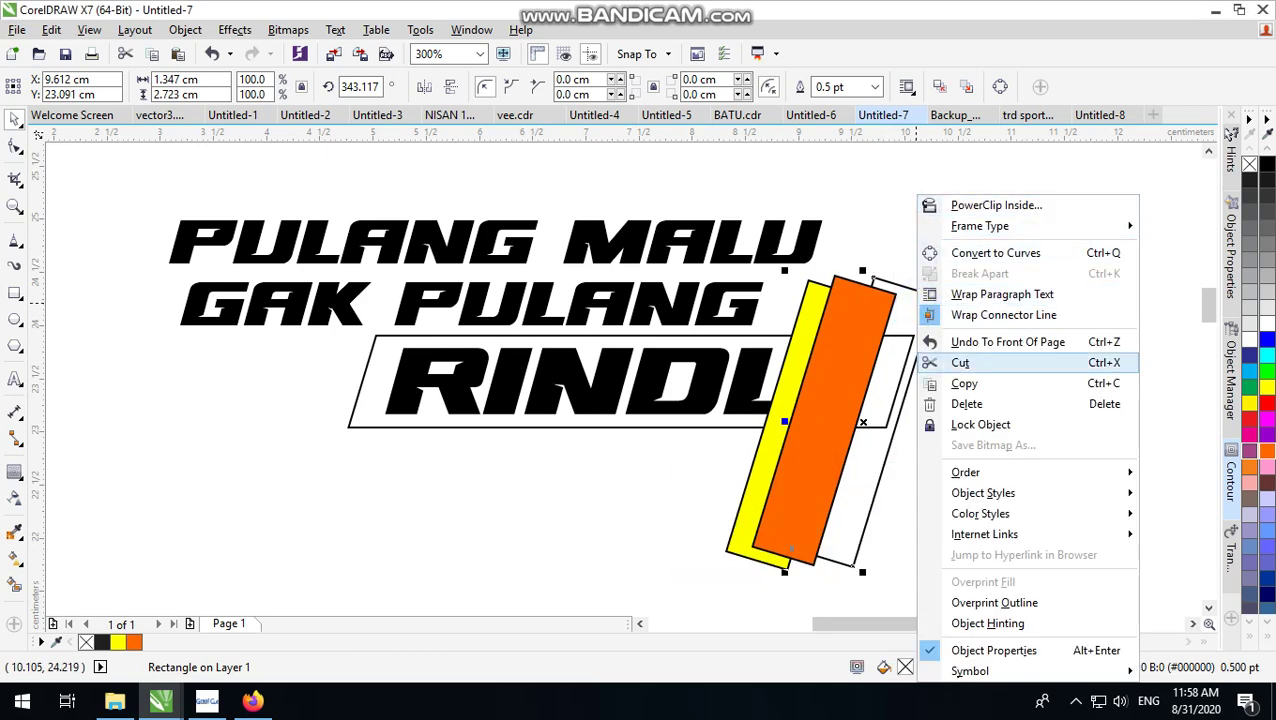
{"action": "mouse_move", "coordinate": [965, 472]}
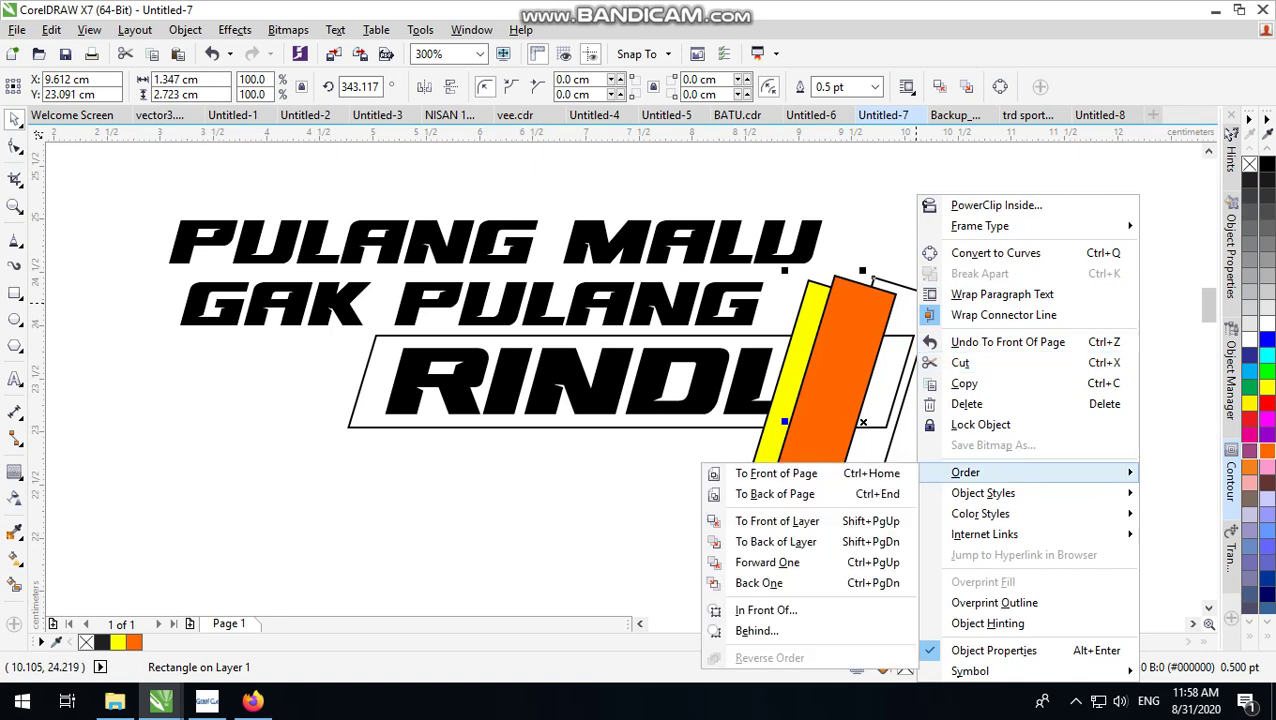
{"action": "left_click", "coordinate": [790, 474]}
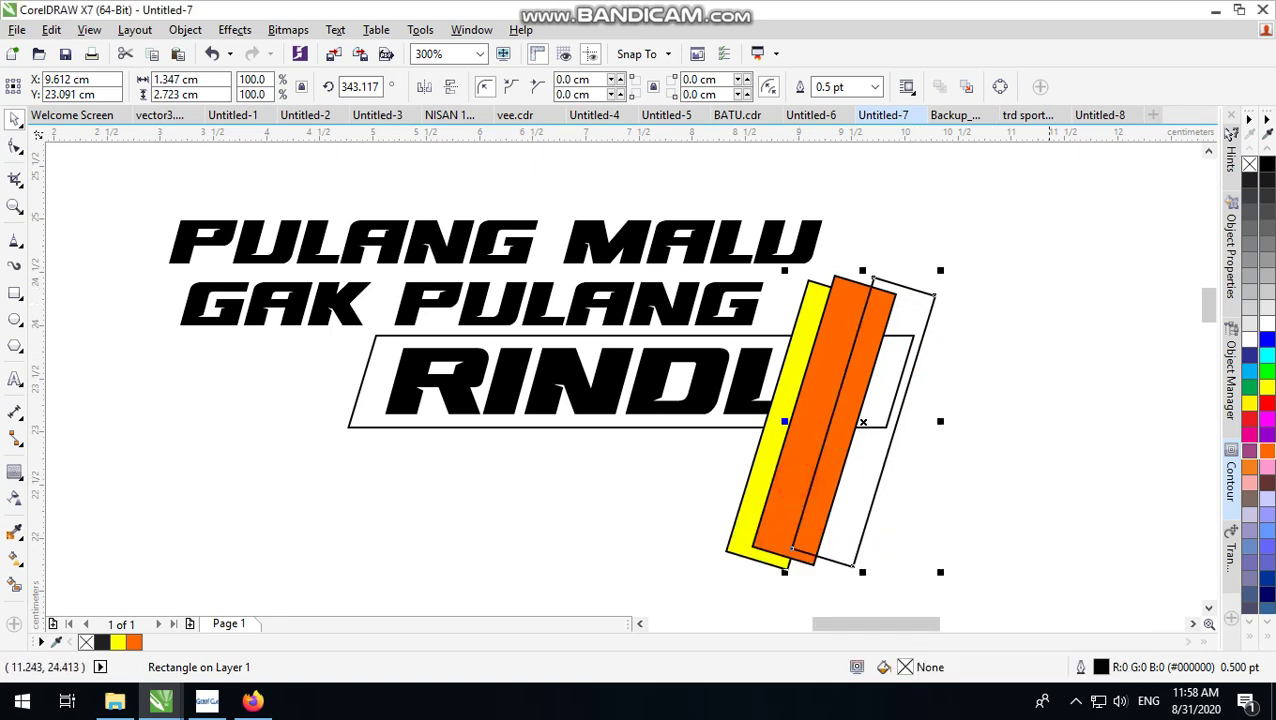
{"action": "left_click", "coordinate": [1267, 404]}
- Move the three coloured bars together to the left over the last letters of RINDU
{"action": "left_click_drag", "start_coordinate": [980, 262], "coordinate": [698, 610]}
{"action": "left_click_drag", "start_coordinate": [830, 394], "coordinate": [762, 406]}
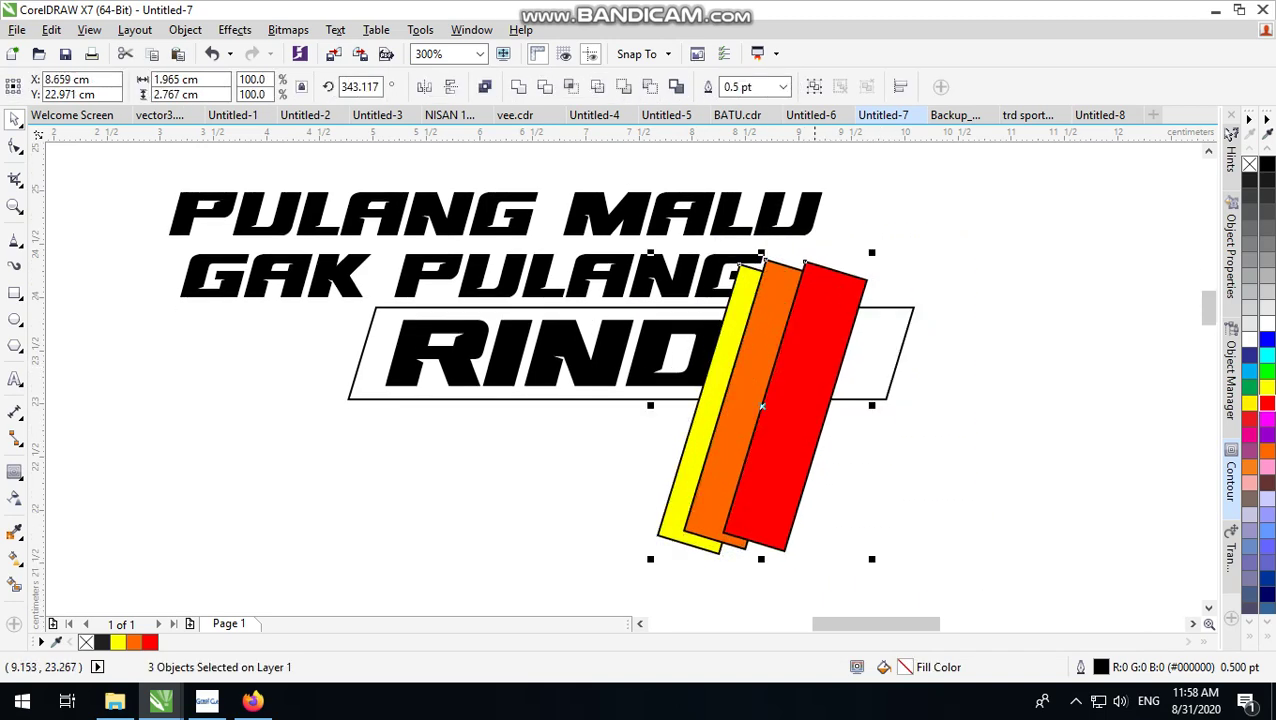
{"action": "left_click", "coordinate": [964, 398]}
- PowerClip the three coloured bars inside the parallelogram around RINDU
{"action": "left_click_drag", "start_coordinate": [953, 243], "coordinate": [596, 585]}
{"action": "right_click", "coordinate": [810, 262]}
{"action": "left_click", "coordinate": [855, 273]}
{"action": "left_click", "coordinate": [877, 347]}
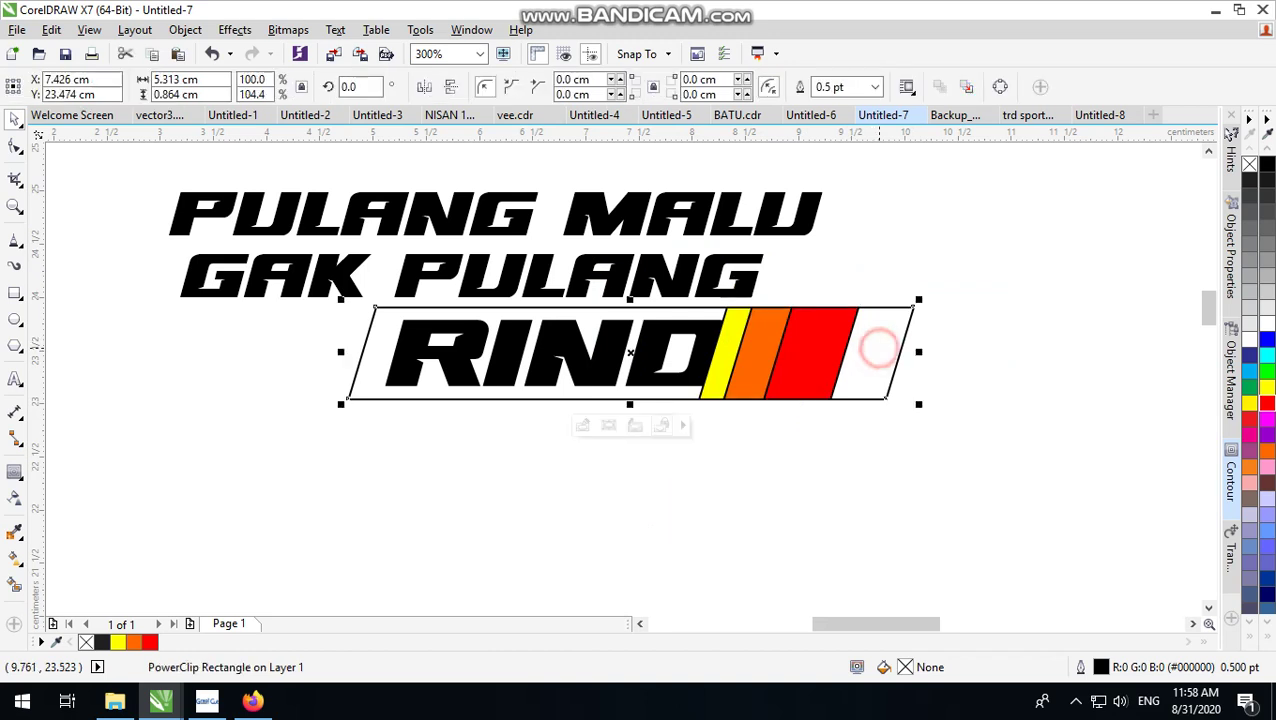
- Open the parallelogram's PowerClip contents for editing and convert the red bar to curves
{"action": "double_click", "coordinate": [879, 347]}
{"action": "left_click_drag", "start_coordinate": [900, 228], "coordinate": [592, 555]}
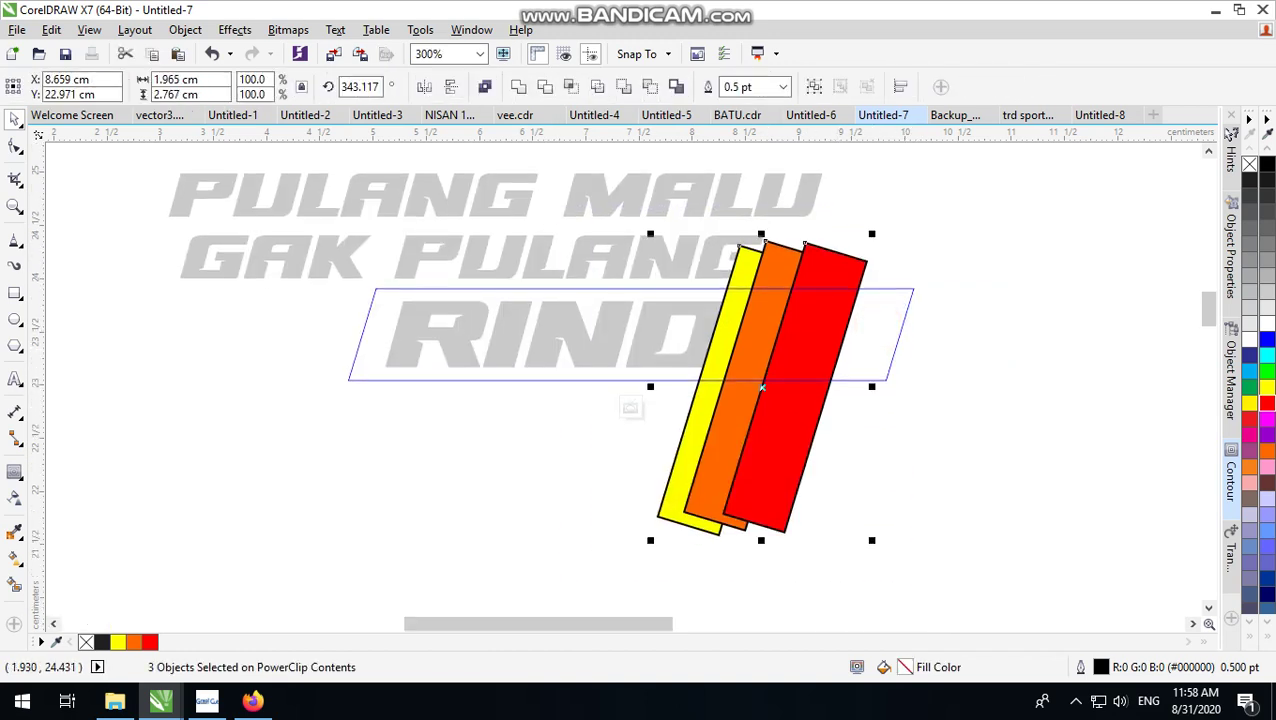
{"action": "left_click", "coordinate": [15, 146]}
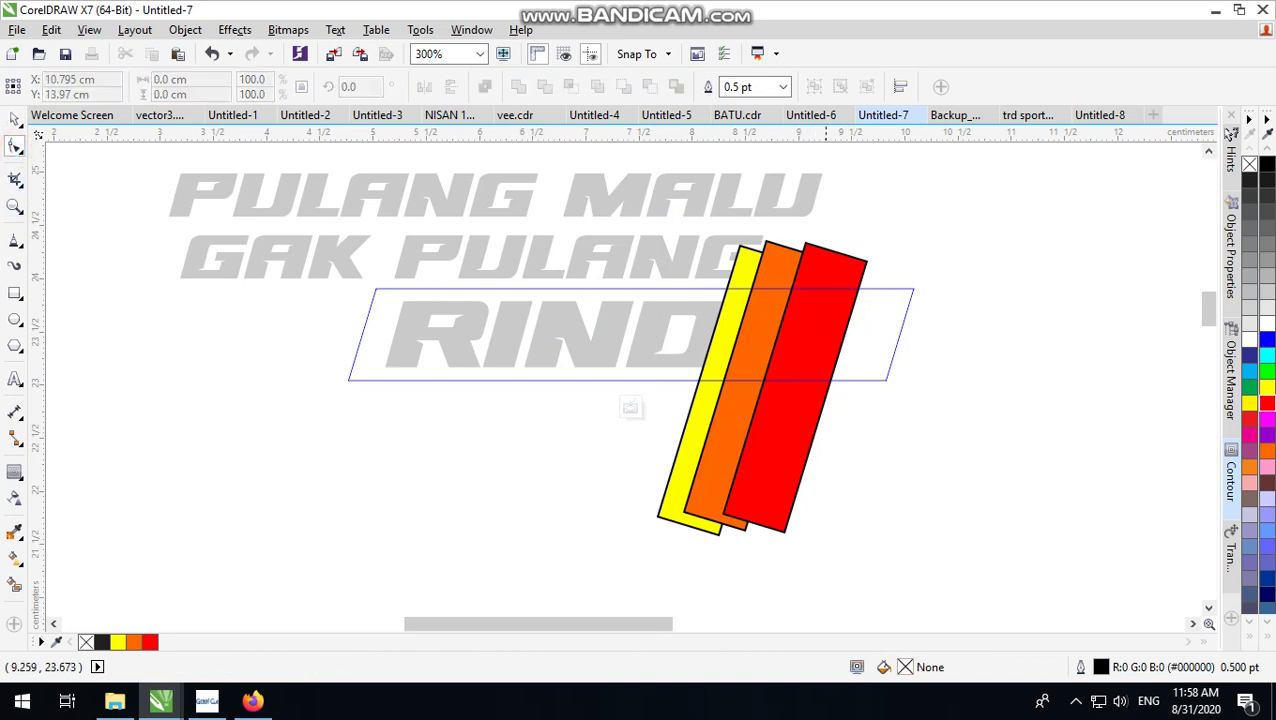
{"action": "left_click", "coordinate": [829, 400]}
{"action": "key", "text": "ctrl+q"}
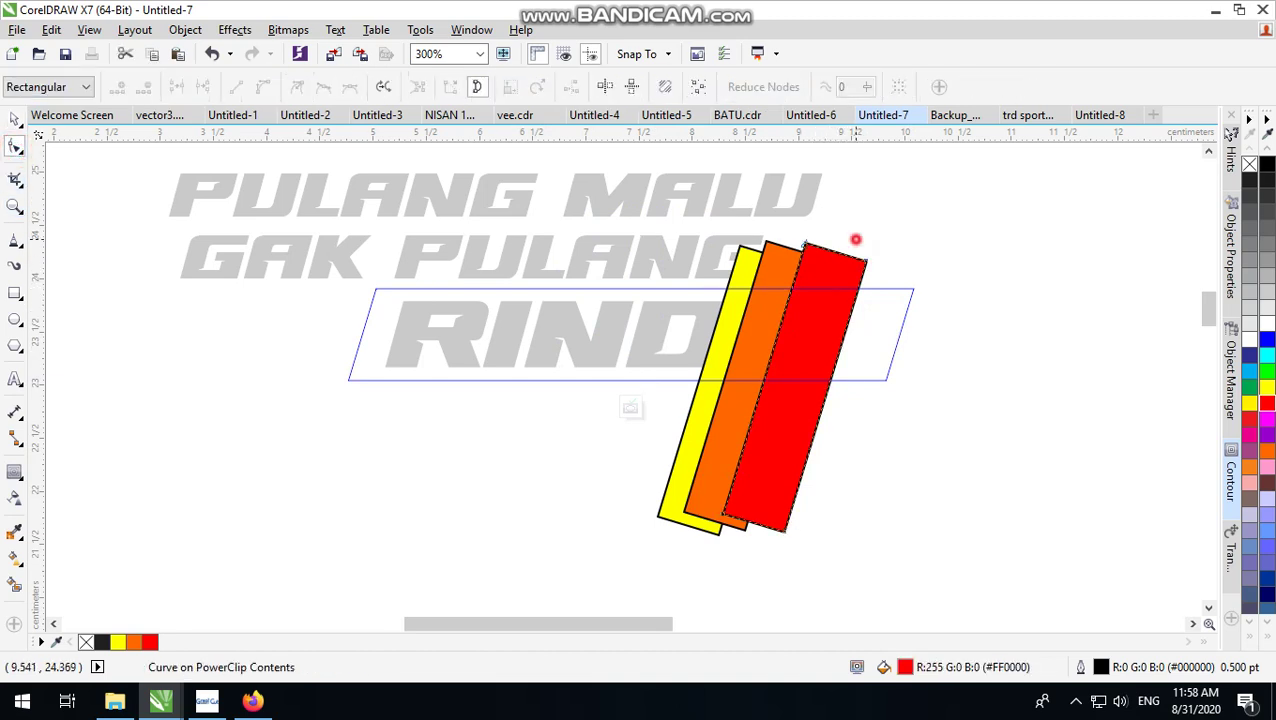
- Pull the red bar's upper-right node outward beyond the parallelogram's right end and finish editing the PowerClip
{"action": "left_click_drag", "start_coordinate": [864, 256], "coordinate": [1018, 258]}
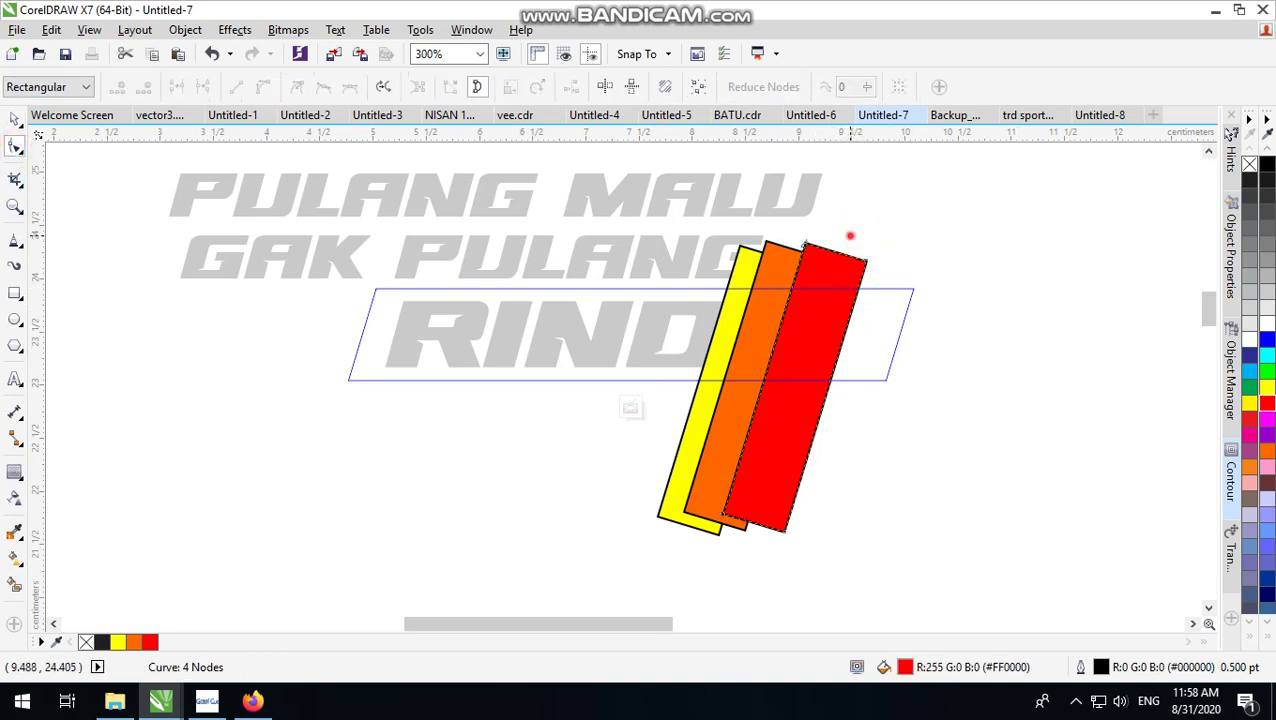
{"action": "left_click_drag", "start_coordinate": [849, 236], "coordinate": [979, 281]}
{"action": "left_click", "coordinate": [11, 116]}
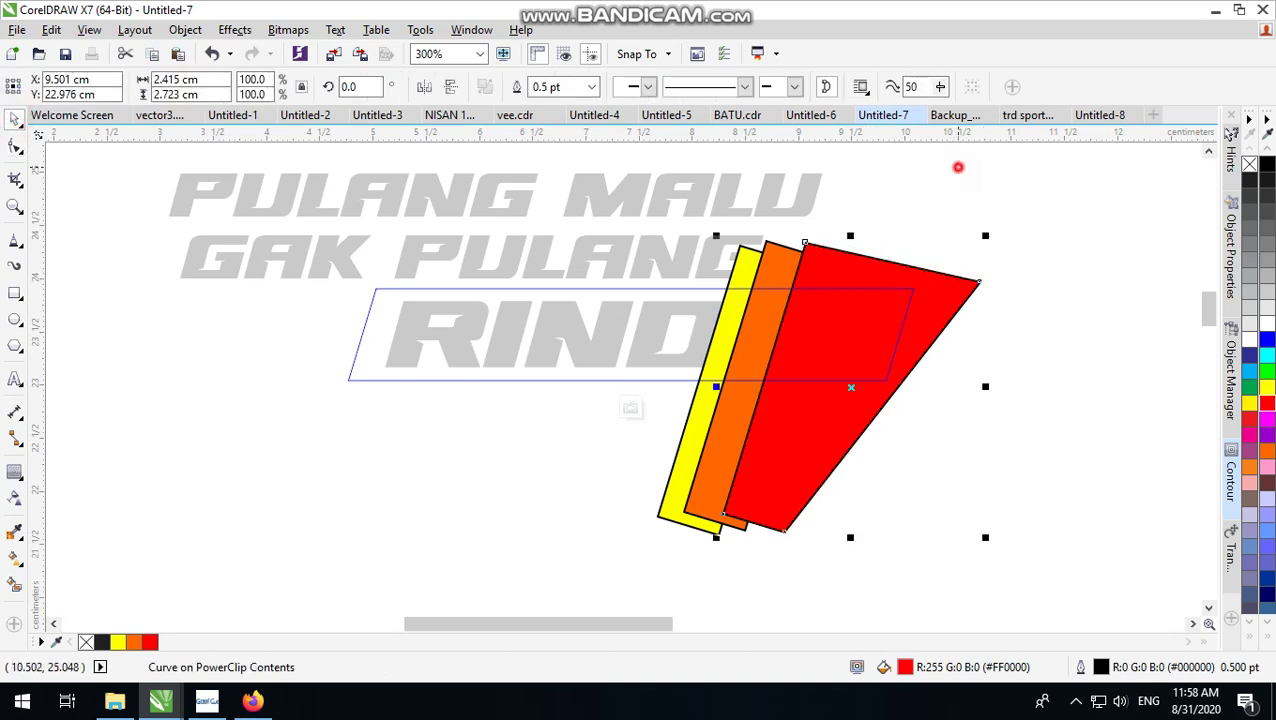
{"action": "left_click", "coordinate": [958, 167], "text": "ctrl"}
- Send the parallelogram with the coloured bars behind the RINDU text
{"action": "right_click", "coordinate": [804, 335]}
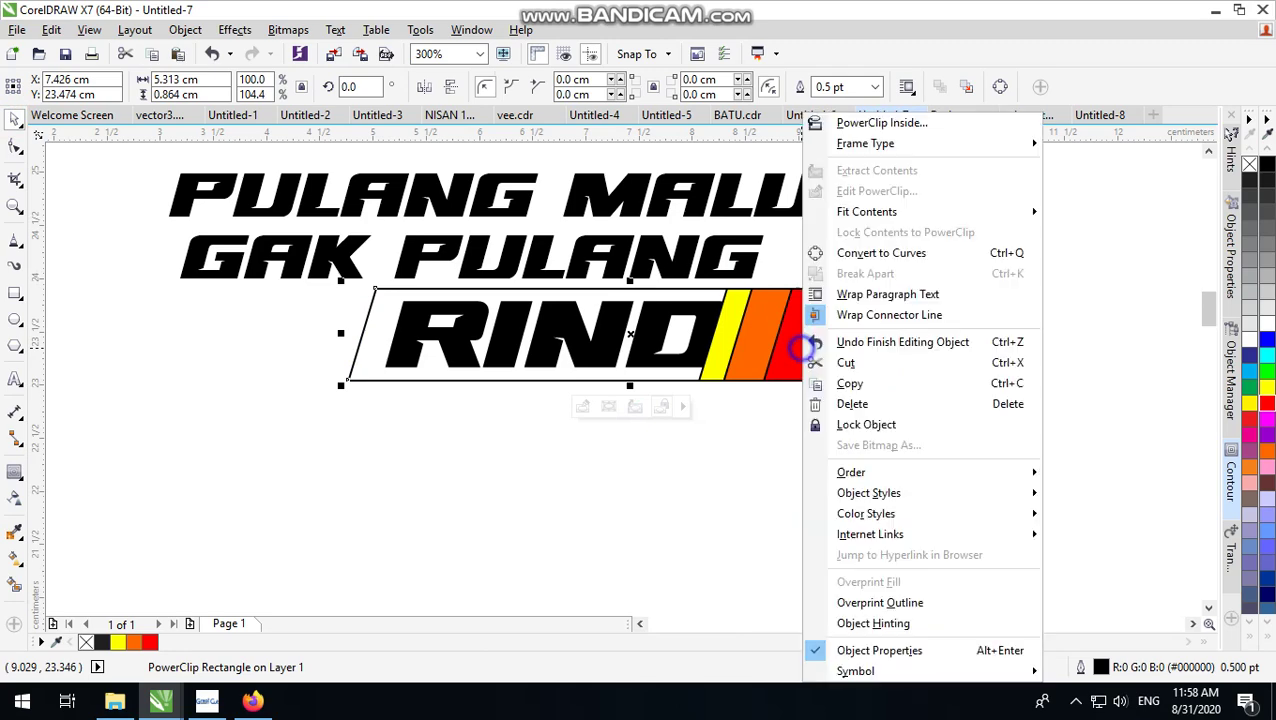
{"action": "mouse_move", "coordinate": [900, 472]}
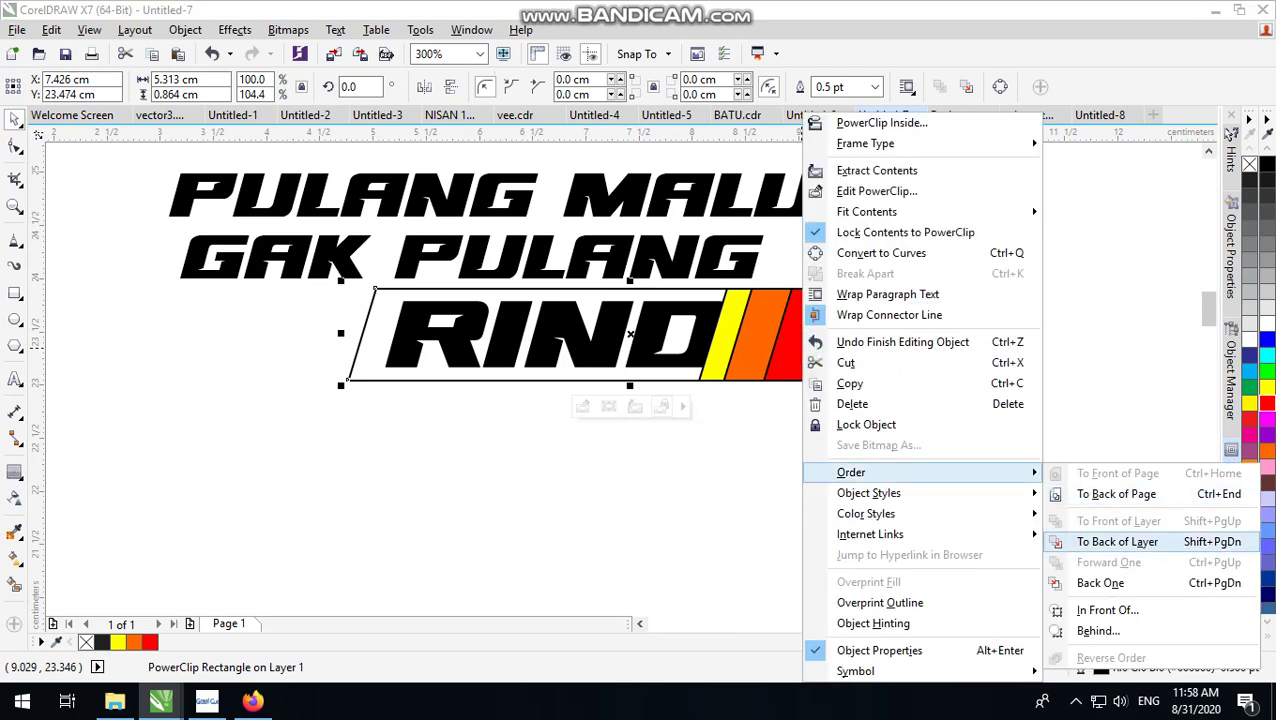
{"action": "left_click", "coordinate": [1111, 490]}
{"action": "left_click", "coordinate": [935, 298]}
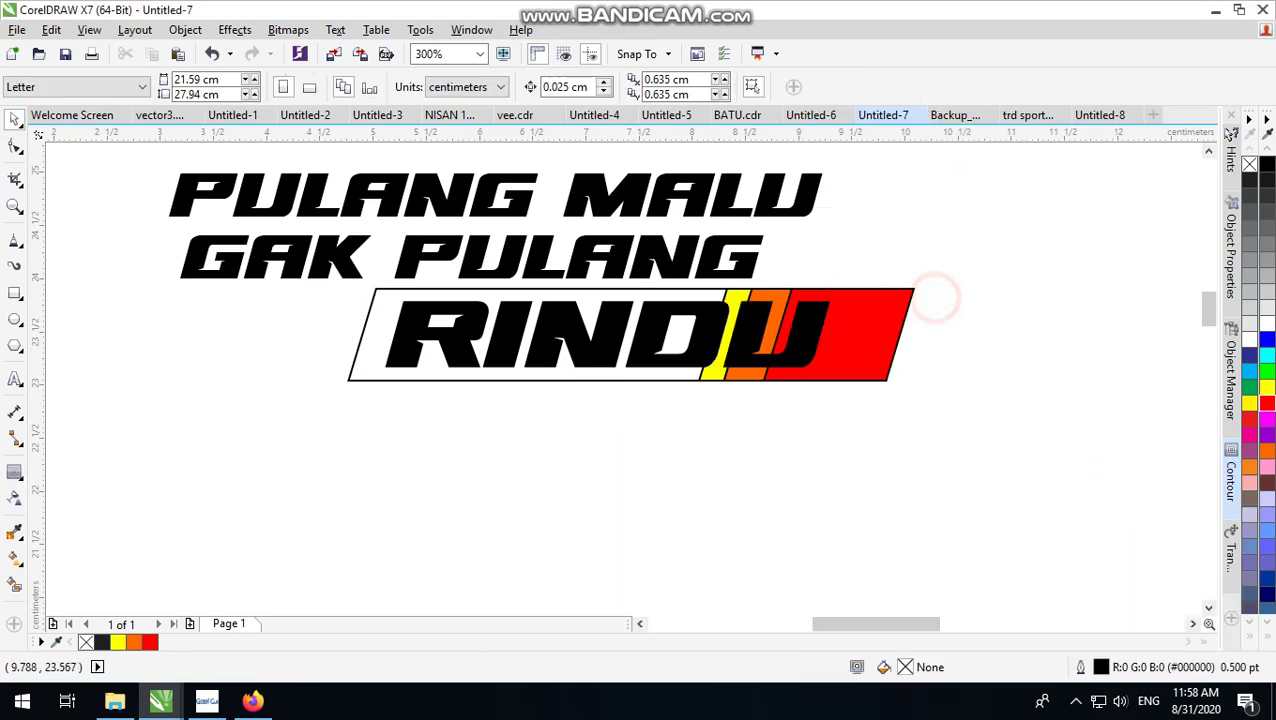
- Remove the outlines from the yellow, orange and red bars inside the parallelogram's PowerClip and finish editing
{"action": "double_click", "coordinate": [875, 320]}
{"action": "left_click_drag", "start_coordinate": [1057, 208], "coordinate": [550, 598]}
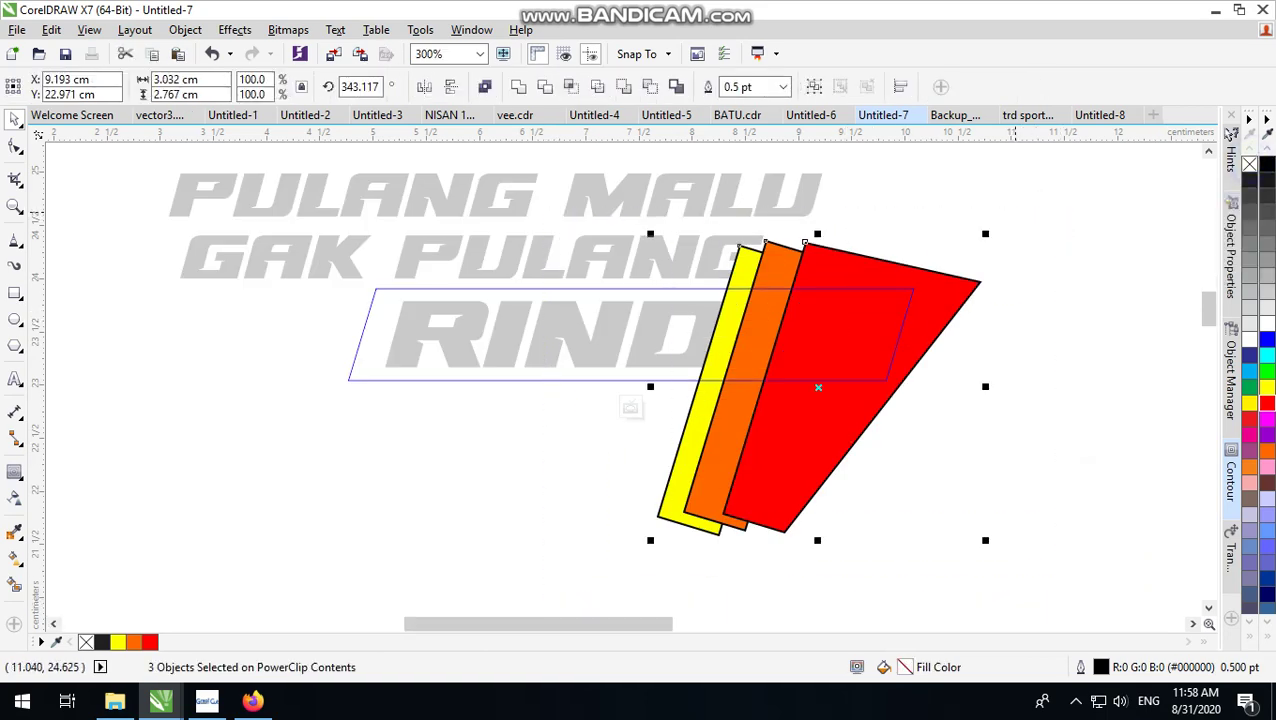
{"action": "right_click", "coordinate": [1246, 168]}
{"action": "left_click", "coordinate": [1009, 217], "text": "ctrl"}
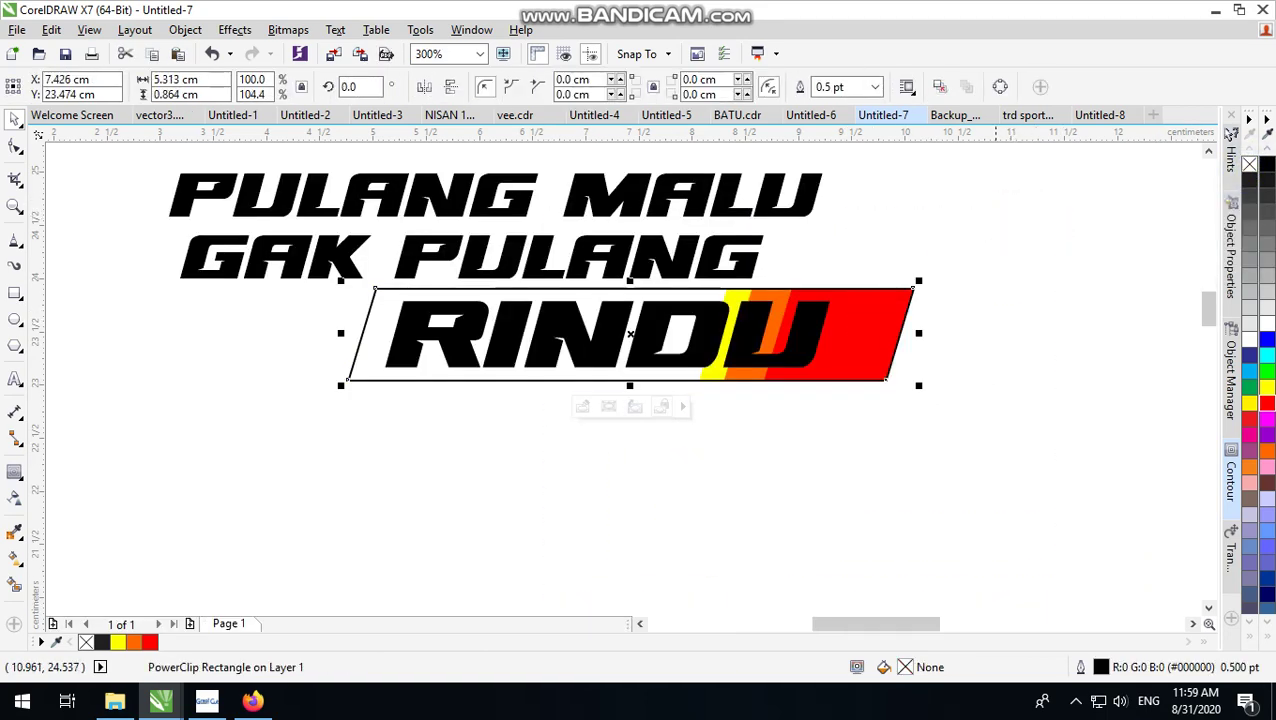
- Fill the parallelogram behind RINDU with light grey (#CCCCCC)
{"action": "scroll", "coordinate": [868, 390], "scroll_direction": "down", "scroll_amount": 1}
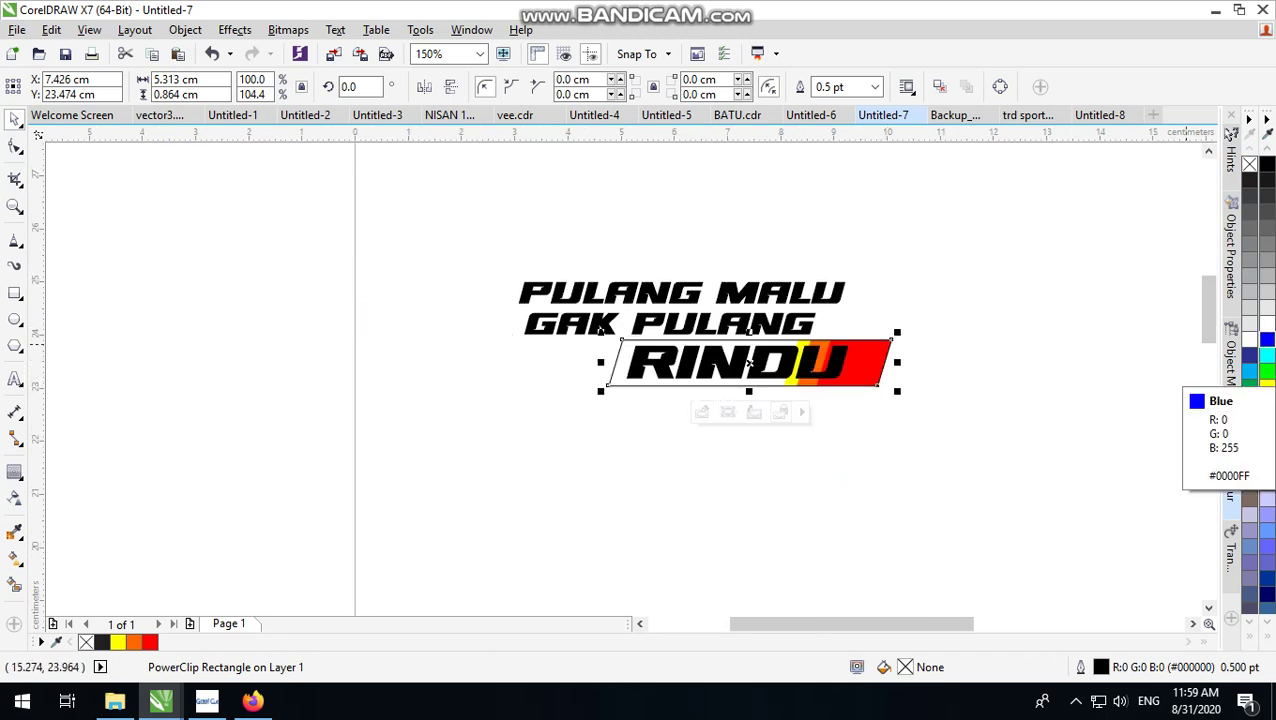
{"action": "left_click", "coordinate": [1262, 292]}
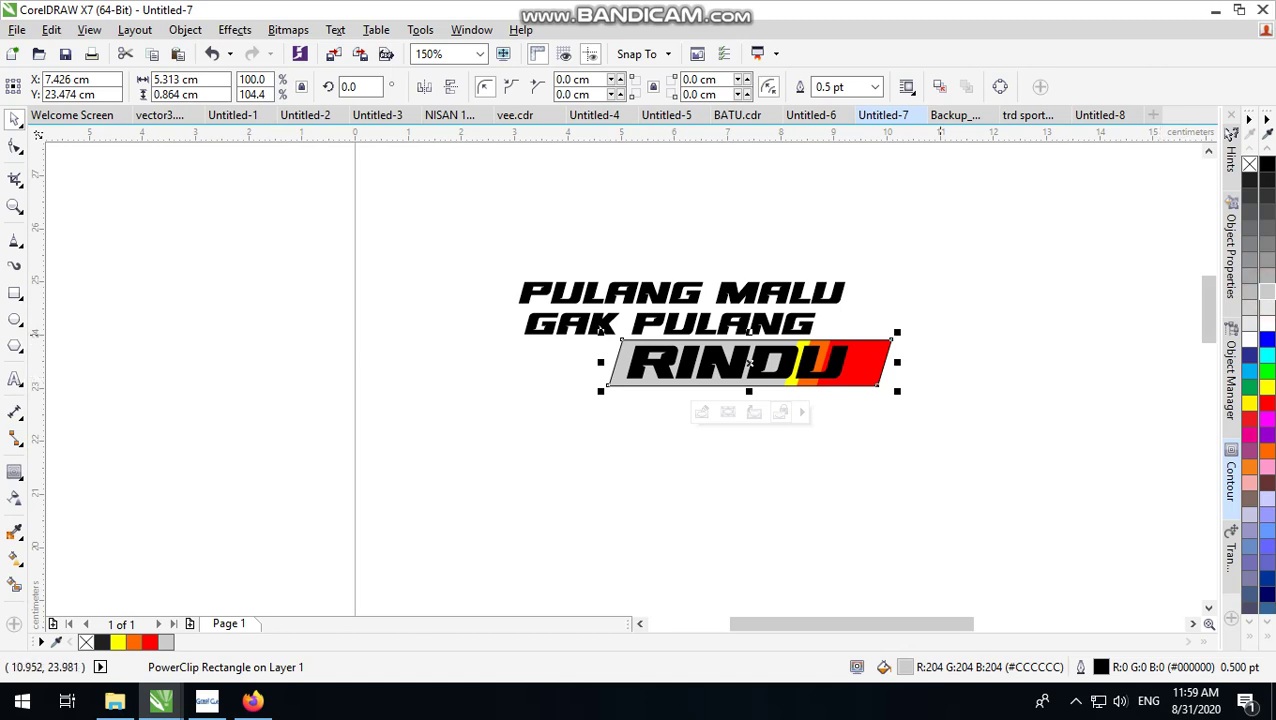
{"action": "left_click", "coordinate": [942, 336]}
- Apply a one-step inside contour with a 0.003 cm offset to the RINDU text
{"action": "scroll", "coordinate": [867, 338], "scroll_direction": "up", "scroll_amount": 2}
{"action": "left_click", "coordinate": [660, 385]}
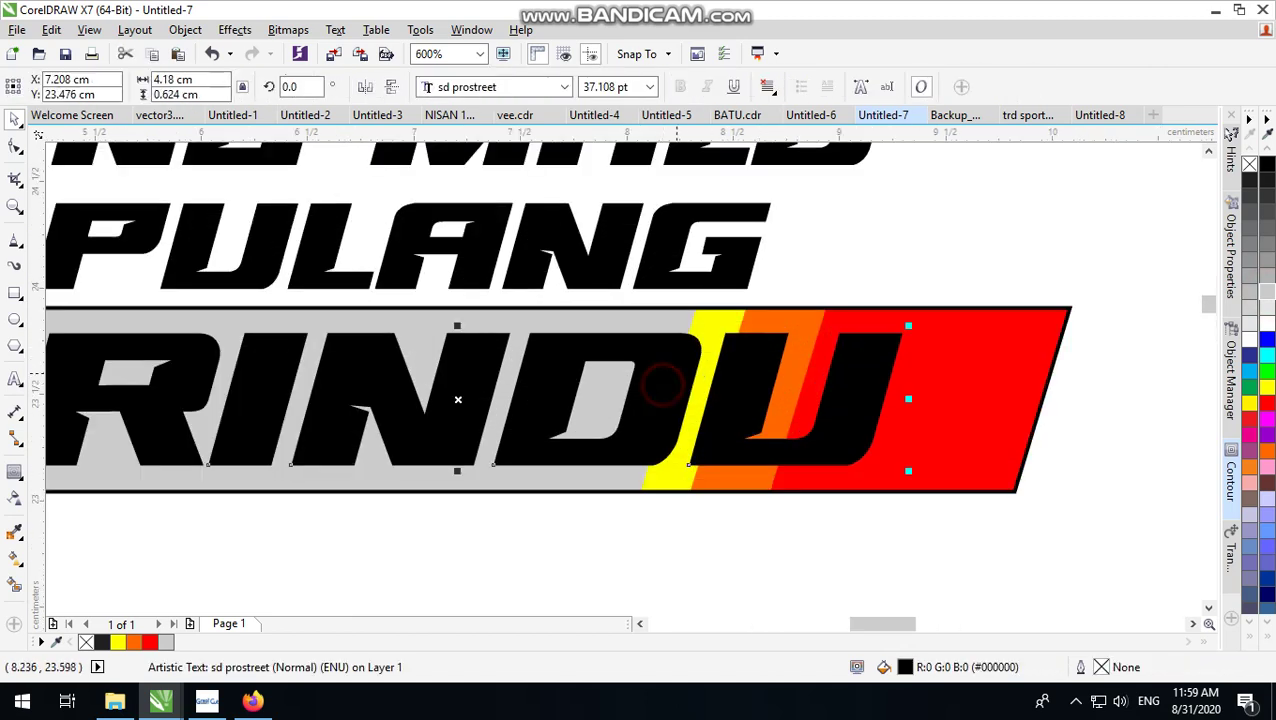
{"action": "scroll", "coordinate": [660, 390], "scroll_direction": "down", "scroll_amount": 2}
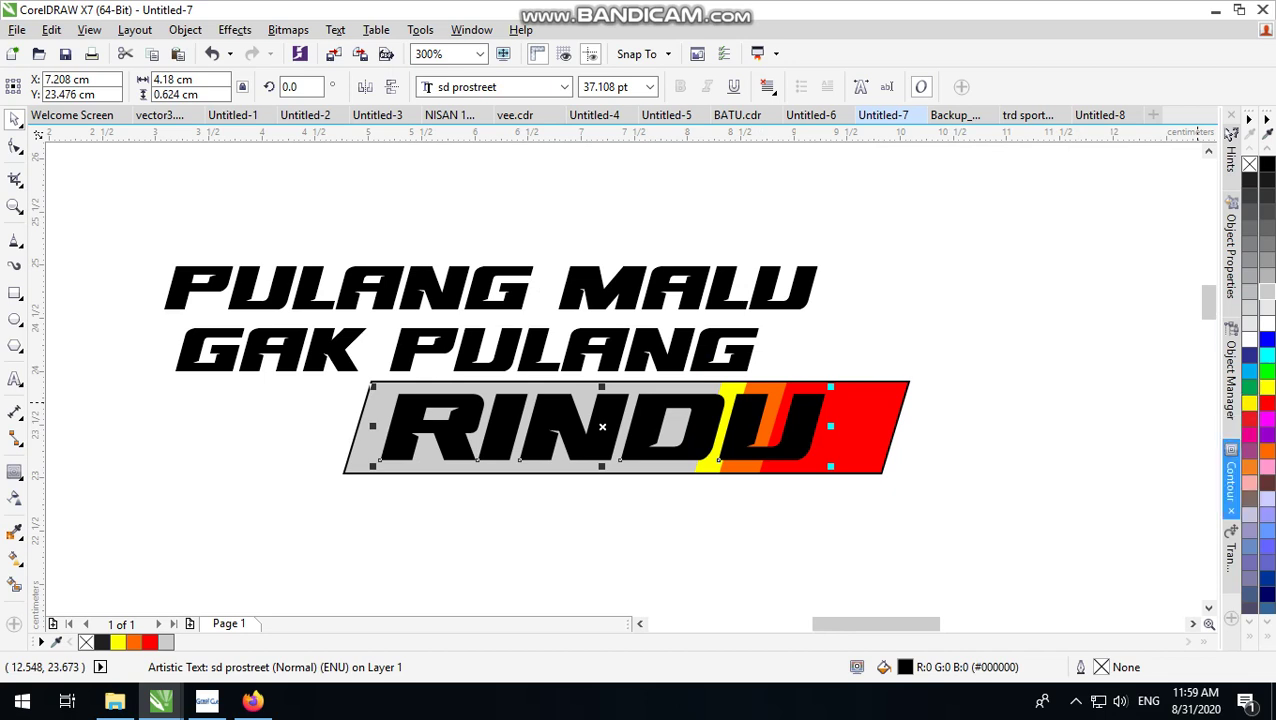
{"action": "left_click", "coordinate": [1229, 476]}
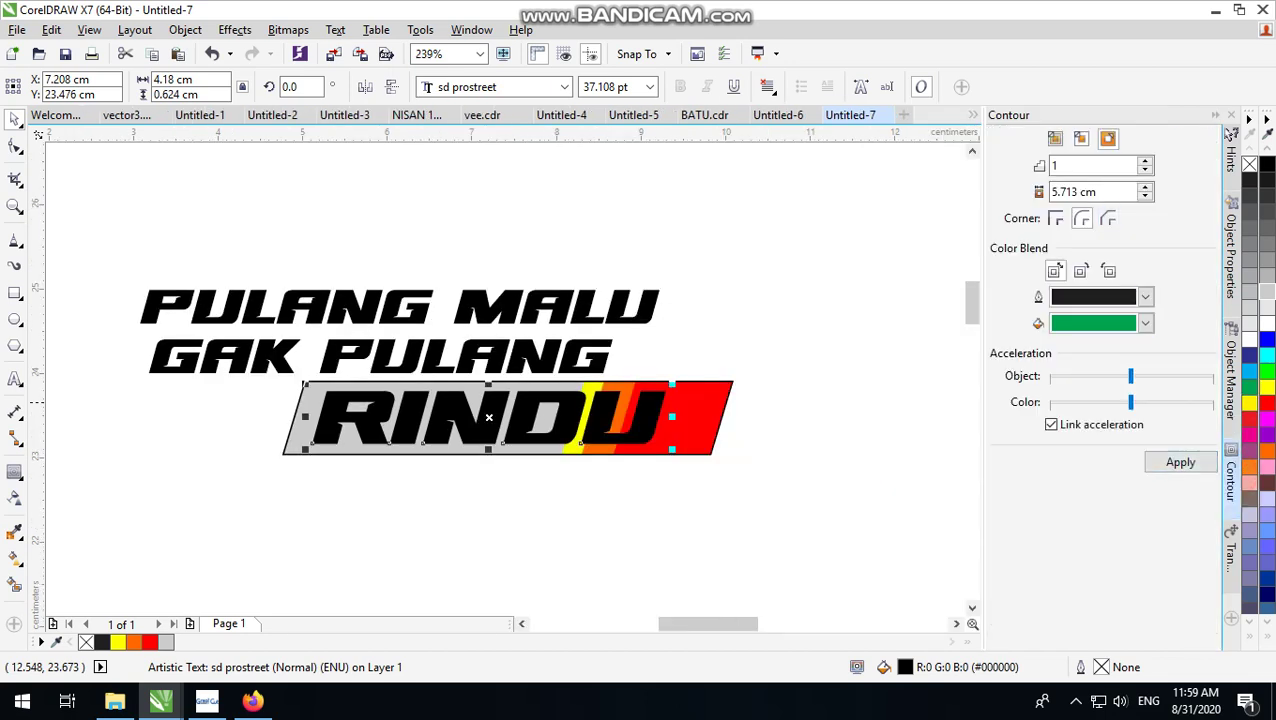
{"action": "left_click", "coordinate": [1055, 138]}
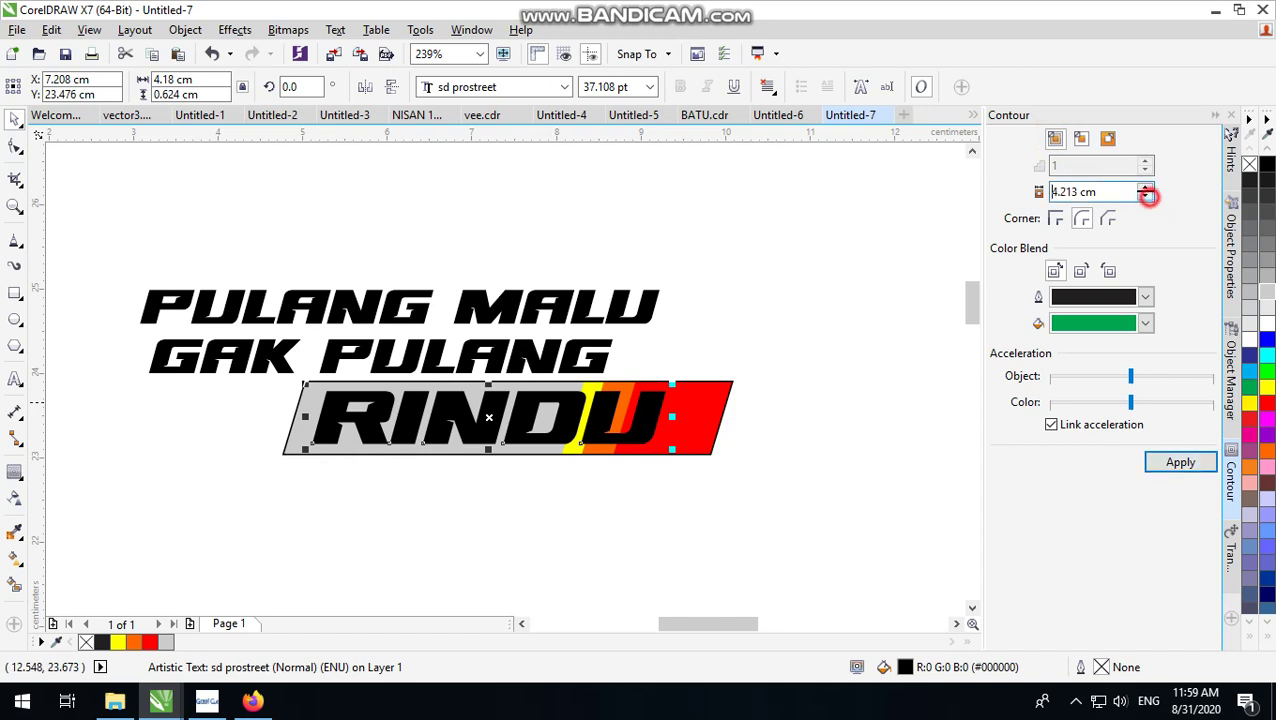
{"action": "left_click", "coordinate": [1146, 195]}
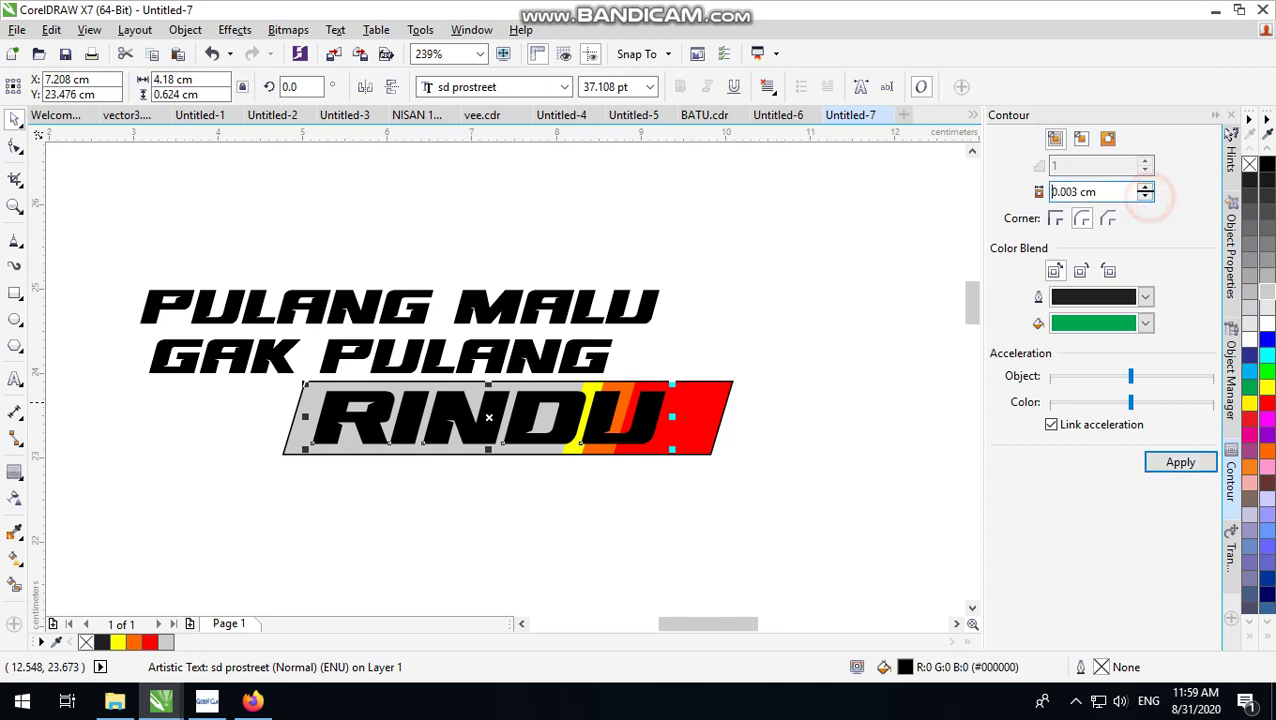
{"action": "left_click", "coordinate": [1081, 139]}
{"action": "left_click", "coordinate": [1181, 462]}
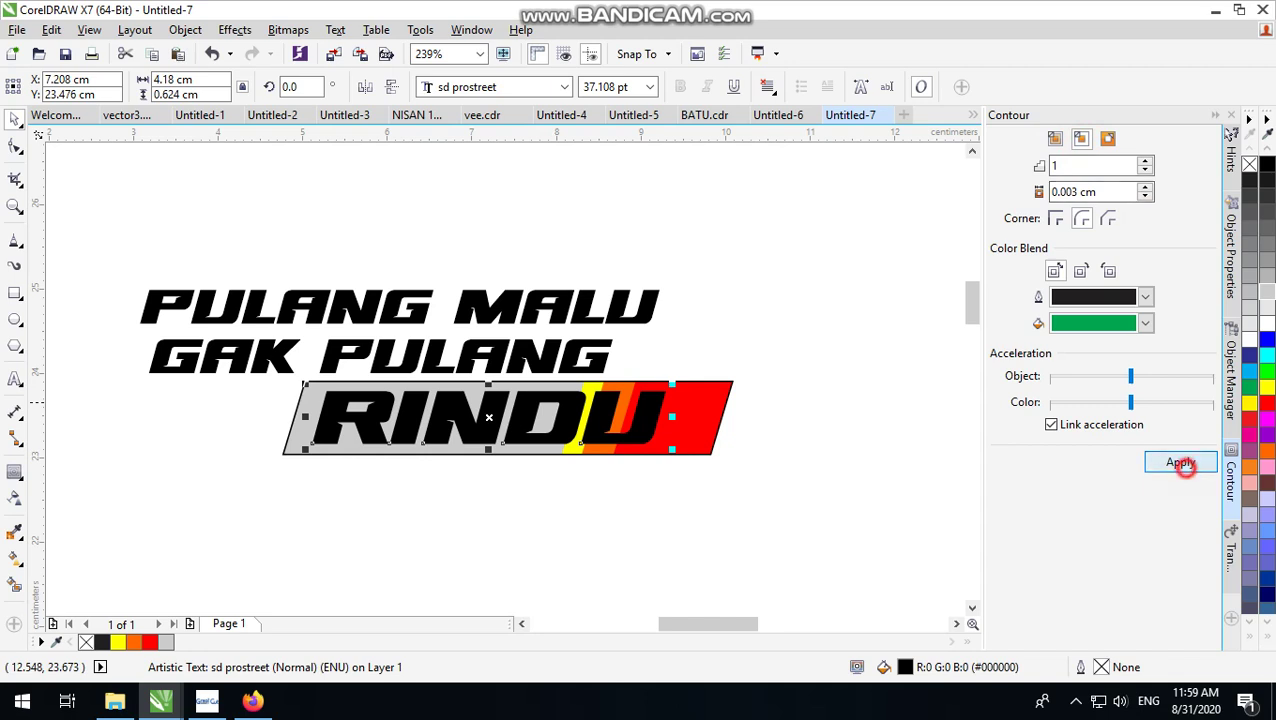
- Increase the RINDU contour offset to 0.053 cm and reapply the contour
{"action": "left_click", "coordinate": [1066, 191]}
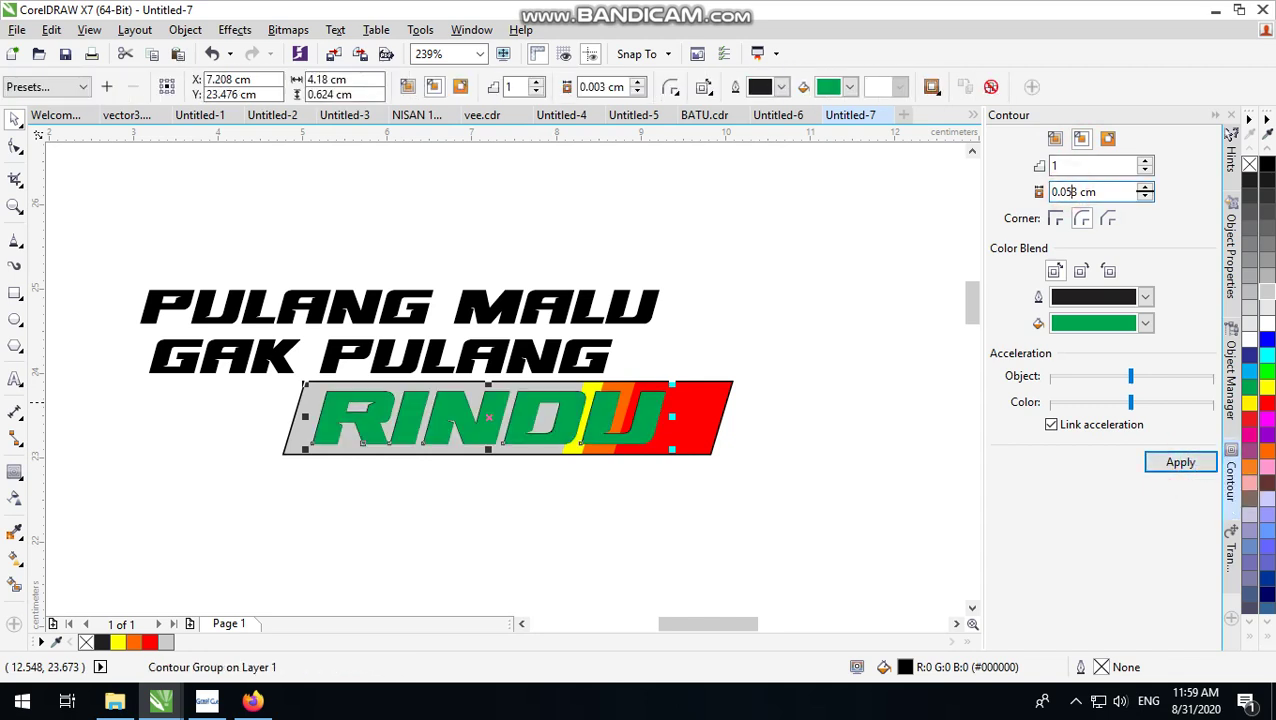
{"action": "type", "text": "5"}
{"action": "left_click", "coordinate": [1181, 462]}
- Scale the whole sticker design up proportionally from its centre to about 12.2 cm wide
{"action": "scroll", "coordinate": [645, 412], "scroll_direction": "down", "scroll_amount": 3}
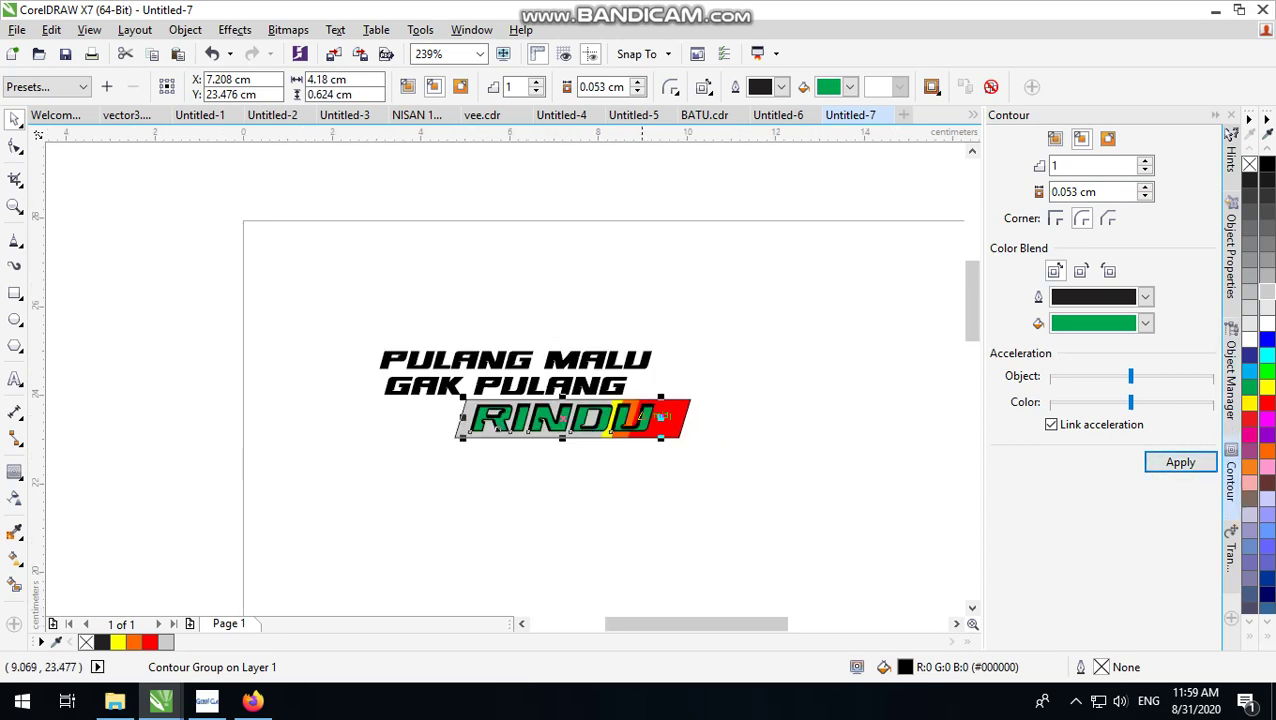
{"action": "scroll", "coordinate": [642, 414], "scroll_direction": "down", "scroll_amount": 1}
{"action": "left_click_drag", "start_coordinate": [757, 316], "coordinate": [474, 462]}
{"action": "scroll", "coordinate": [621, 416], "scroll_direction": "up", "scroll_amount": 2}
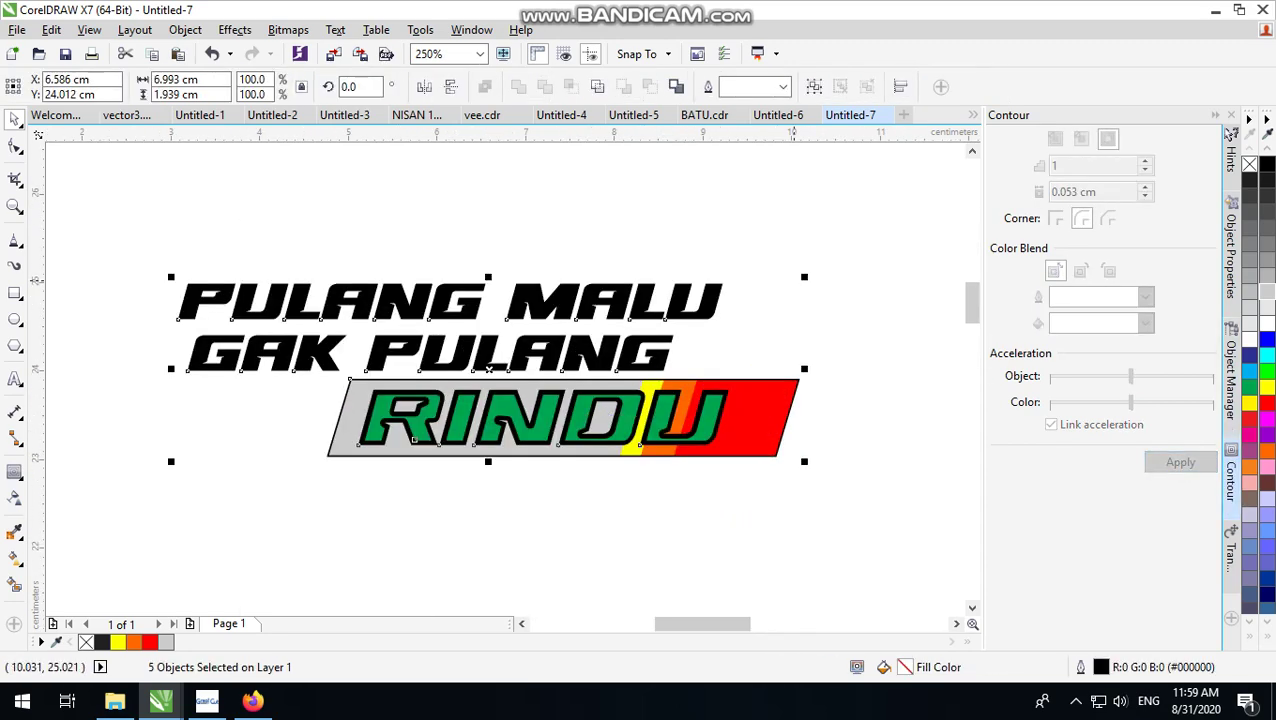
{"action": "left_click_drag", "start_coordinate": [804, 277], "coordinate": [948, 238]}
{"action": "scroll", "coordinate": [590, 450], "scroll_direction": "down", "scroll_amount": 2}
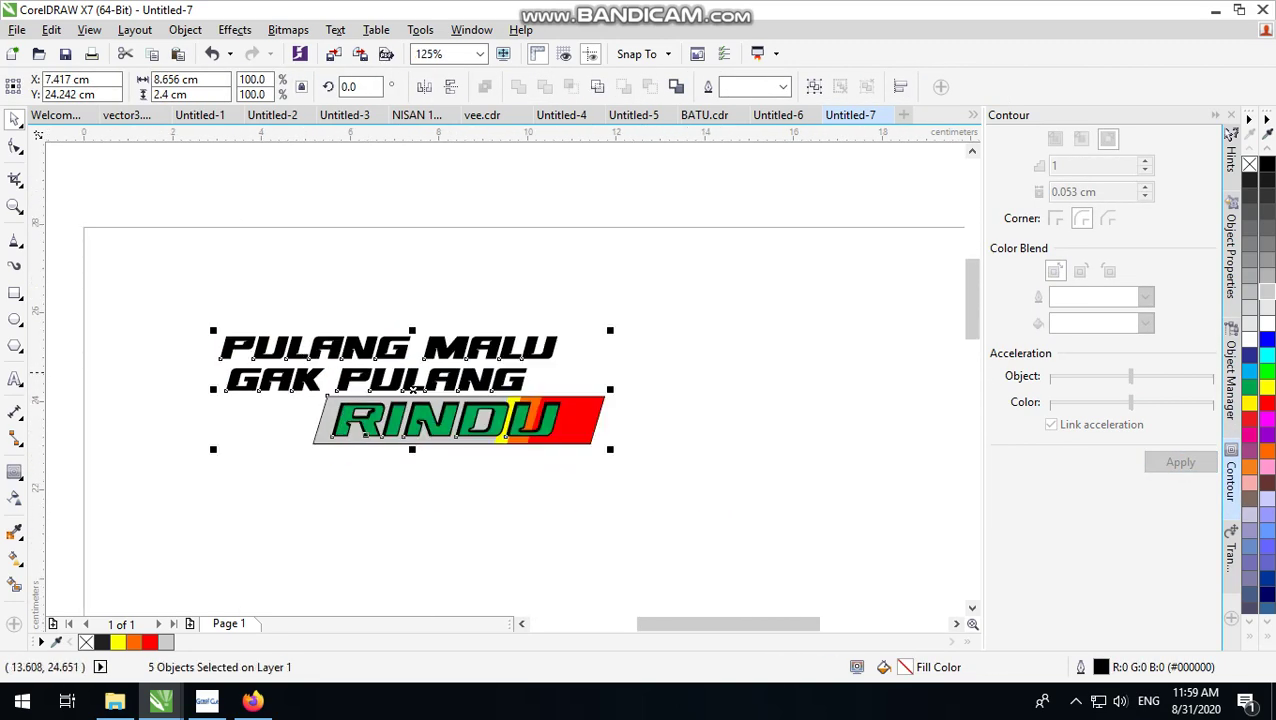
{"action": "left_click_drag", "start_coordinate": [610, 330], "coordinate": [687, 309]}
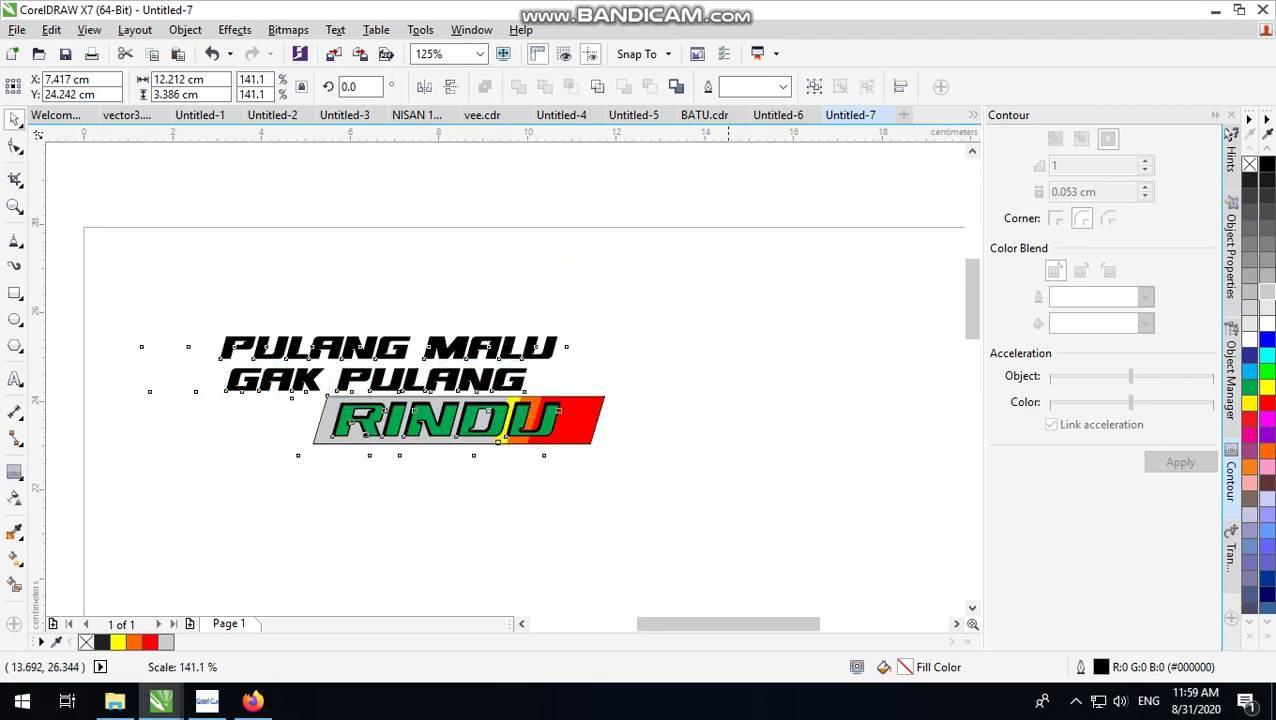
{"action": "scroll", "coordinate": [807, 392], "scroll_direction": "up", "scroll_amount": 2}
{"action": "scroll", "coordinate": [849, 370], "scroll_direction": "down", "scroll_amount": 1}
{"action": "left_click", "coordinate": [830, 367]}
- Break the RINDU contour group apart so the inner shape is separate from the text
{"action": "scroll", "coordinate": [485, 466], "scroll_direction": "up", "scroll_amount": 1}
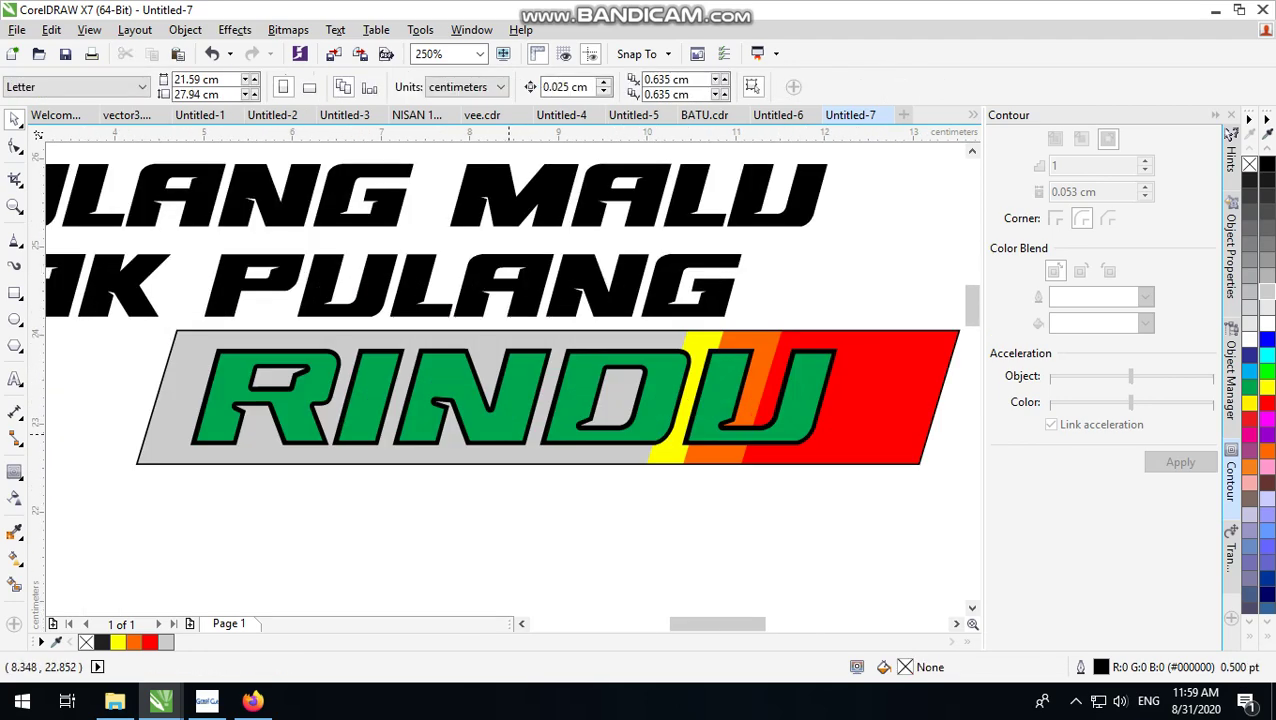
{"action": "mouse_move", "coordinate": [592, 395]}
{"action": "left_mouse_down"}
{"action": "mouse_move", "coordinate": [597, 355]}
{"action": "mouse_move", "coordinate": [607, 400]}
{"action": "left_mouse_up"}
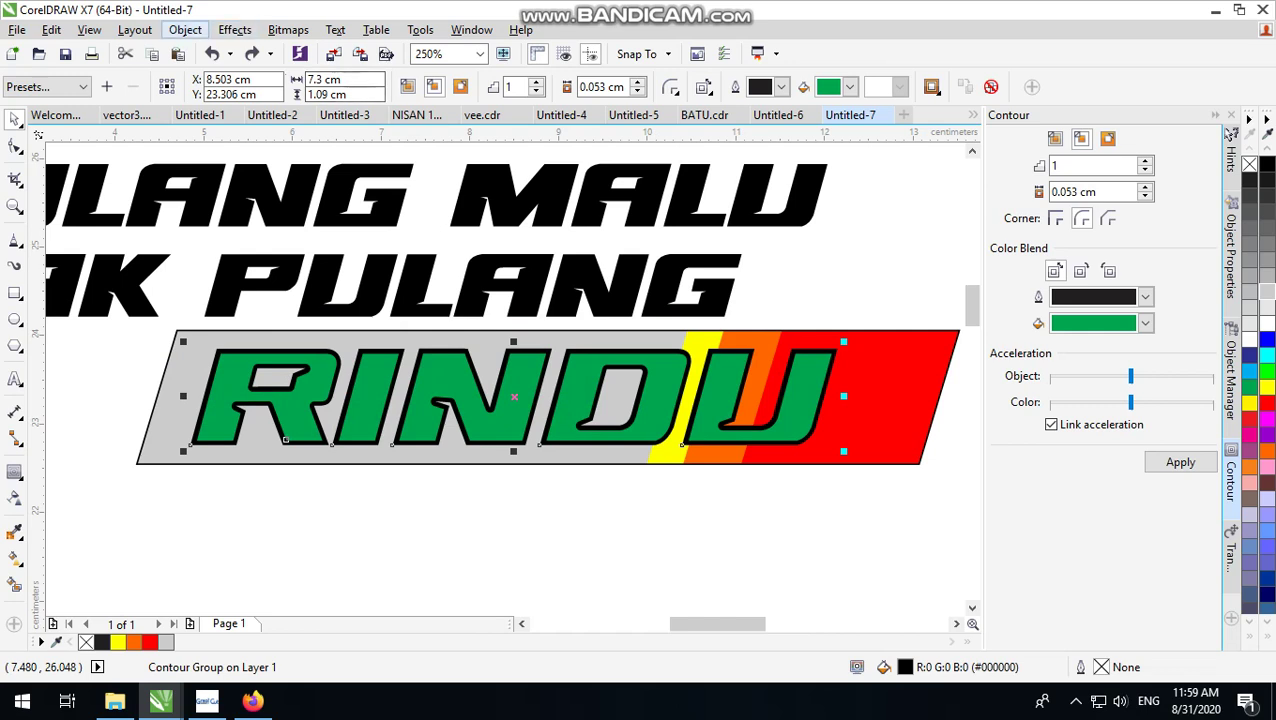
{"action": "left_click", "coordinate": [185, 29]}
{"action": "left_click", "coordinate": [236, 308]}
{"action": "left_click", "coordinate": [766, 541]}
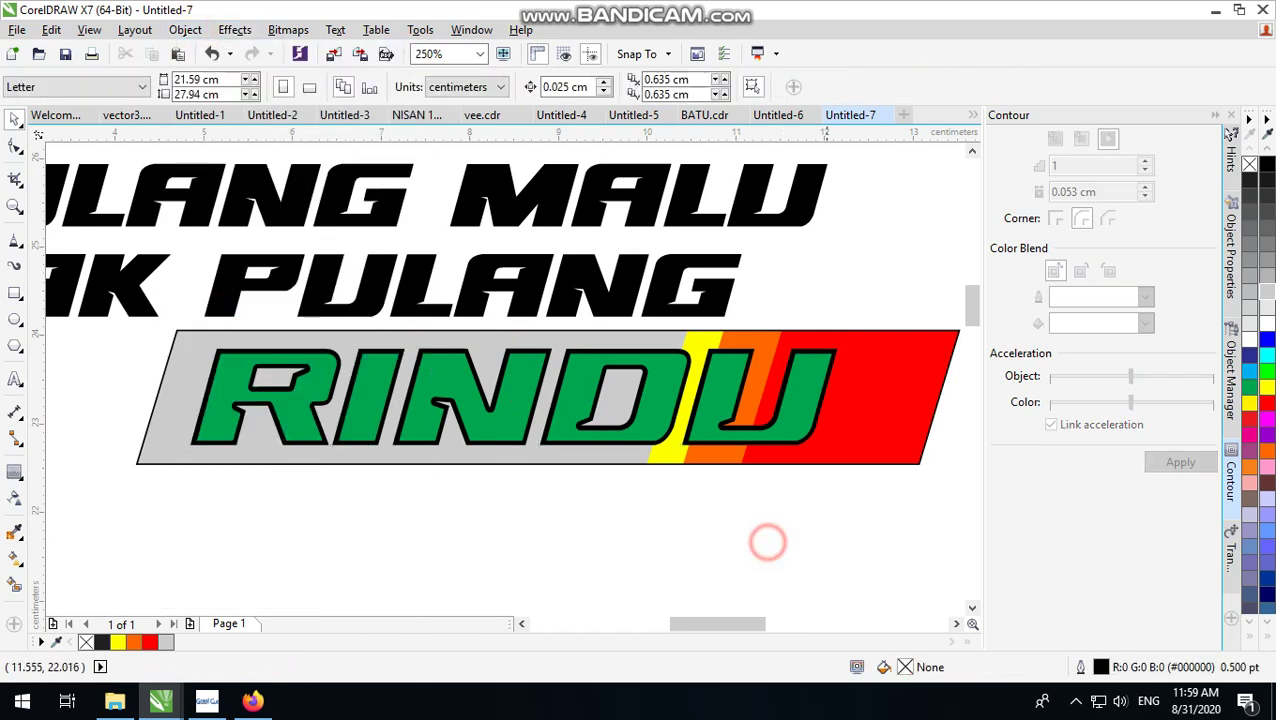
- Fill the separated green inner shape of RINDU with medium grey (#808080)
{"action": "scroll", "coordinate": [832, 356], "scroll_direction": "up", "scroll_amount": 1}
{"action": "left_click_drag", "start_coordinate": [592, 417], "coordinate": [607, 376]}
{"action": "key", "text": "ctrl+z"}
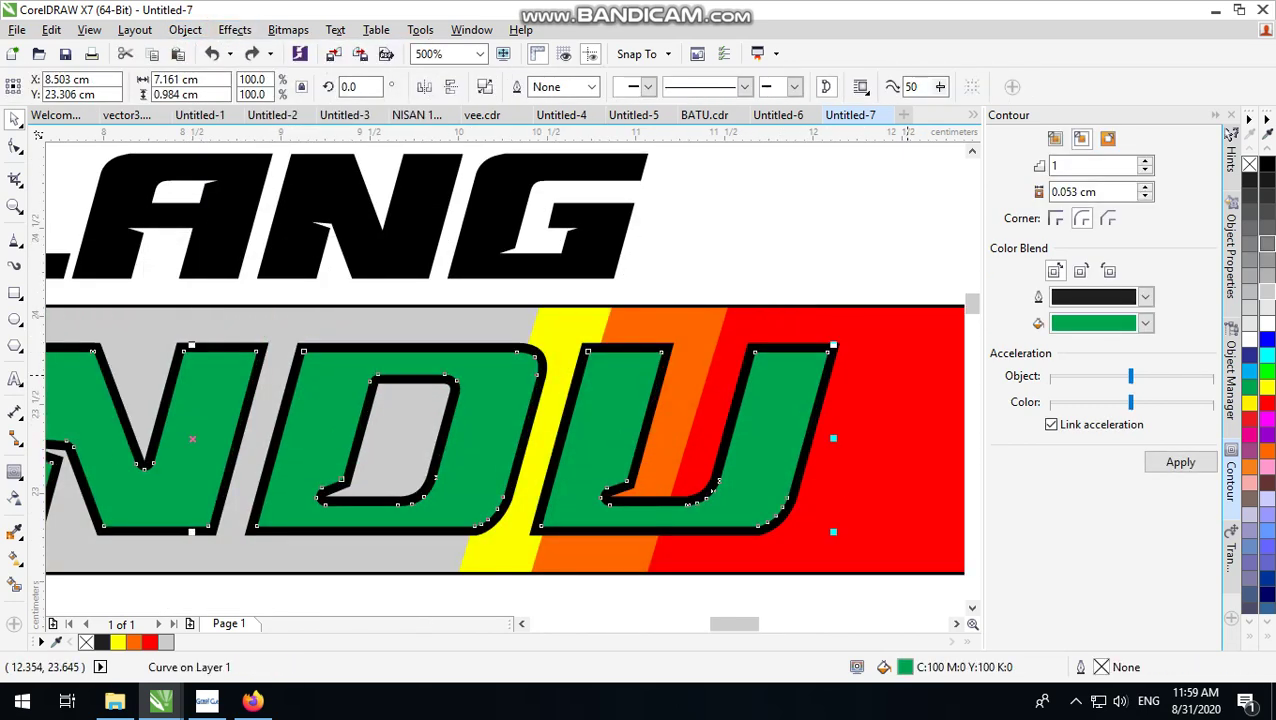
{"action": "left_click", "coordinate": [1267, 275]}
{"action": "scroll", "coordinate": [878, 353], "scroll_direction": "down", "scroll_amount": 1}
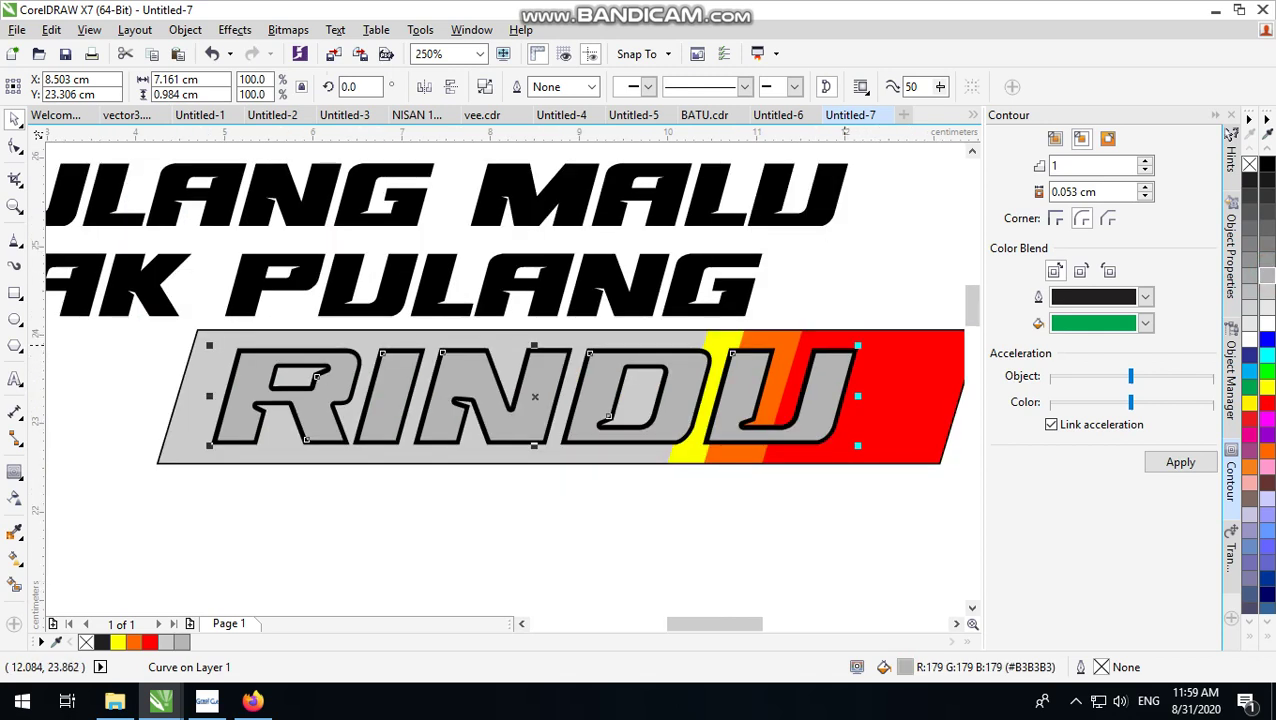
{"action": "left_click", "coordinate": [1266, 245]}
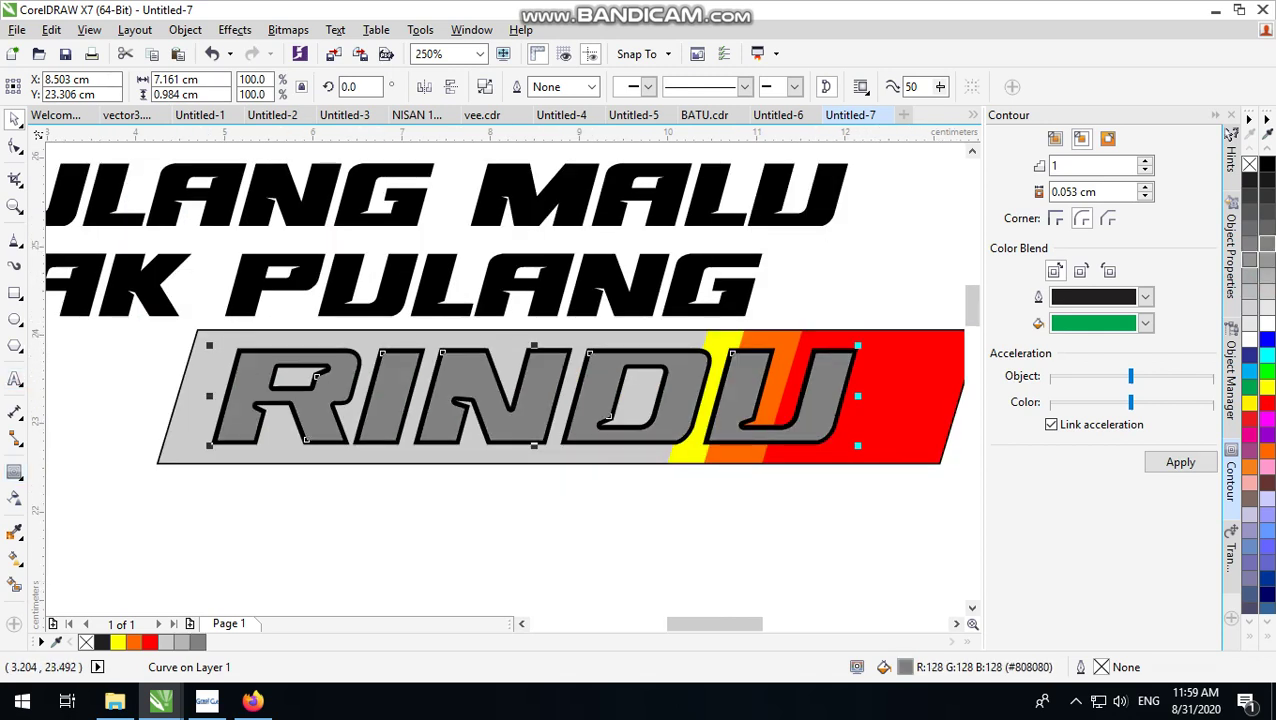
- Apply a near-vertical linear transparency to the grey inner RINDU shape, fading it out towards the tops of the letters
{"action": "left_click", "coordinate": [15, 500]}
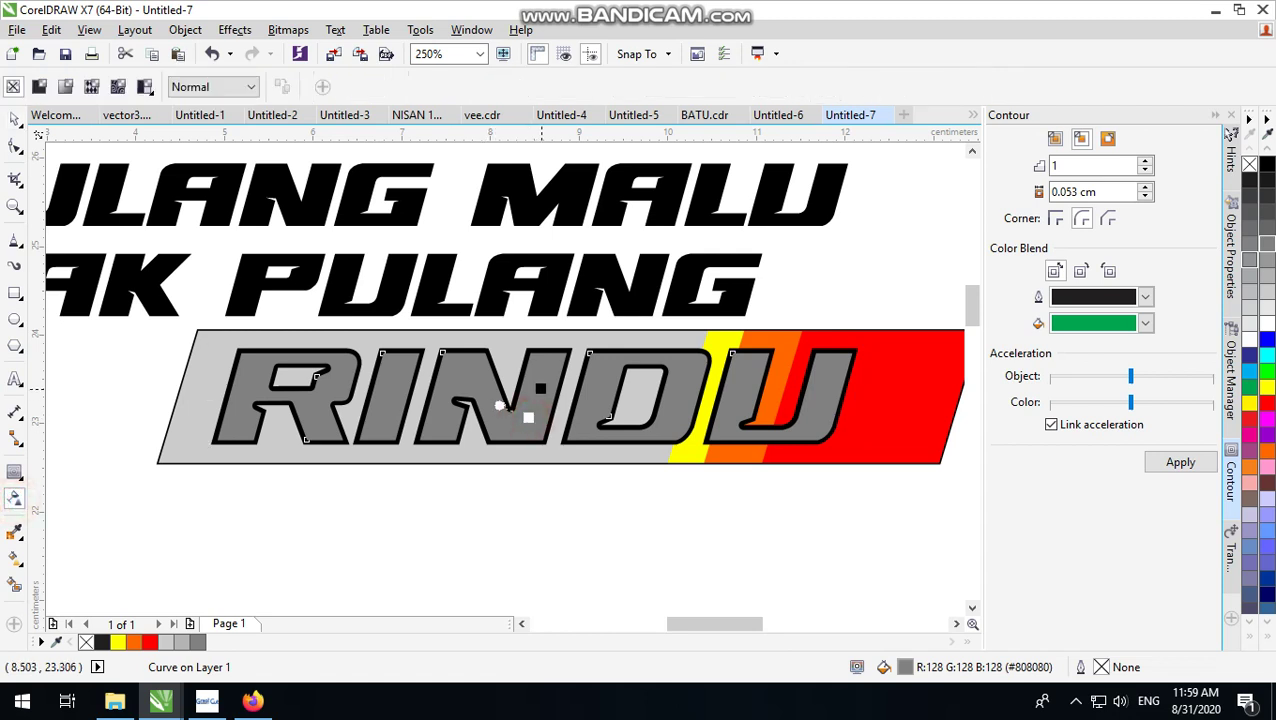
{"action": "left_click_drag", "start_coordinate": [537, 372], "coordinate": [531, 371]}
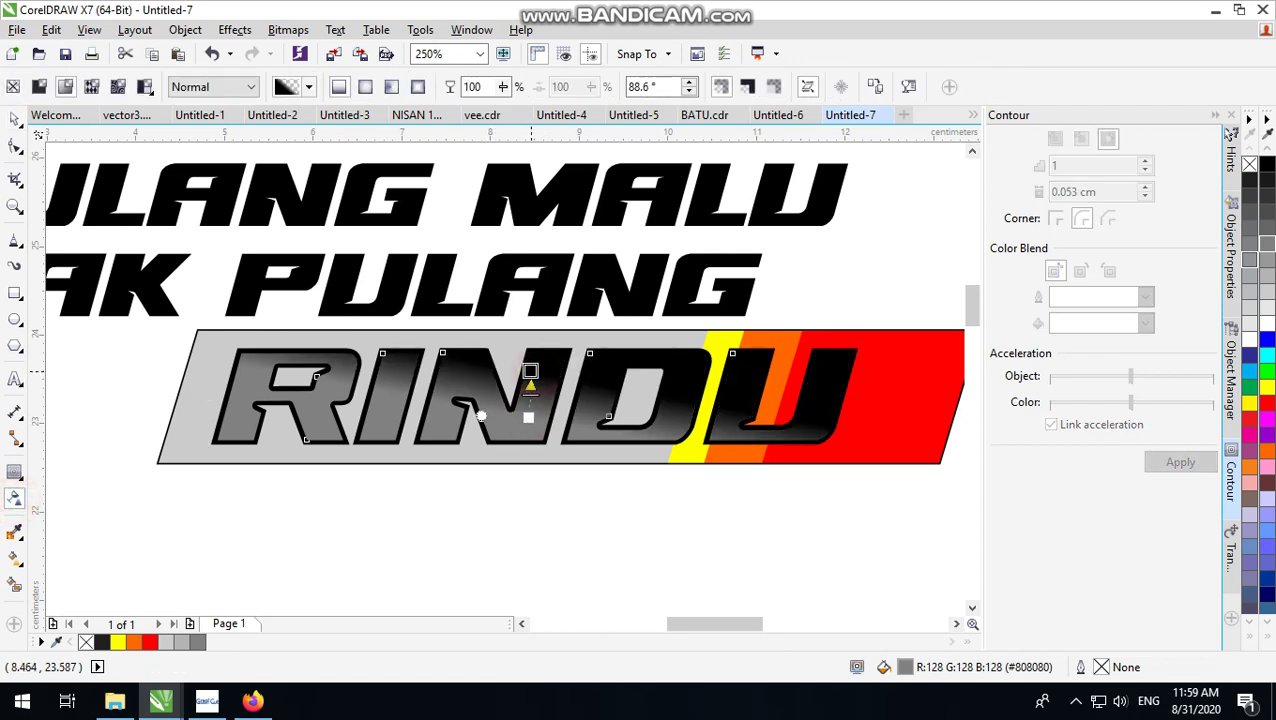
{"action": "left_click", "coordinate": [530, 371]}
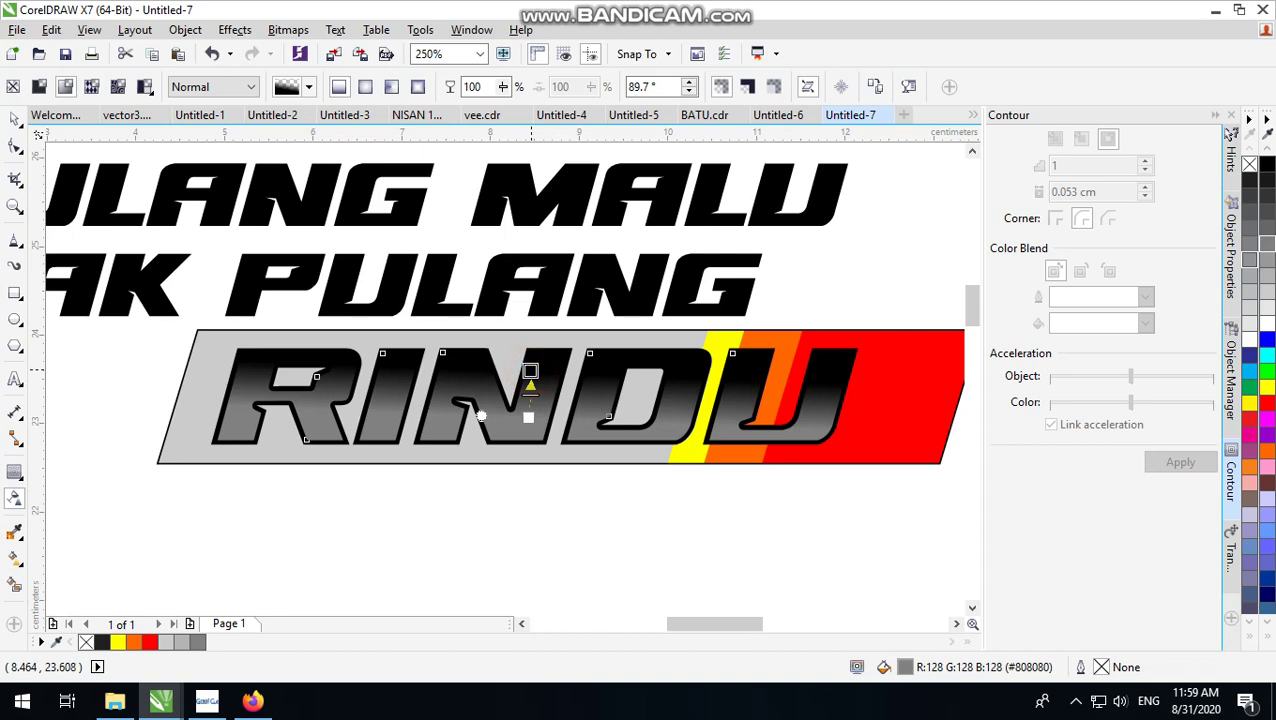
{"action": "left_click", "coordinate": [14, 118]}
{"action": "left_click", "coordinate": [680, 514]}
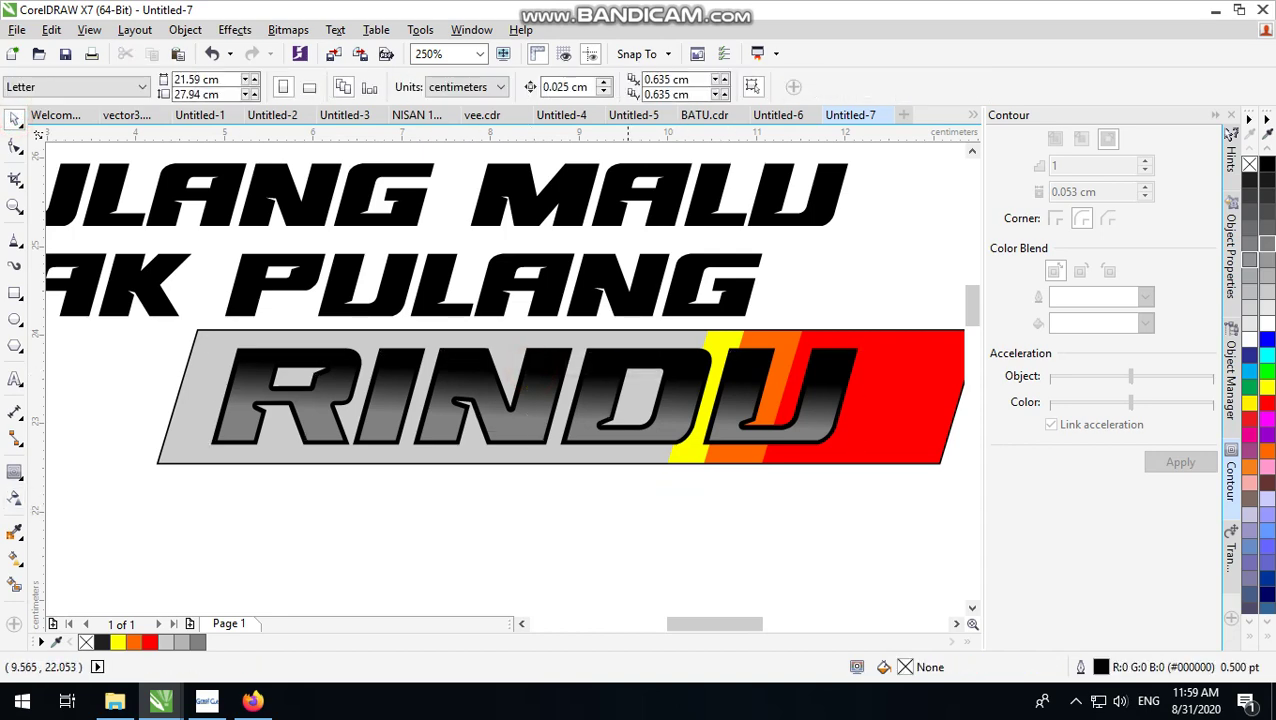
- Recolour the outer black RINDU text to white (#FFFFFF)
{"action": "scroll", "coordinate": [628, 507], "scroll_direction": "down", "scroll_amount": 2}
{"action": "scroll", "coordinate": [570, 428], "scroll_direction": "up", "scroll_amount": 4}
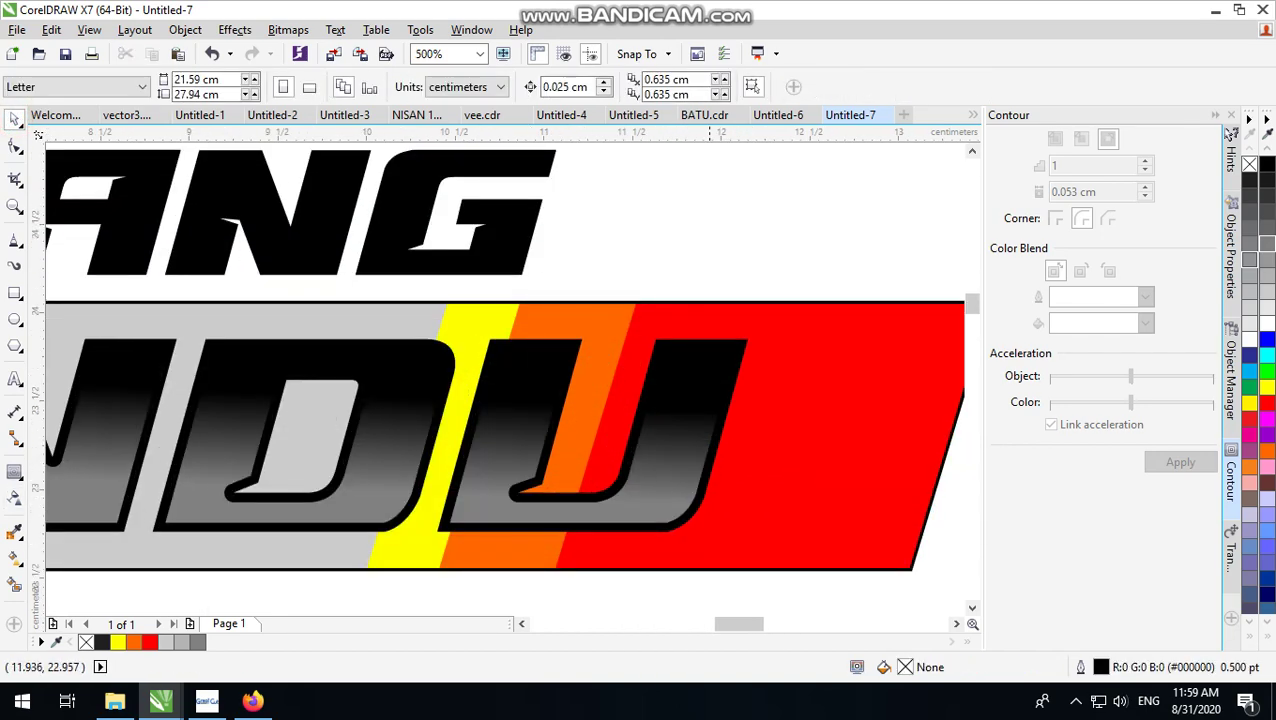
{"action": "left_click", "coordinate": [700, 490]}
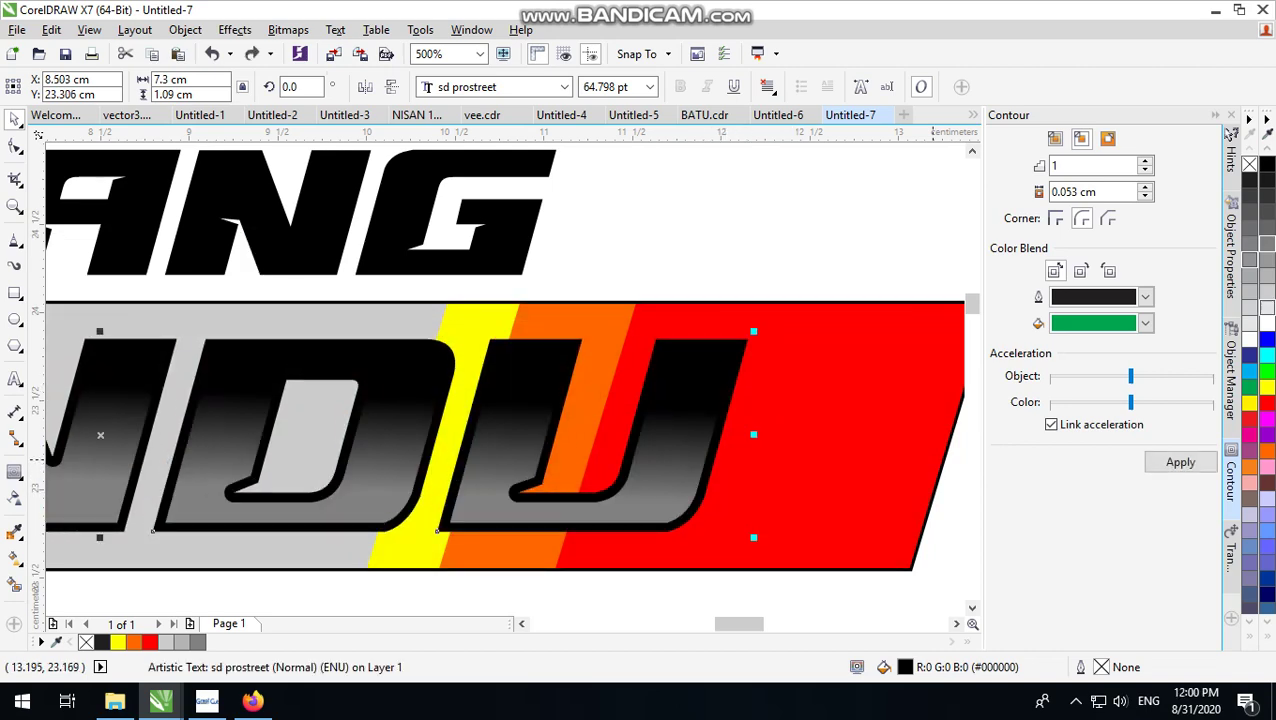
{"action": "right_click", "coordinate": [1266, 322]}
{"action": "scroll", "coordinate": [735, 331], "scroll_direction": "down", "scroll_amount": 1}
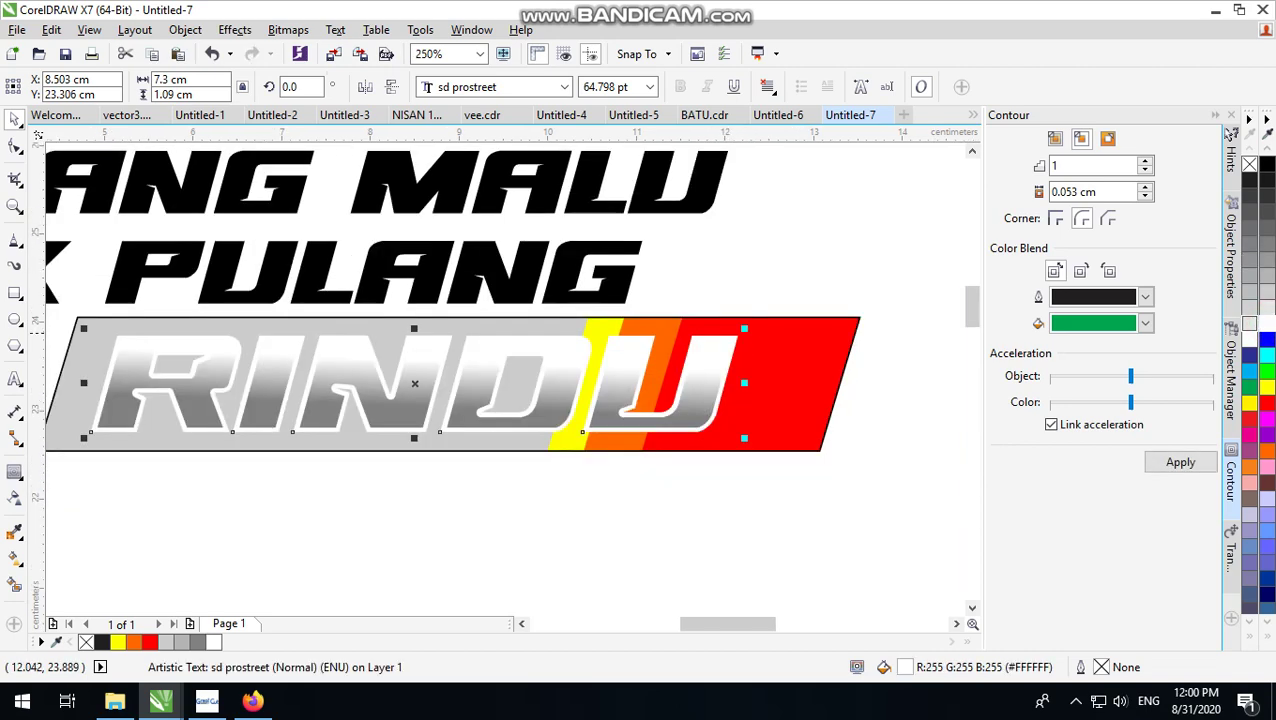
{"action": "left_click", "coordinate": [789, 258]}
- Fill the parallelogram behind RINDU with medium grey (#808080)
{"action": "left_click", "coordinate": [513, 319]}
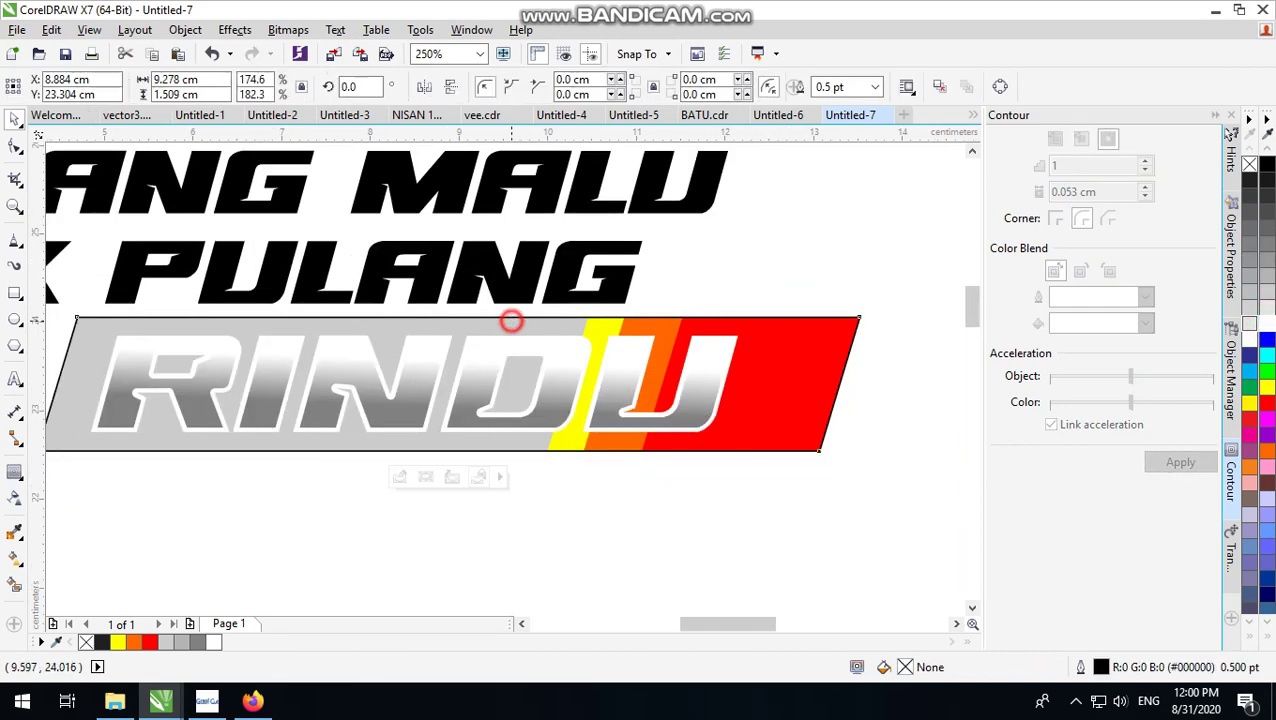
{"action": "left_click", "coordinate": [1266, 192]}
{"action": "left_click", "coordinate": [1266, 243]}
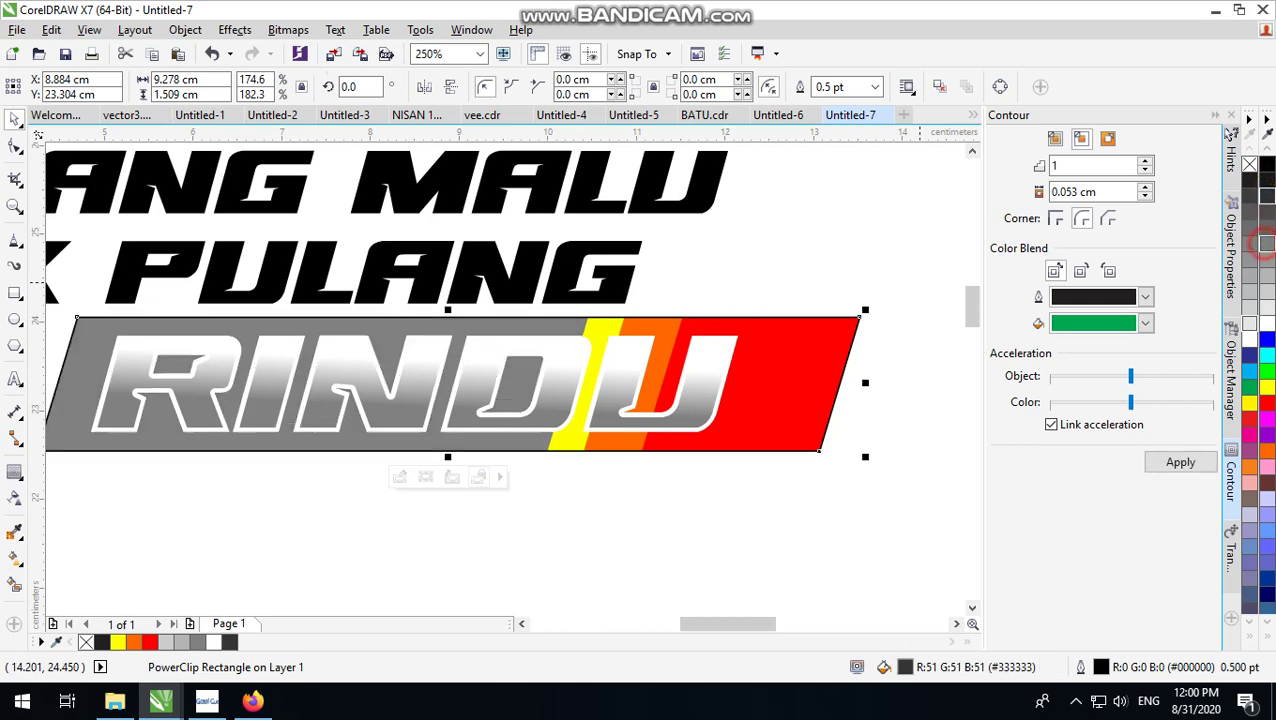
{"action": "left_click", "coordinate": [860, 220]}
- Recolour the outer RINDU text to bright green (#00FF00)
{"action": "scroll", "coordinate": [625, 440], "scroll_direction": "down", "scroll_amount": 1}
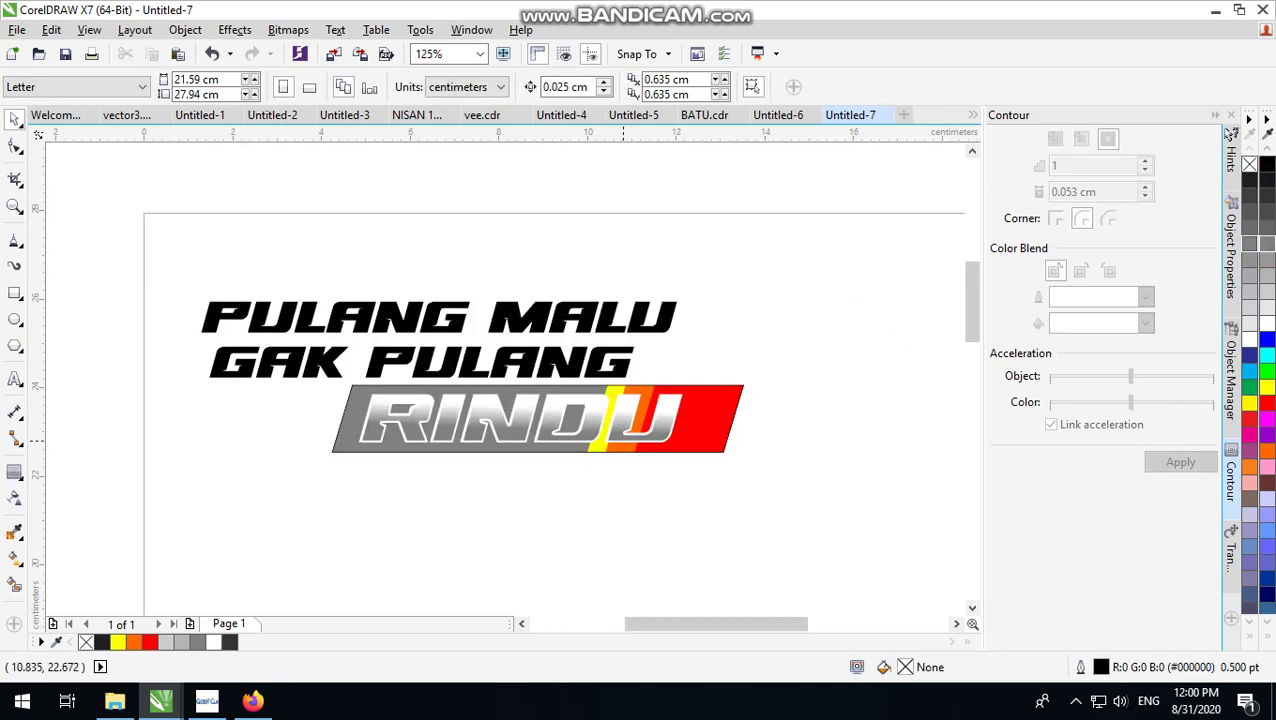
{"action": "scroll", "coordinate": [620, 428], "scroll_direction": "up", "scroll_amount": 2}
{"action": "left_click", "coordinate": [512, 488]}
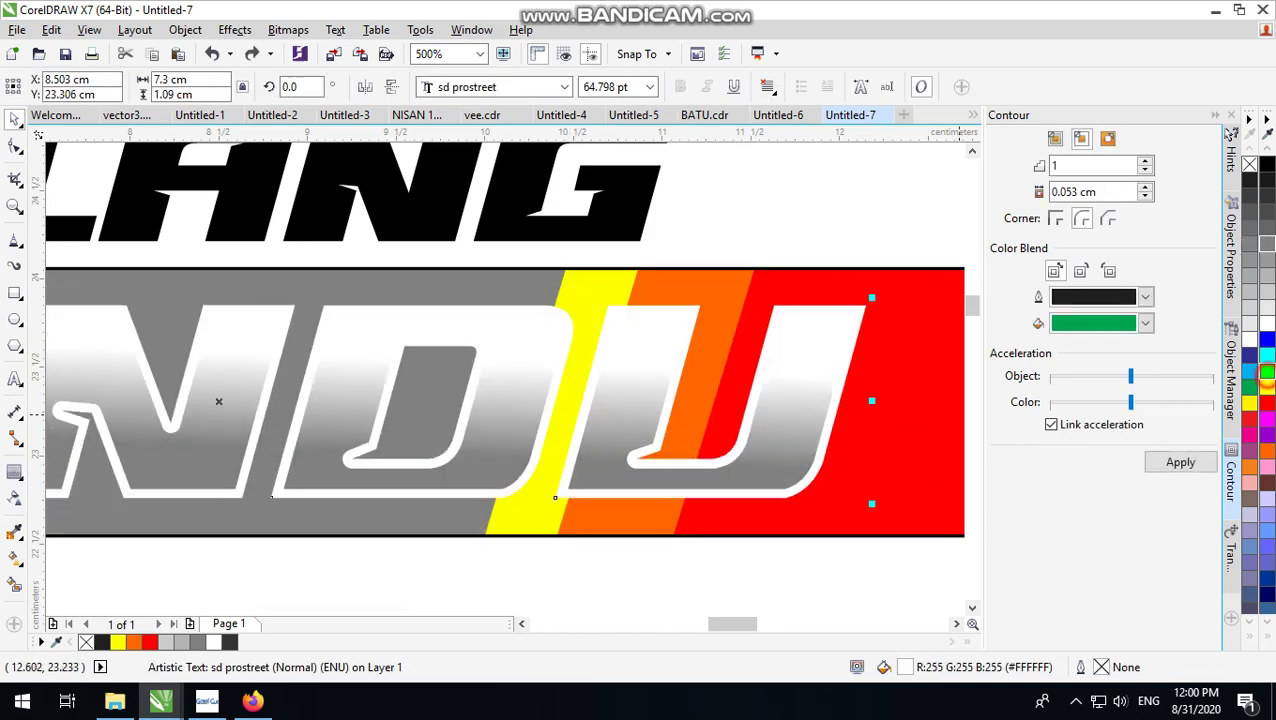
{"action": "left_click", "coordinate": [1267, 372]}
{"action": "scroll", "coordinate": [626, 387], "scroll_direction": "down", "scroll_amount": 1}
{"action": "left_click", "coordinate": [902, 304]}
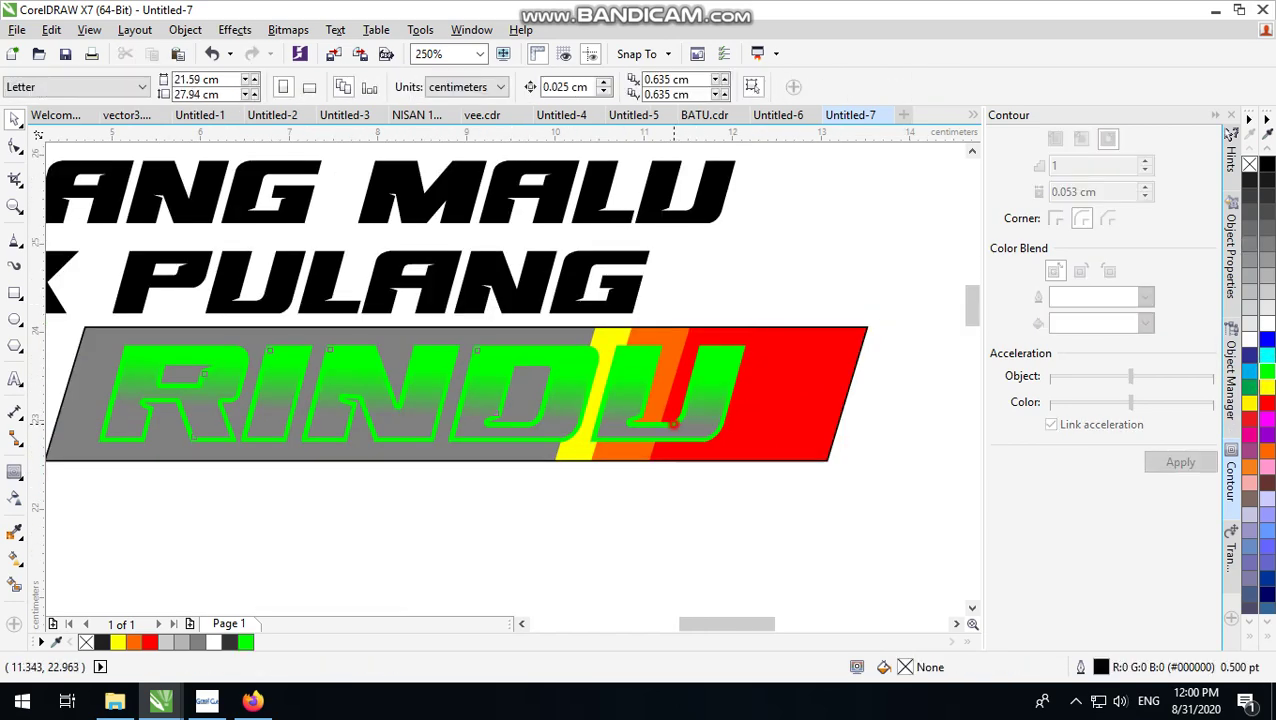
- Fill the semi-transparent inner RINDU shape with a darker green, RGB 37, 186, 0 (#25BA00)
{"action": "left_click", "coordinate": [711, 416]}
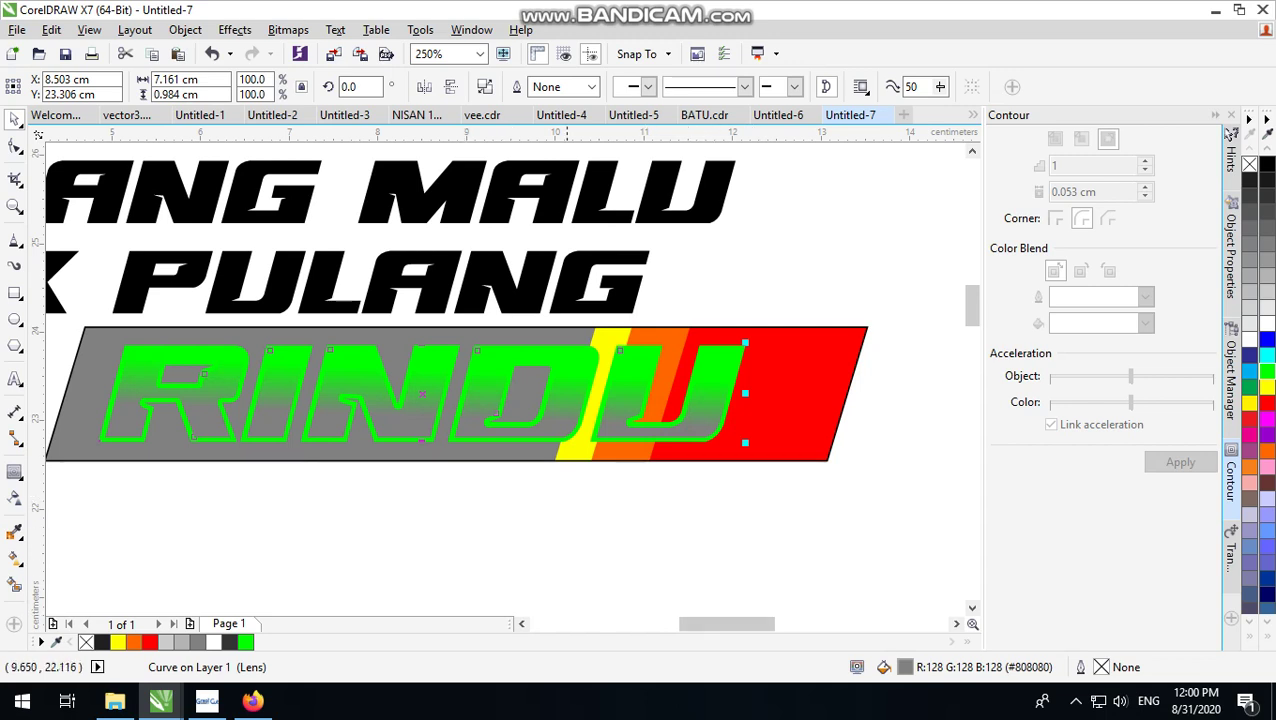
{"action": "left_click", "coordinate": [245, 642]}
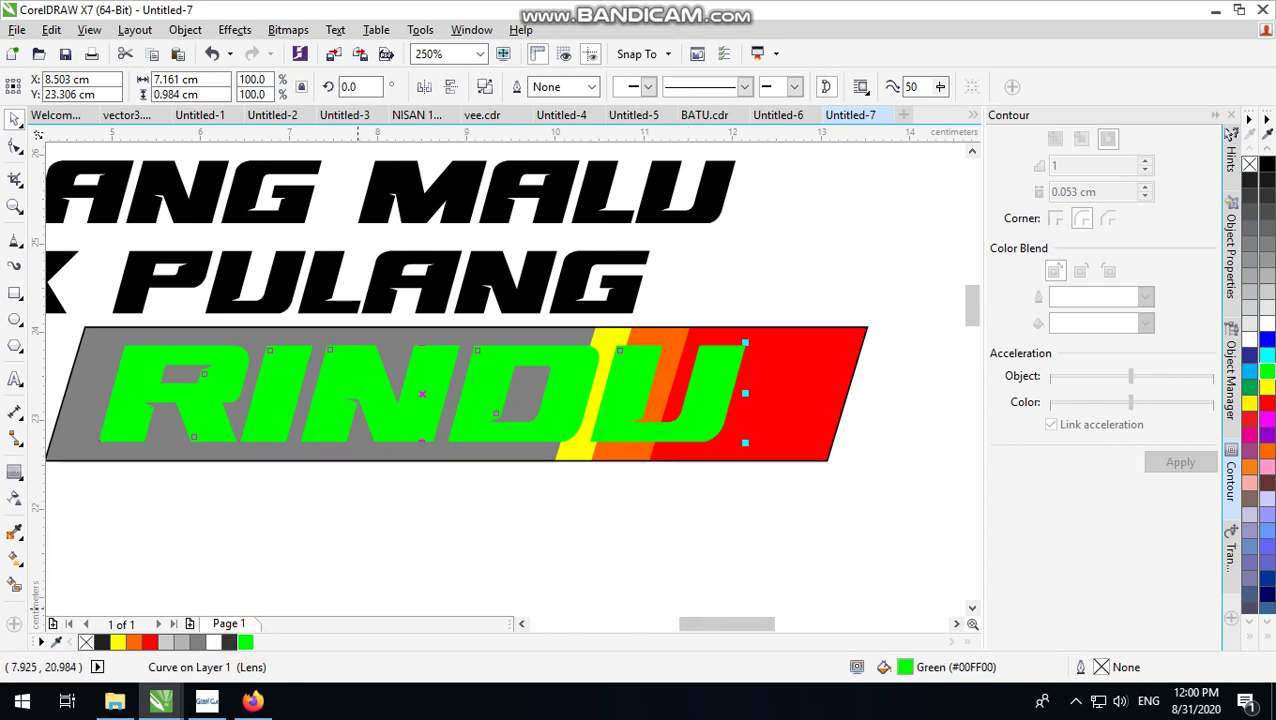
{"action": "double_click", "coordinate": [904, 667]}
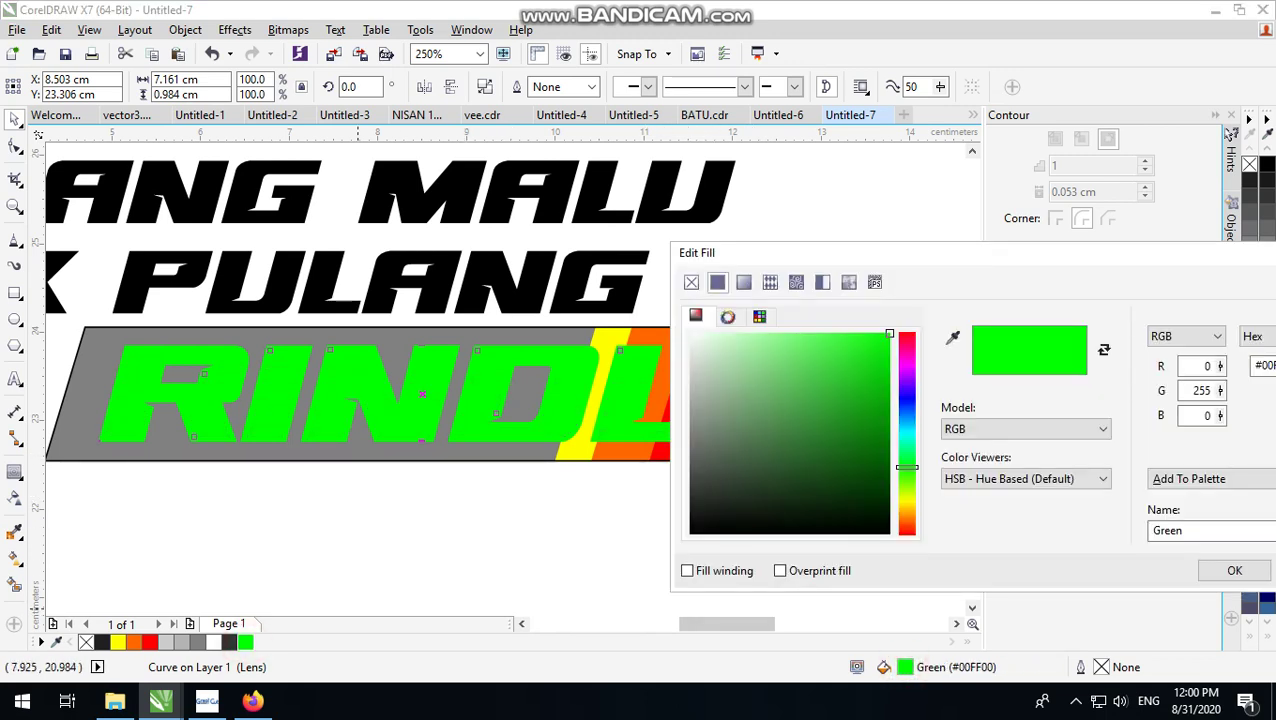
{"action": "left_click", "coordinate": [907, 380]}
{"action": "mouse_move", "coordinate": [906, 380]}
{"action": "left_mouse_down"}
{"action": "mouse_move", "coordinate": [906, 355]}
{"action": "mouse_move", "coordinate": [906, 474]}
{"action": "left_mouse_up"}
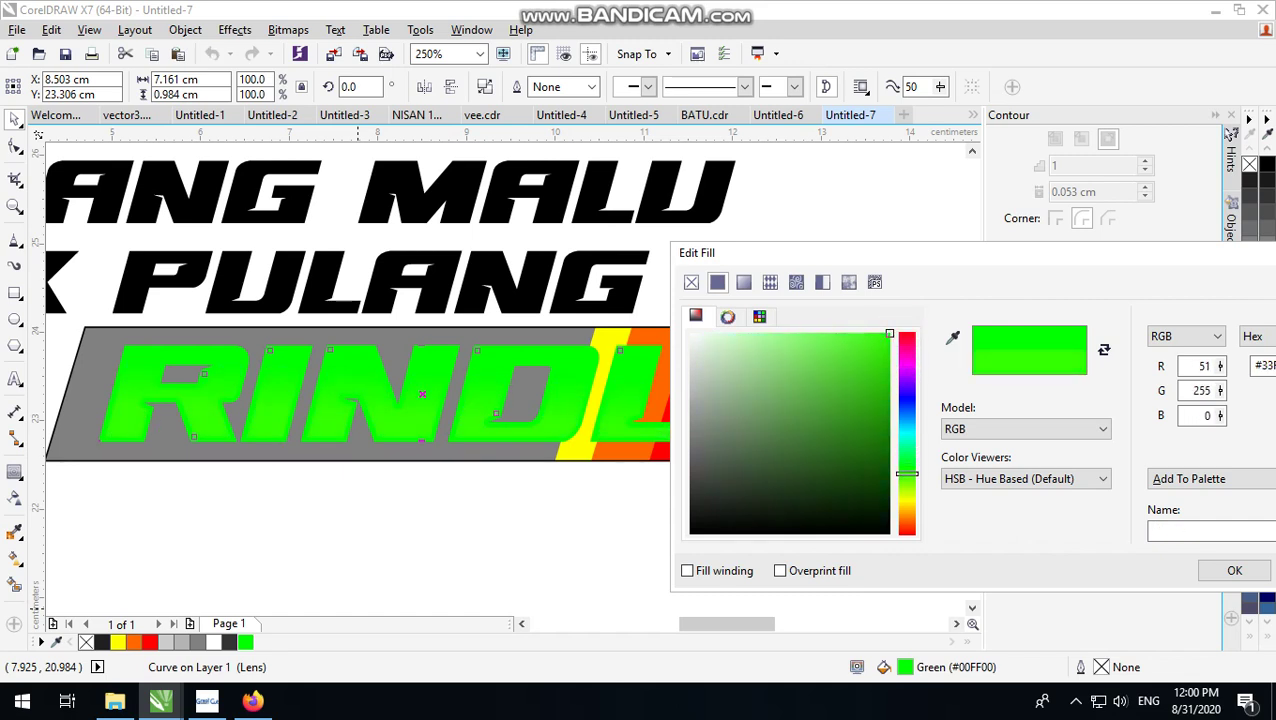
{"action": "left_click_drag", "start_coordinate": [889, 333], "coordinate": [891, 385]}
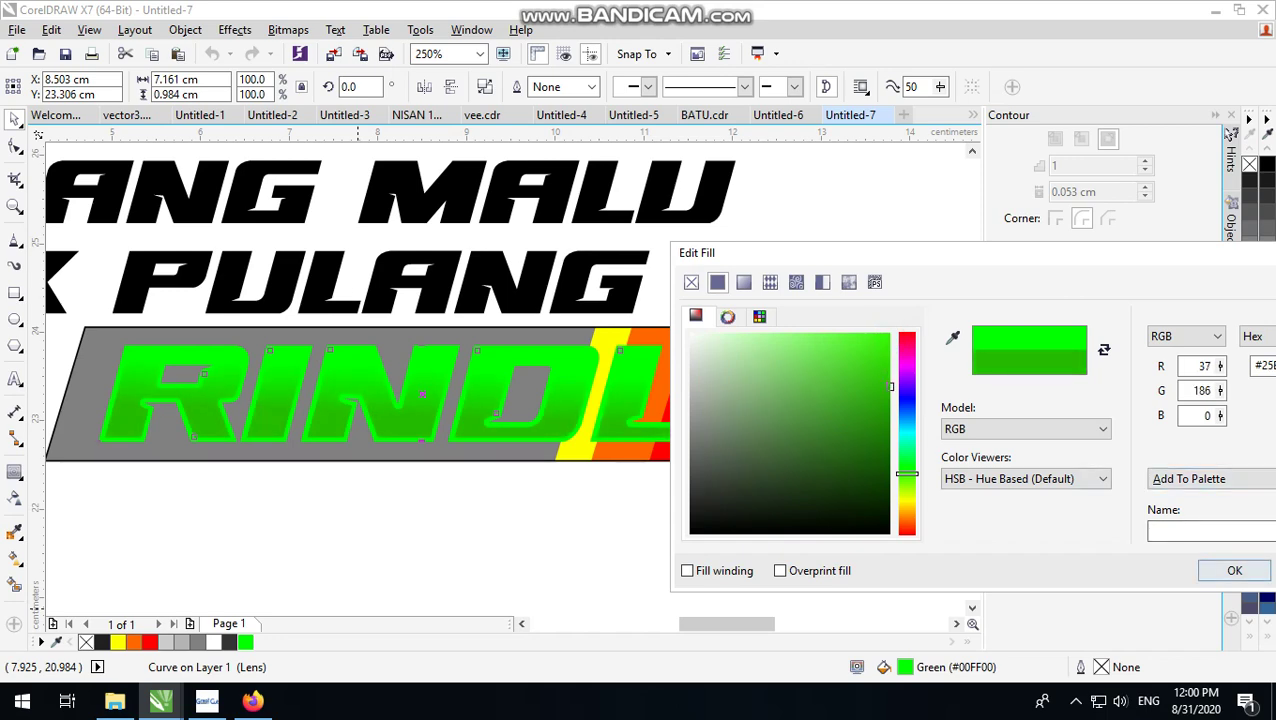
{"action": "left_click", "coordinate": [1234, 568]}
{"action": "scroll", "coordinate": [855, 486], "scroll_direction": "down", "scroll_amount": 1}
{"action": "scroll", "coordinate": [678, 412], "scroll_direction": "up", "scroll_amount": 1}
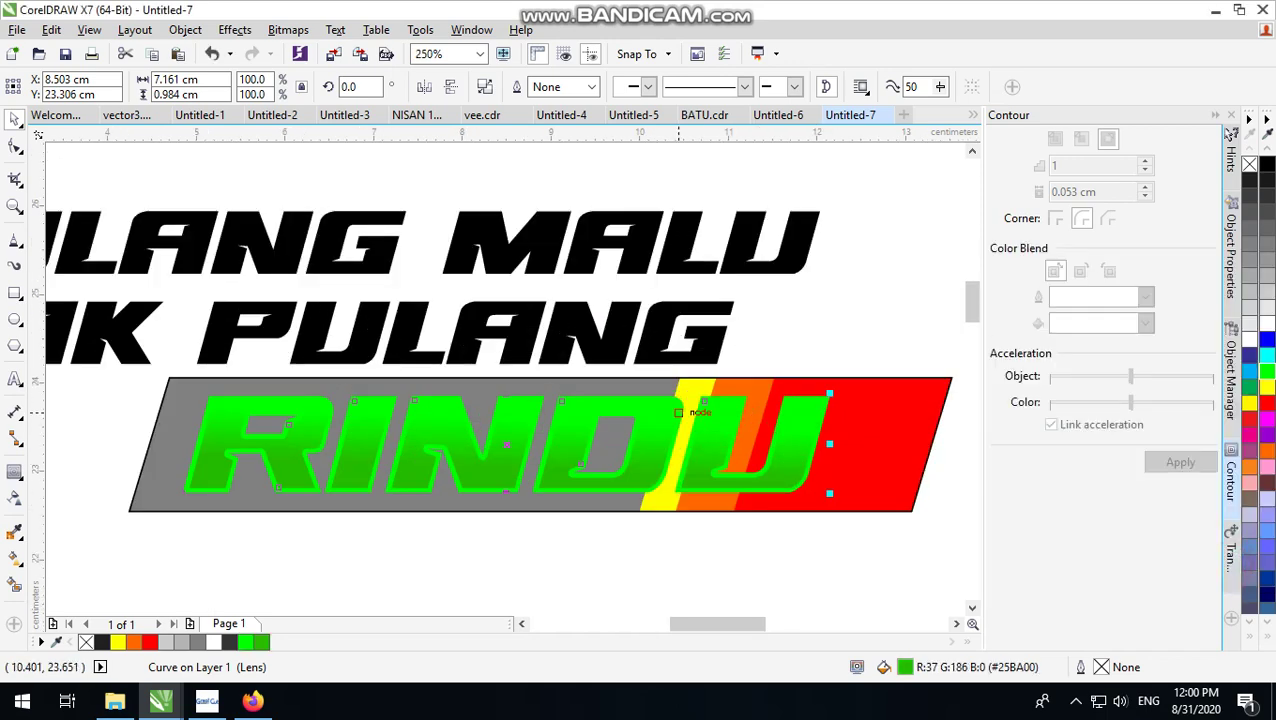
{"action": "left_click", "coordinate": [845, 312]}
- Recolour the outer RINDU text to black (#000000)
{"action": "scroll", "coordinate": [683, 503], "scroll_direction": "up", "scroll_amount": 2}
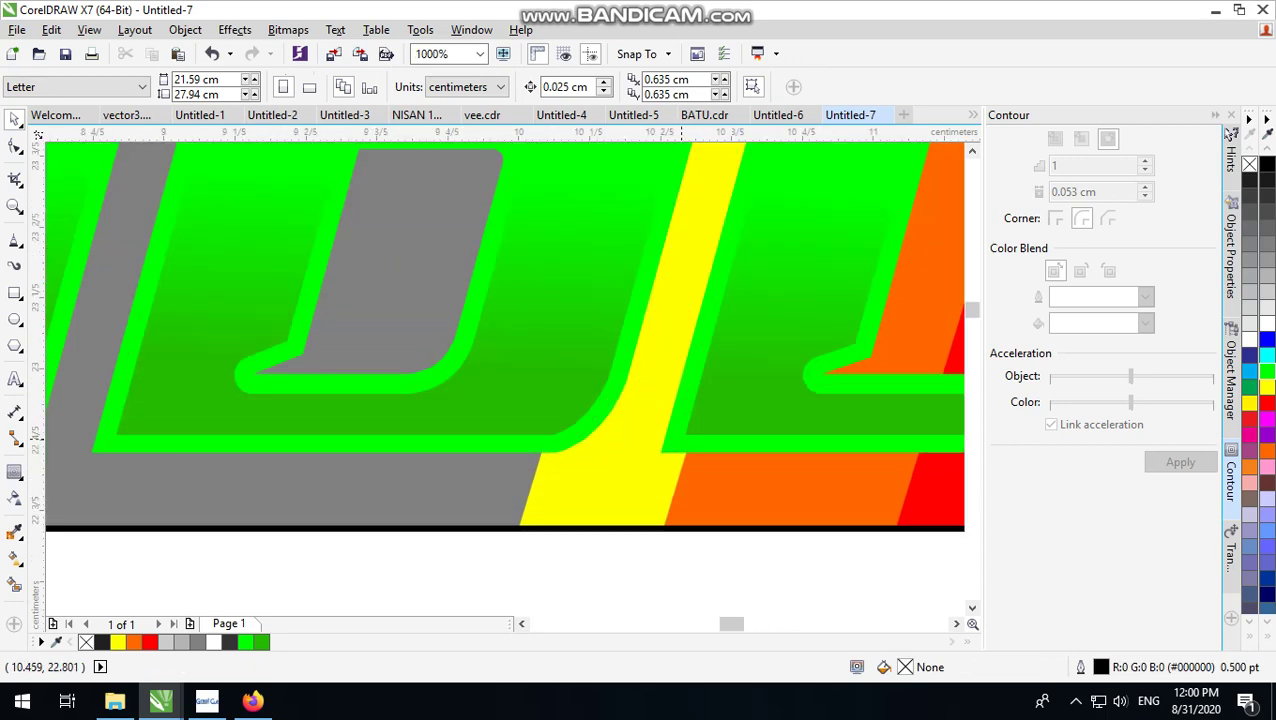
{"action": "left_click", "coordinate": [690, 452]}
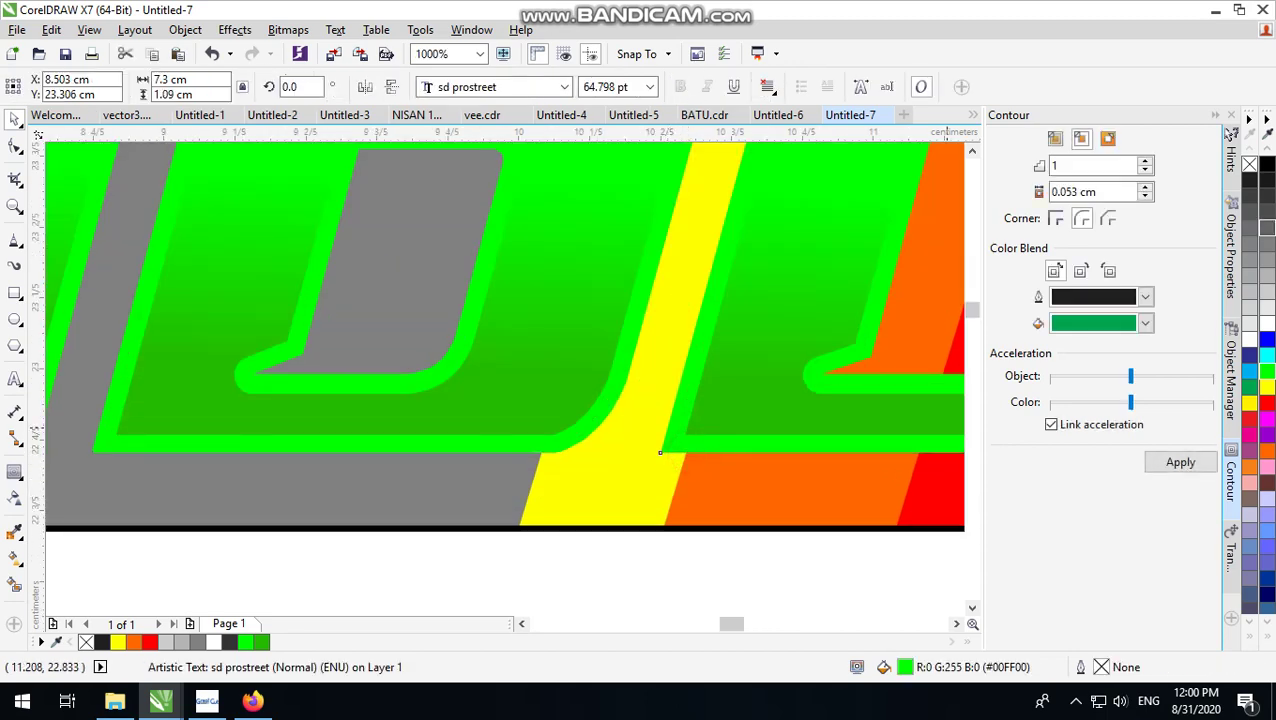
{"action": "left_click", "coordinate": [1267, 163]}
{"action": "scroll", "coordinate": [496, 551], "scroll_direction": "up", "scroll_amount": 2}
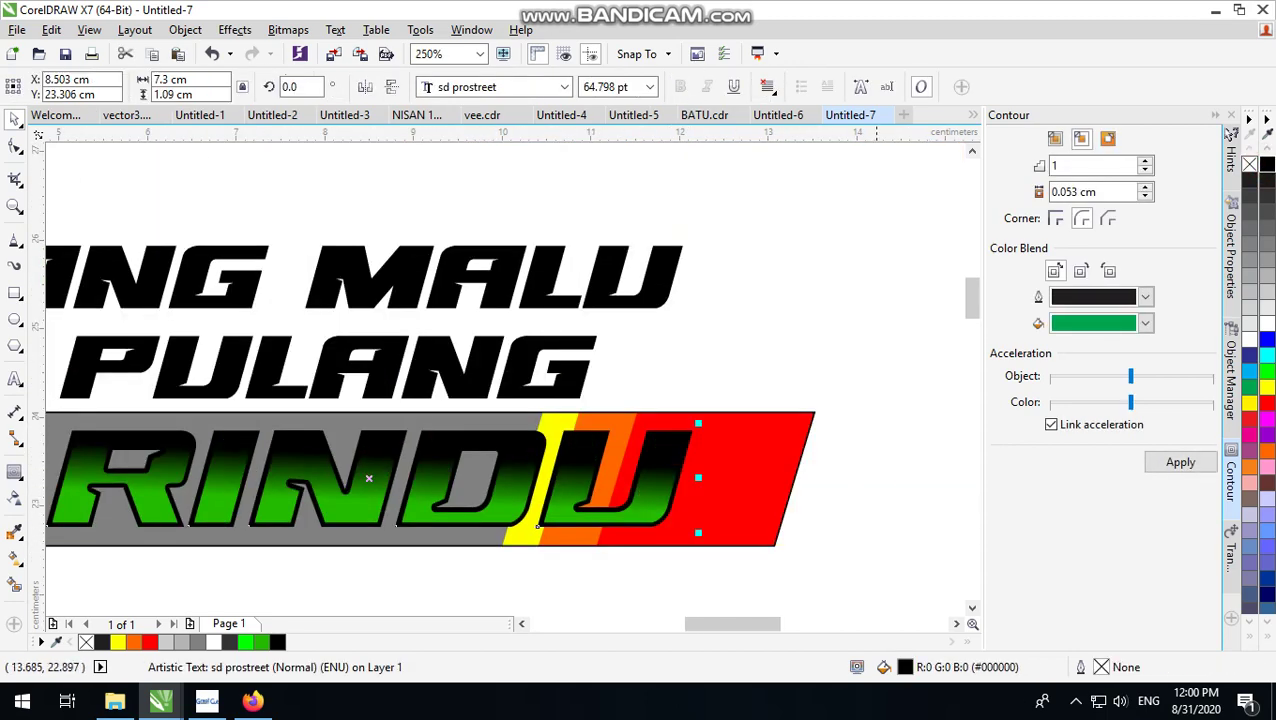
{"action": "left_click", "coordinate": [878, 487]}
- Fill the semi-transparent inner RINDU shape with light grey (#999999)
{"action": "left_click", "coordinate": [610, 515]}
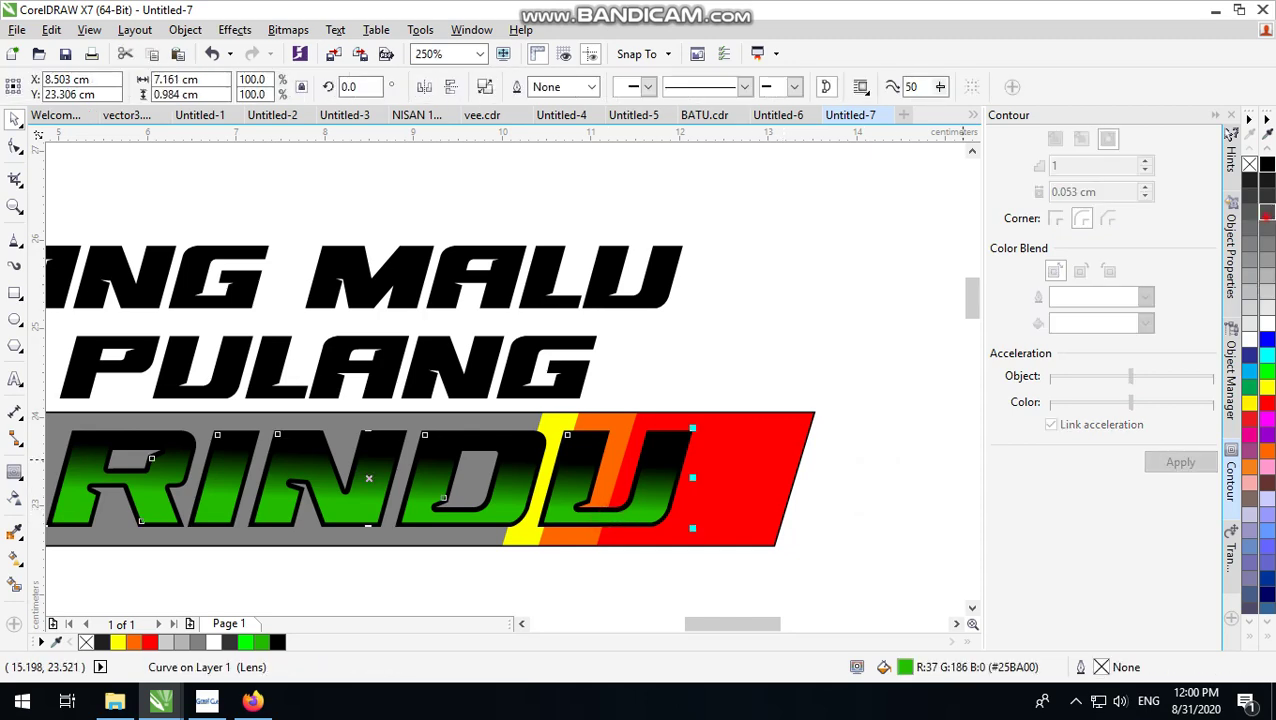
{"action": "left_click", "coordinate": [1267, 214]}
{"action": "left_click", "coordinate": [1267, 261]}
{"action": "left_click", "coordinate": [823, 395]}
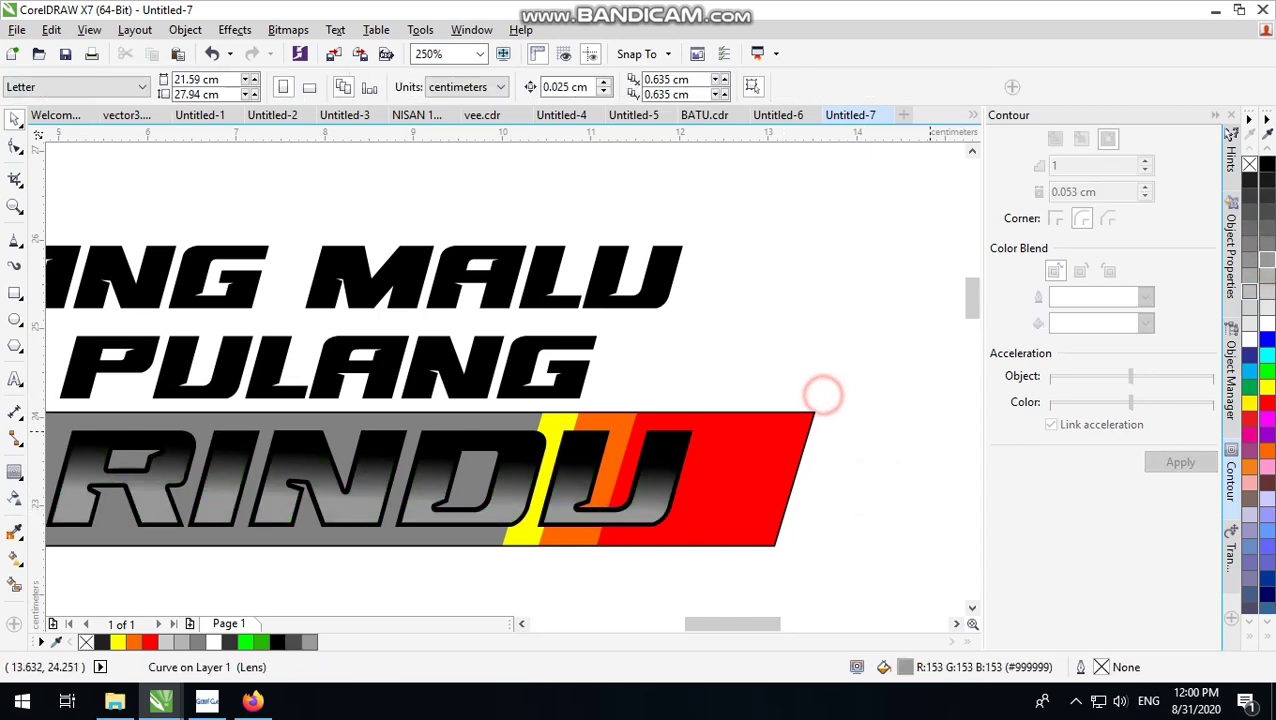
{"action": "scroll", "coordinate": [822, 395], "scroll_direction": "down", "scroll_amount": 2}
{"action": "scroll", "coordinate": [731, 439], "scroll_direction": "up", "scroll_amount": 2}
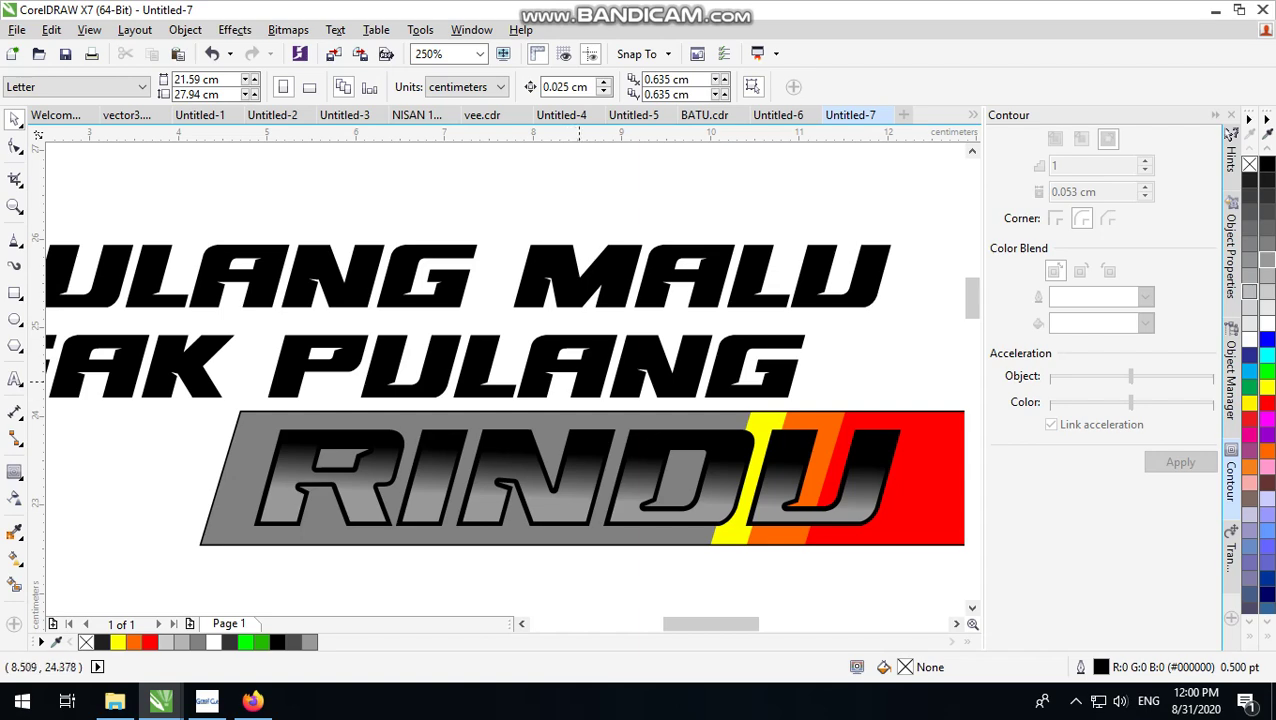
- Apply a one-step outside contour of 0.053 cm to the GAK PULANG text
{"action": "left_click", "coordinate": [580, 362]}
{"action": "scroll", "coordinate": [580, 362], "scroll_direction": "down", "scroll_amount": 2}
{"action": "scroll", "coordinate": [500, 365], "scroll_direction": "up", "scroll_amount": 2}
{"action": "scroll", "coordinate": [424, 366], "scroll_direction": "down", "scroll_amount": 1}
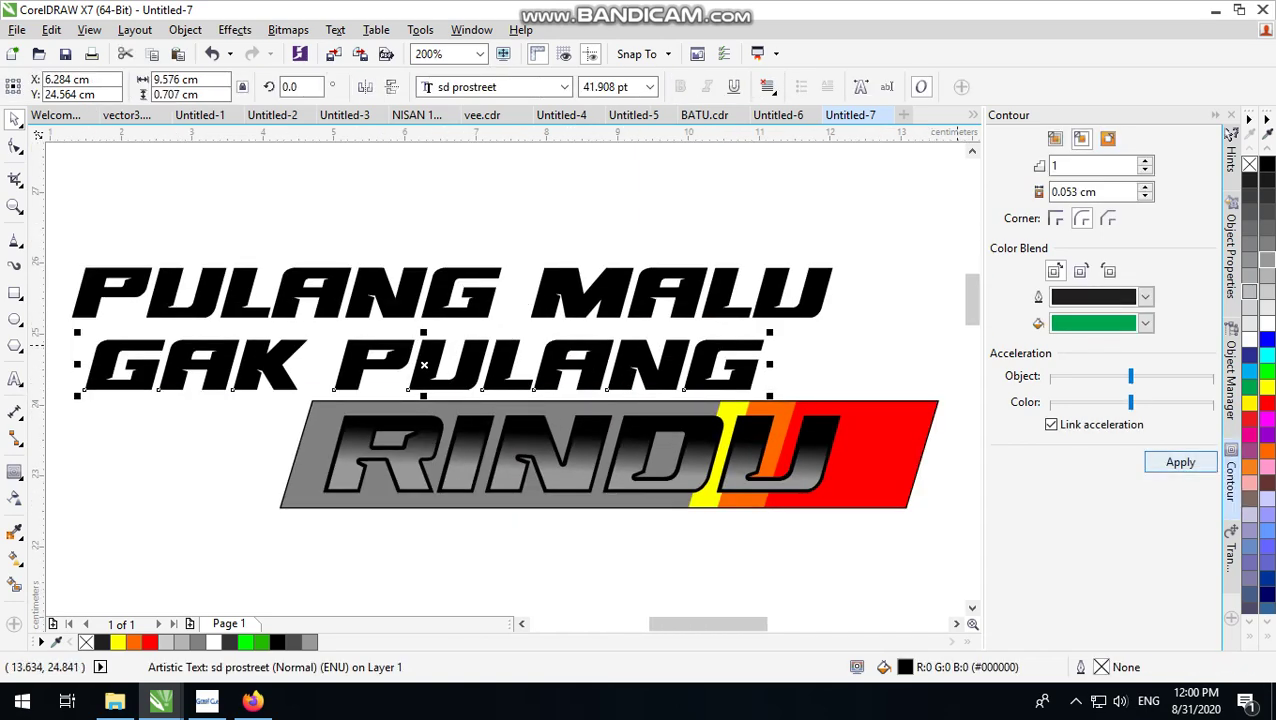
{"action": "left_click", "coordinate": [1180, 462]}
{"action": "left_click", "coordinate": [1107, 138]}
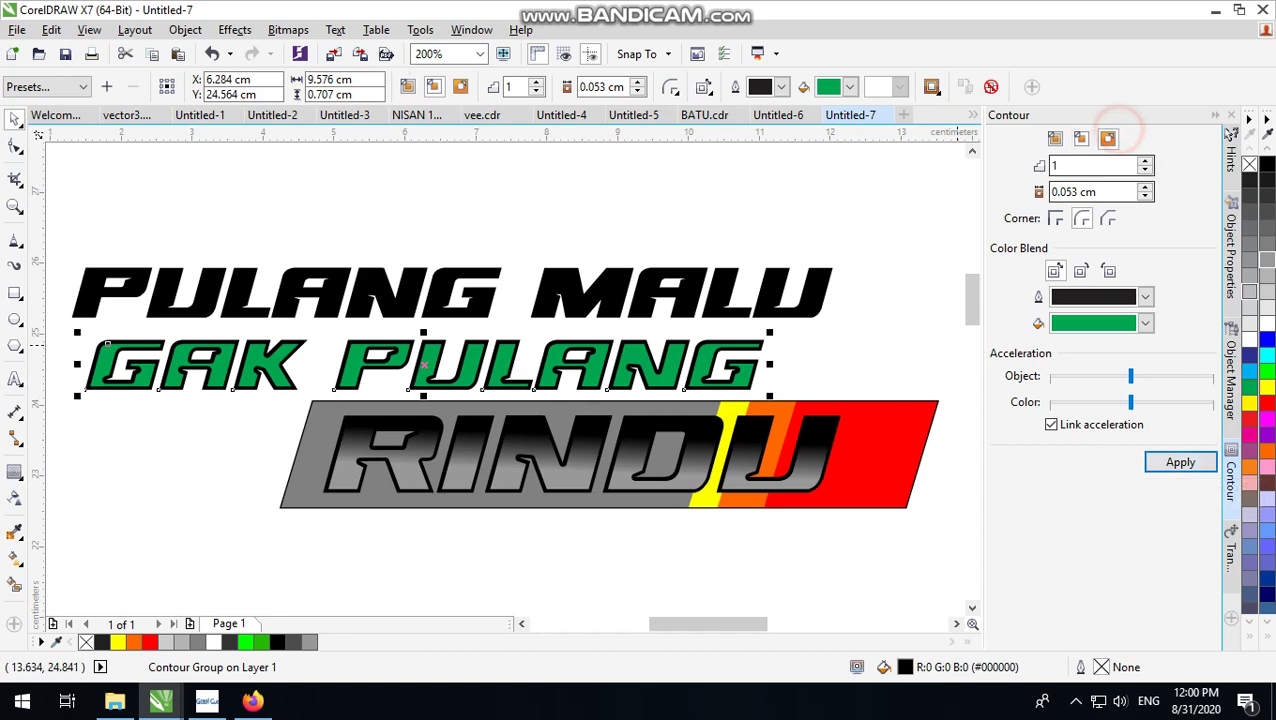
{"action": "left_click", "coordinate": [1180, 462]}
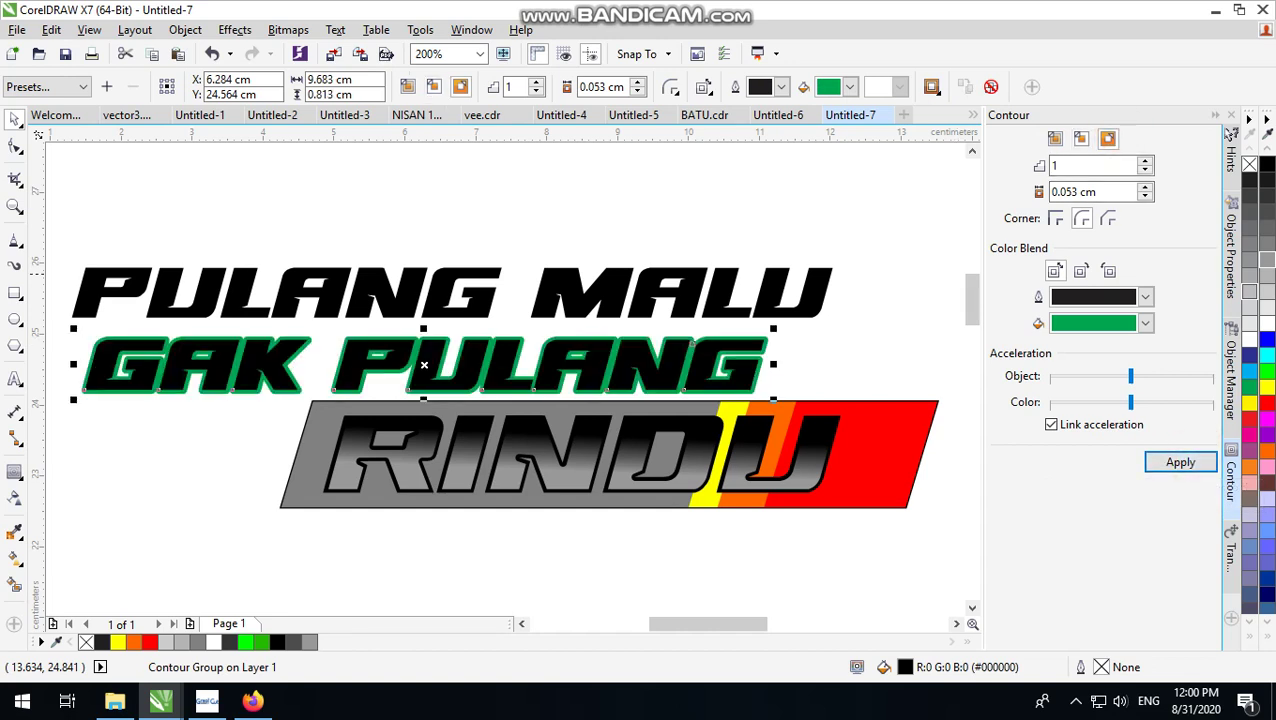
- Move the PULANG MALU text to about X 7.06, Y 25.45 cm and apply the same 0.053 cm outside contour
{"action": "left_click_drag", "start_coordinate": [420, 295], "coordinate": [445, 306]}
{"action": "left_click", "coordinate": [857, 226]}
{"action": "left_click", "coordinate": [860, 288]}
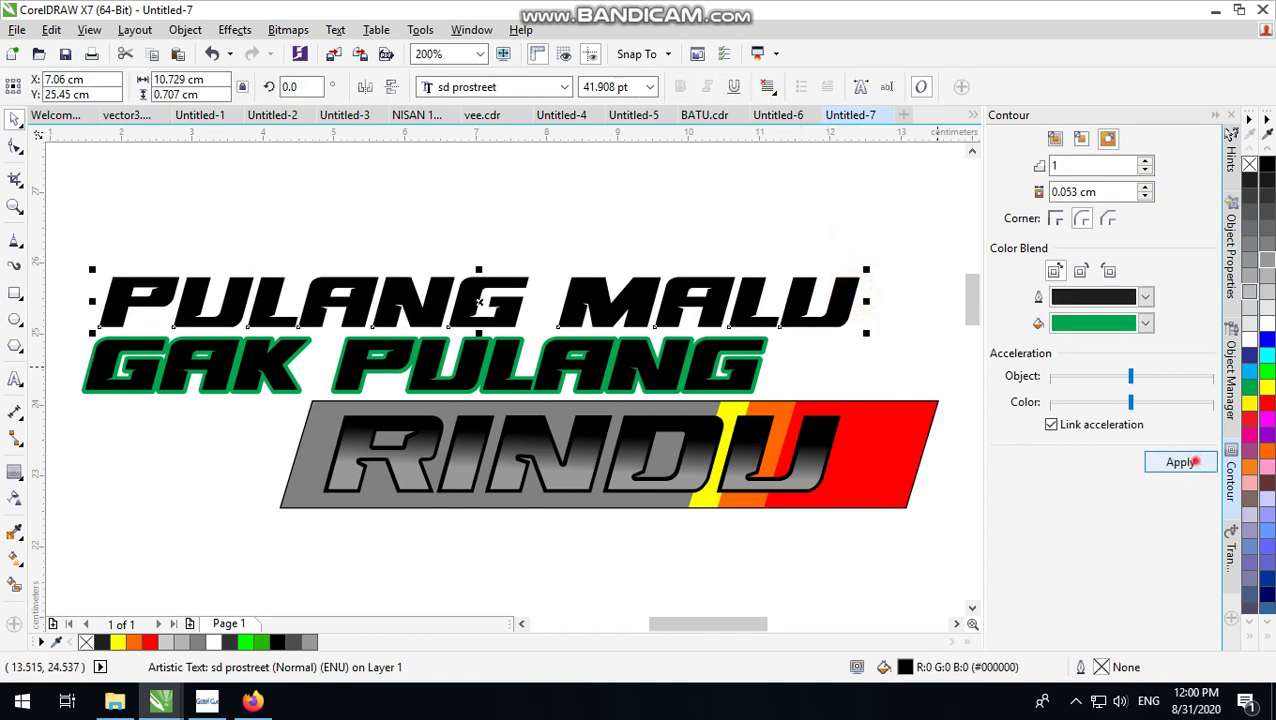
{"action": "left_click", "coordinate": [1180, 462]}
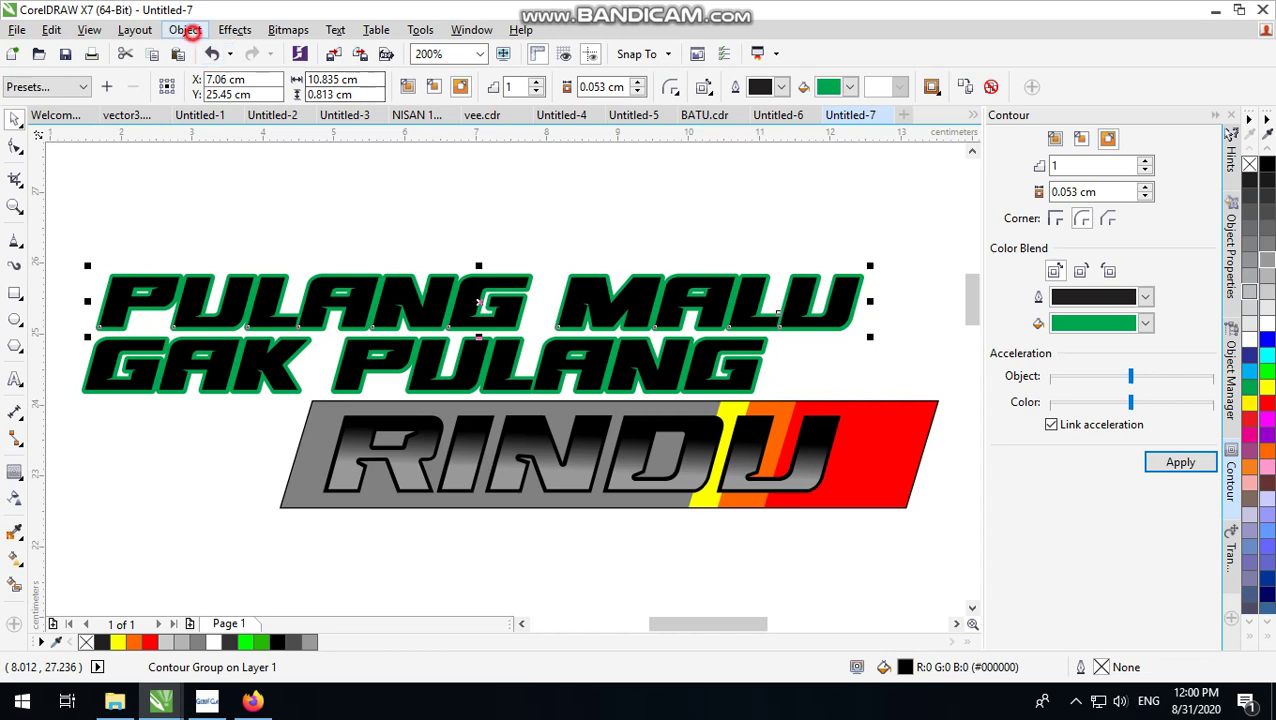
- Break apart the contour groups of PULANG MALU and GAK PULANG to separate the green outlines from the text
{"action": "left_click", "coordinate": [186, 30]}
{"action": "left_click", "coordinate": [268, 310]}
{"action": "left_click", "coordinate": [724, 206]}
{"action": "left_click", "coordinate": [753, 347]}
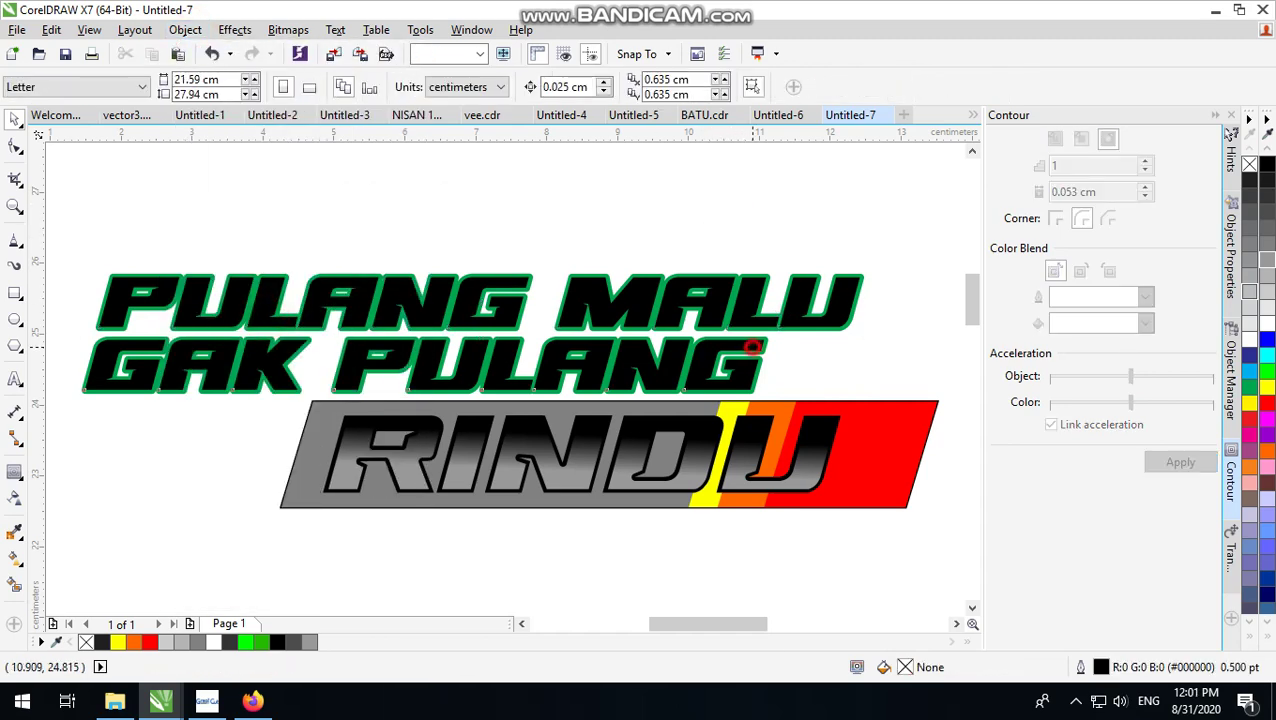
{"action": "left_click", "coordinate": [873, 357]}
{"action": "left_click_drag", "start_coordinate": [765, 337], "coordinate": [793, 333]}
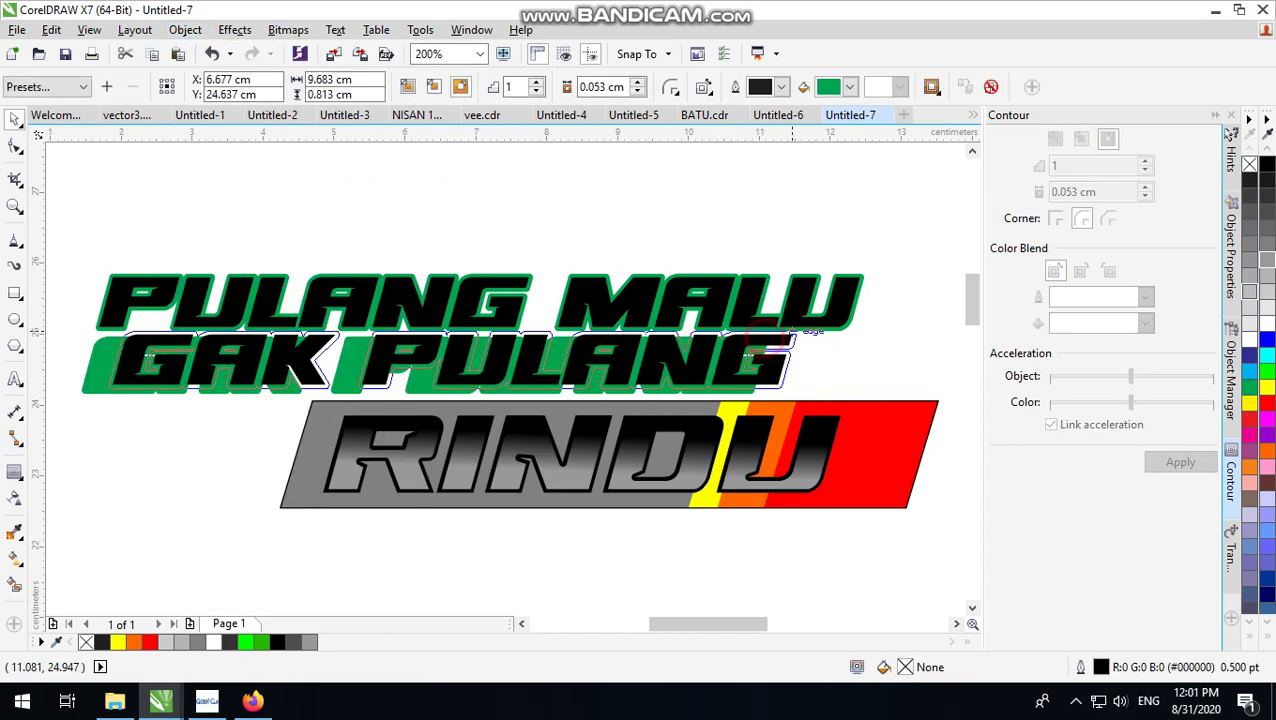
{"action": "key", "text": "ctrl+z"}
{"action": "left_click", "coordinate": [186, 30]}
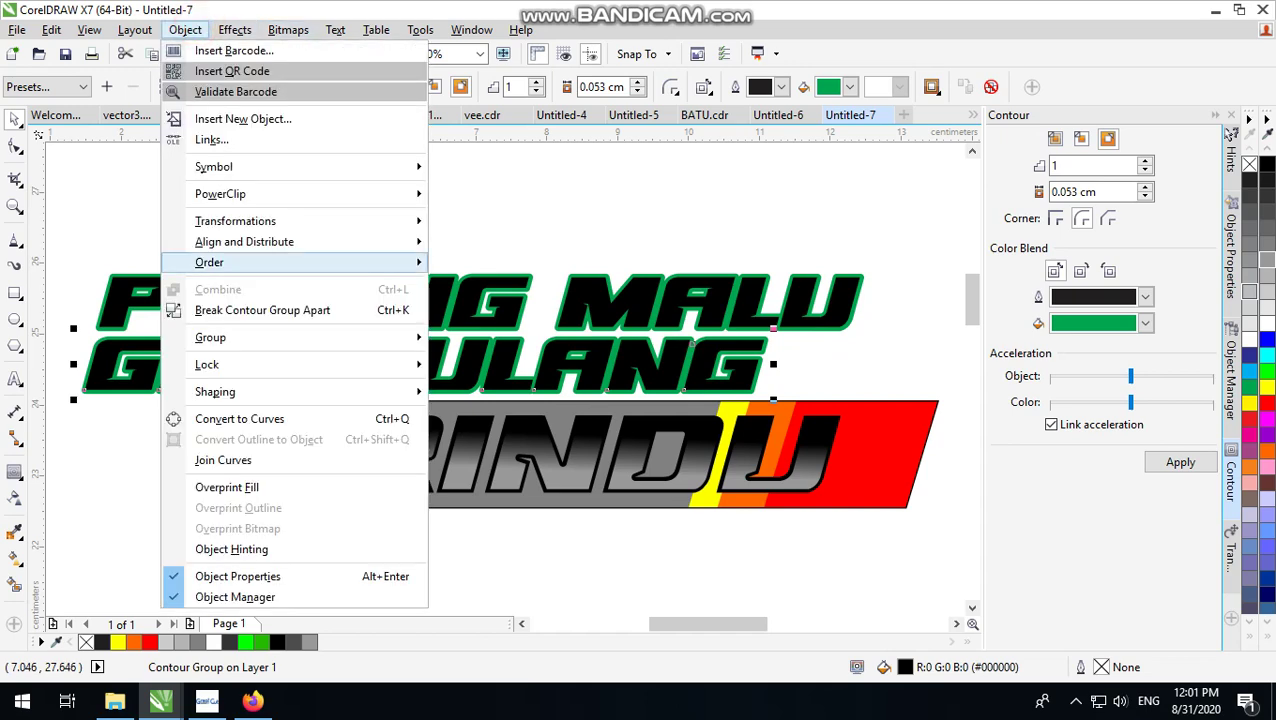
{"action": "left_click", "coordinate": [268, 310]}
{"action": "left_click", "coordinate": [753, 163]}
- Group the two separated green outlines of PULANG MALU and GAK PULANG and send the group behind the black text
{"action": "scroll", "coordinate": [795, 334], "scroll_direction": "up", "scroll_amount": 1}
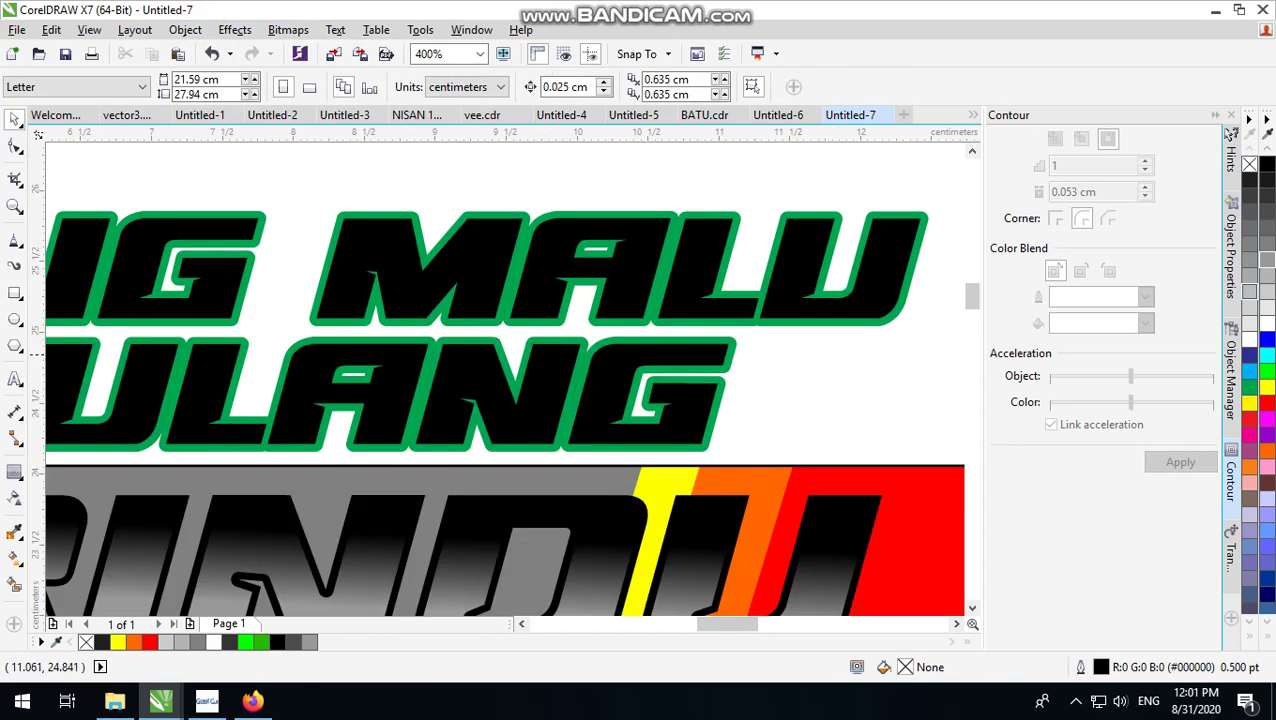
{"action": "left_click", "coordinate": [727, 353]}
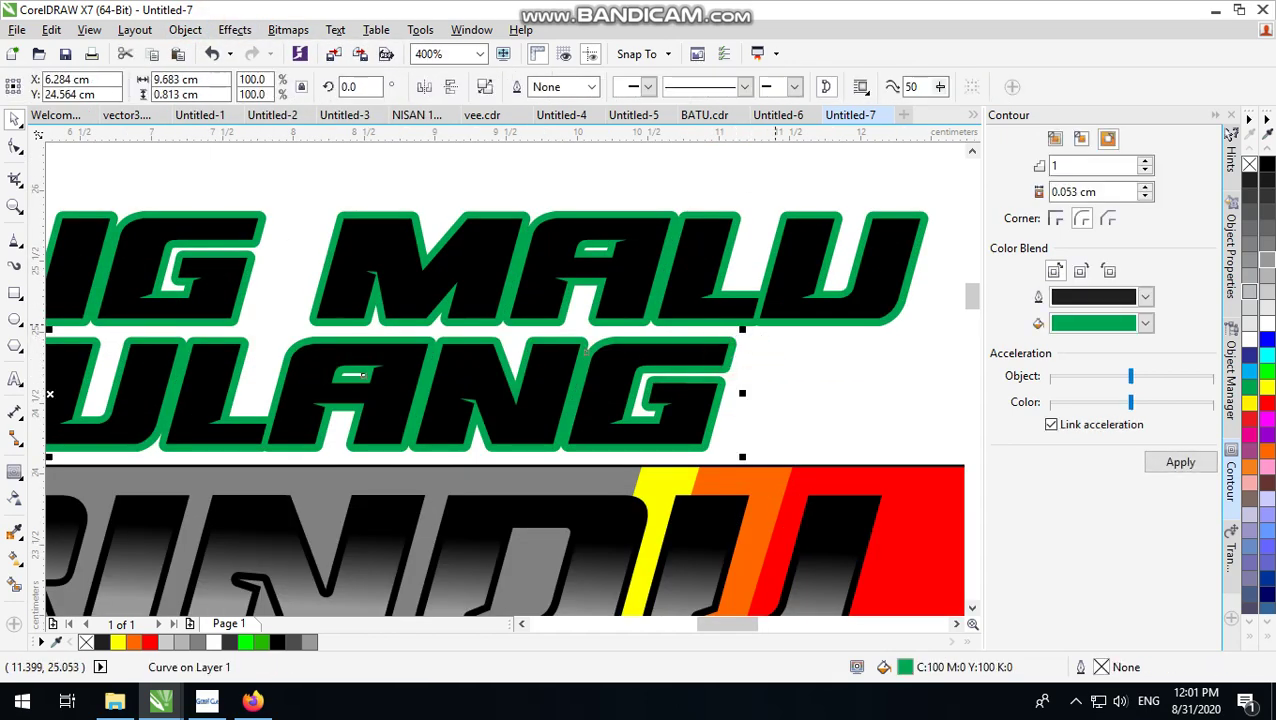
{"action": "left_click", "coordinate": [775, 325], "text": "shift"}
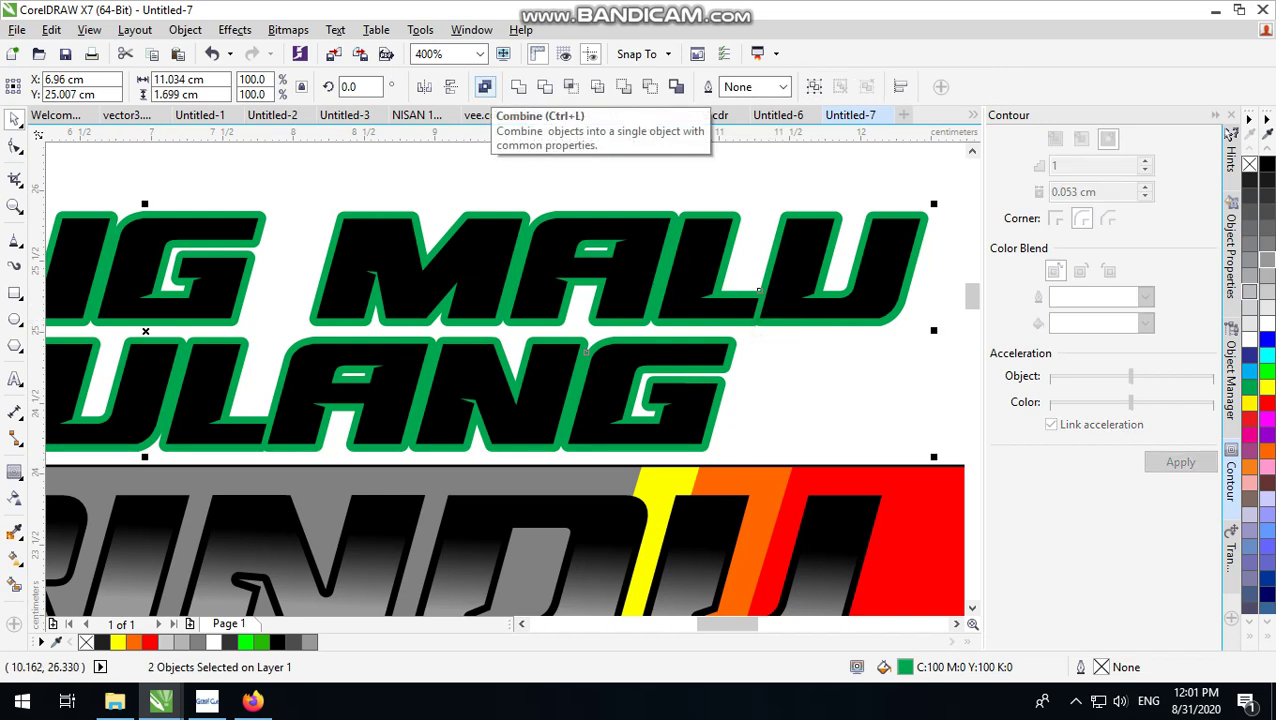
{"action": "left_click", "coordinate": [811, 88]}
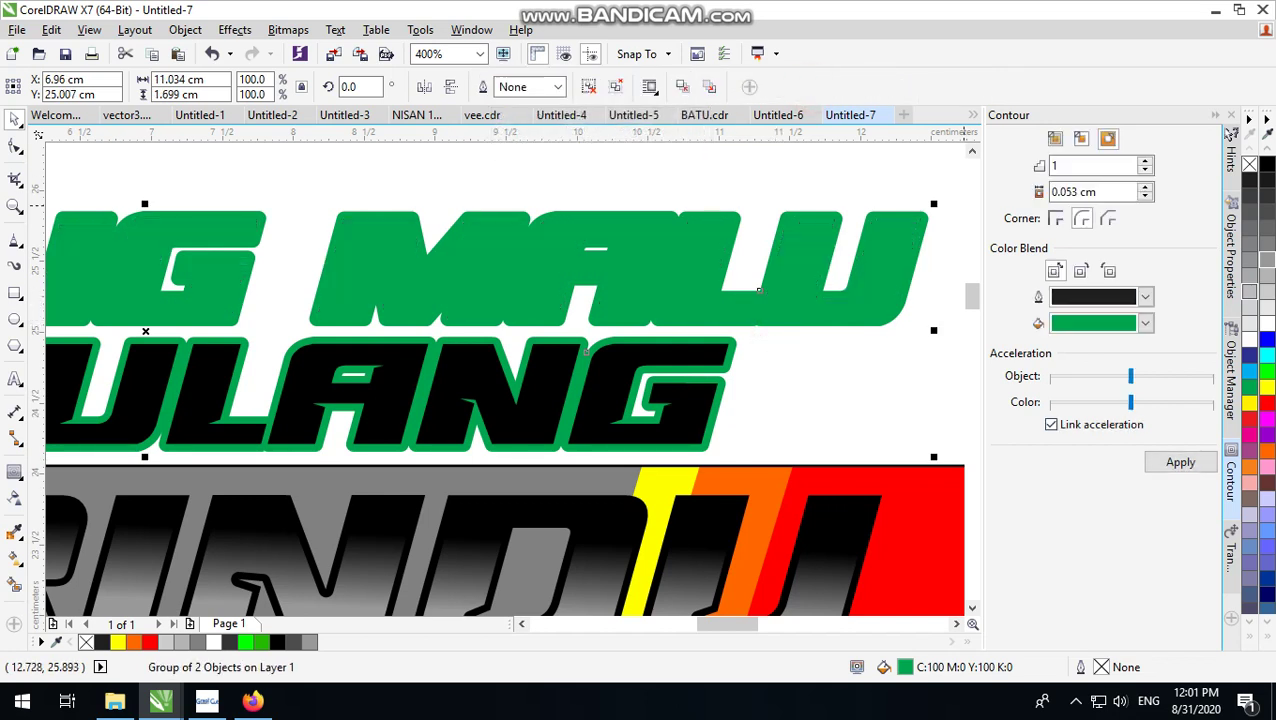
{"action": "key", "text": "shift+Page_Down"}
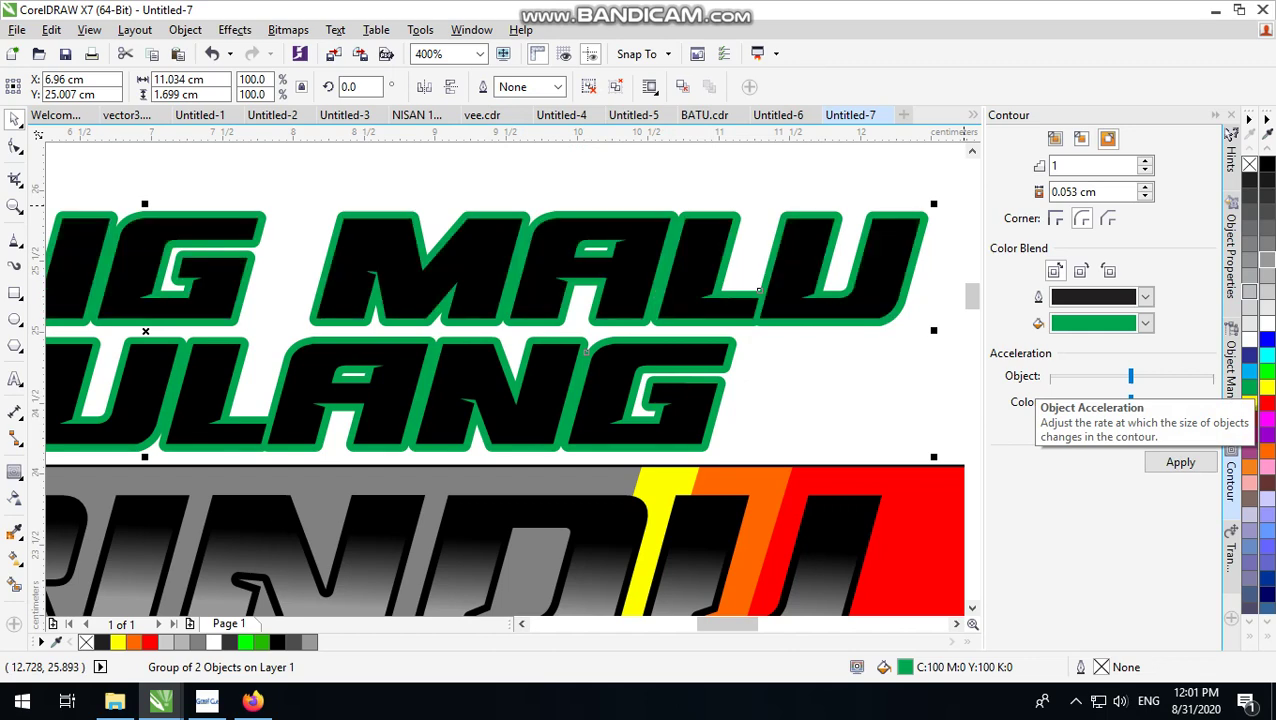
- Apply a one-step 0.053 cm outside contour to the grouped green outlines and break the contour group apart
{"action": "scroll", "coordinate": [834, 364], "scroll_direction": "down", "scroll_amount": 1}
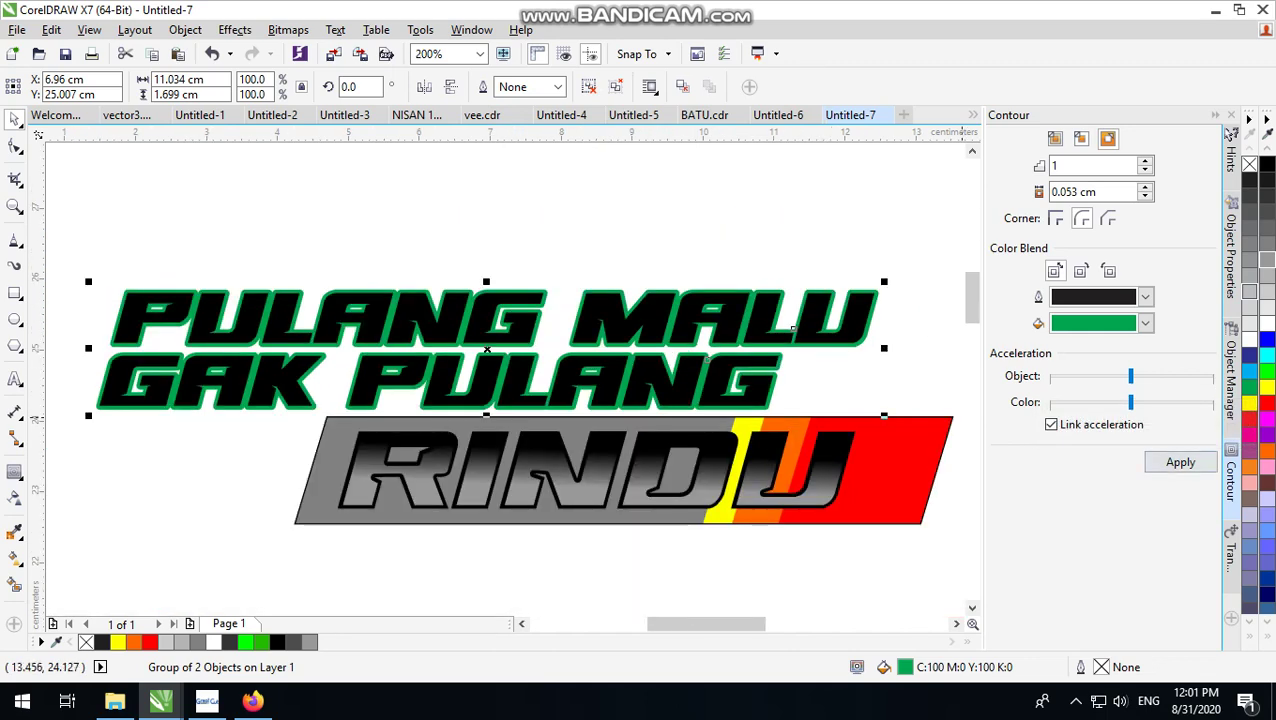
{"action": "left_click", "coordinate": [1173, 461]}
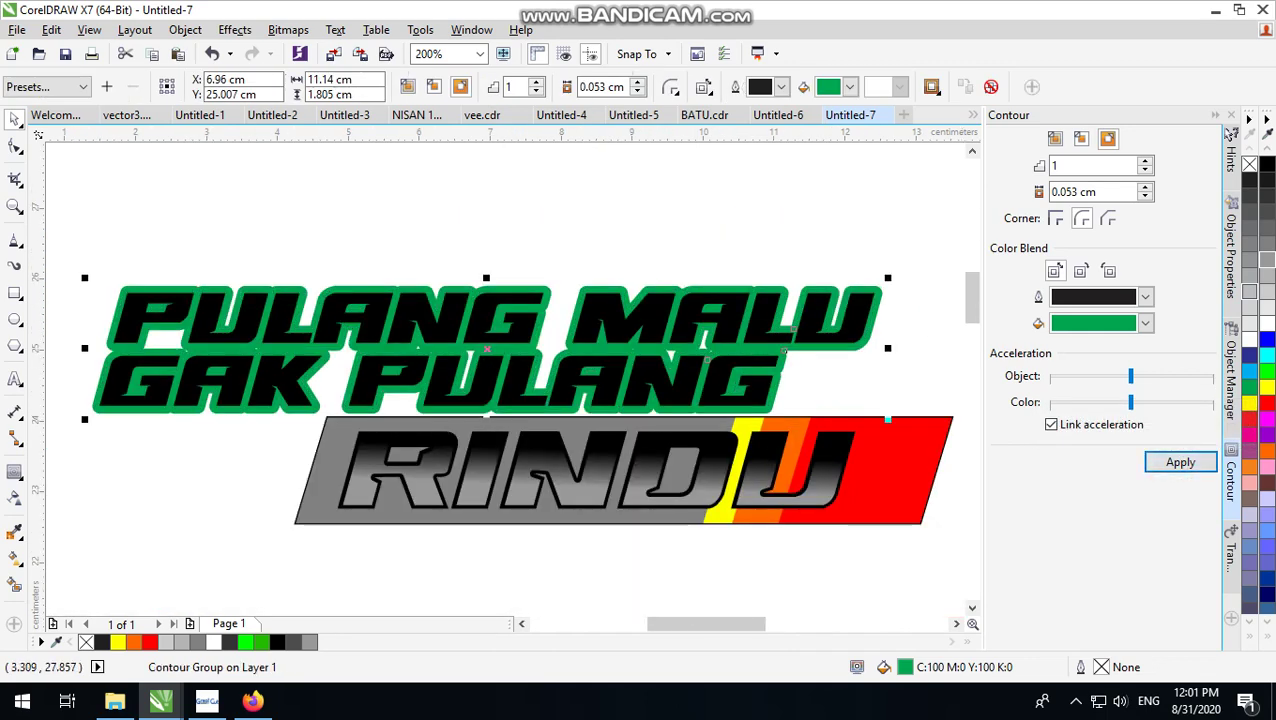
{"action": "left_click", "coordinate": [185, 29]}
{"action": "left_click", "coordinate": [233, 313]}
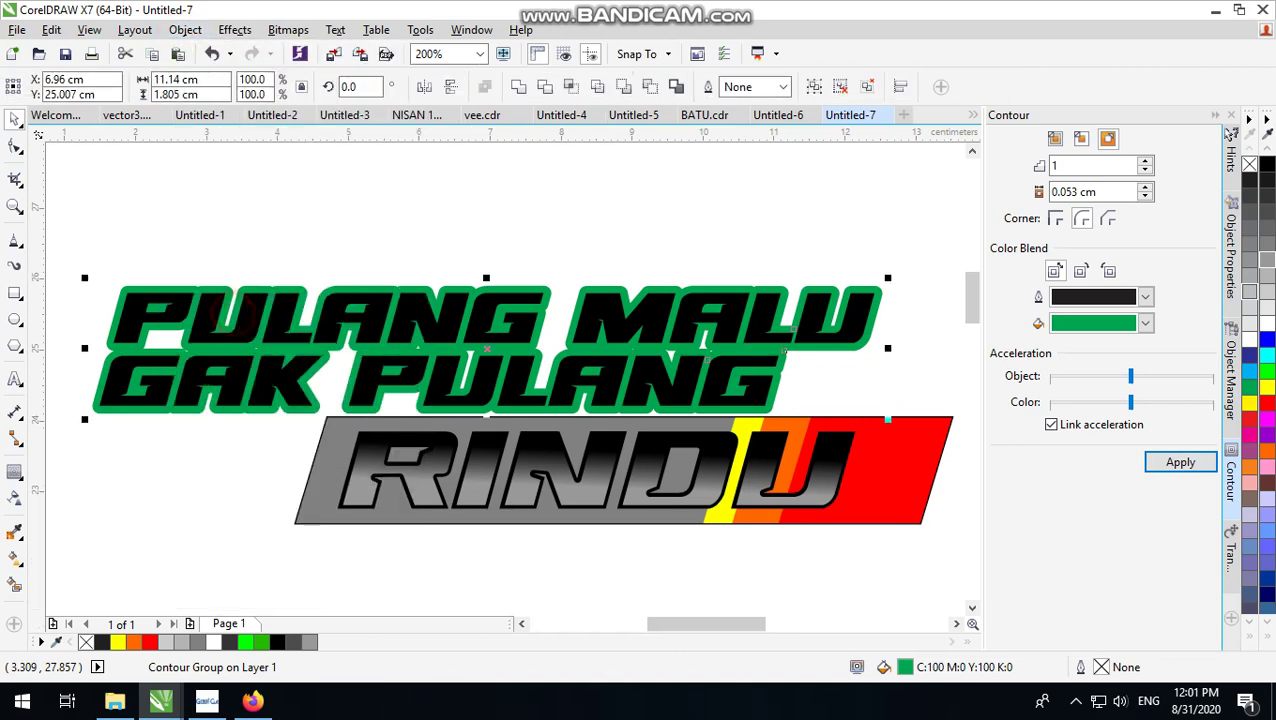
{"action": "left_click", "coordinate": [820, 199]}
- Recolour the PULANG MALU text to yellow
{"action": "scroll", "coordinate": [900, 309], "scroll_direction": "up", "scroll_amount": 2}
{"action": "left_click_drag", "start_coordinate": [809, 246], "coordinate": [829, 240]}
{"action": "left_click", "coordinate": [887, 249]}
{"action": "left_click", "coordinate": [737, 313]}
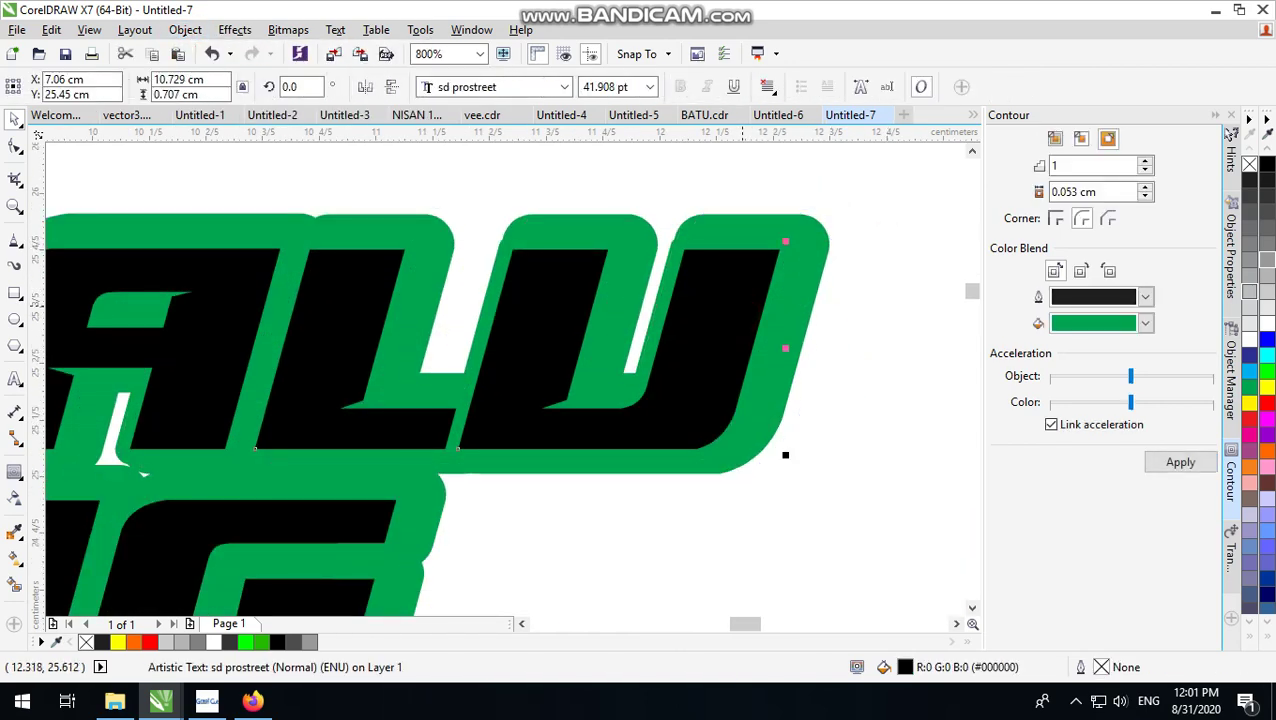
{"action": "scroll", "coordinate": [737, 313], "scroll_direction": "down", "scroll_amount": 2}
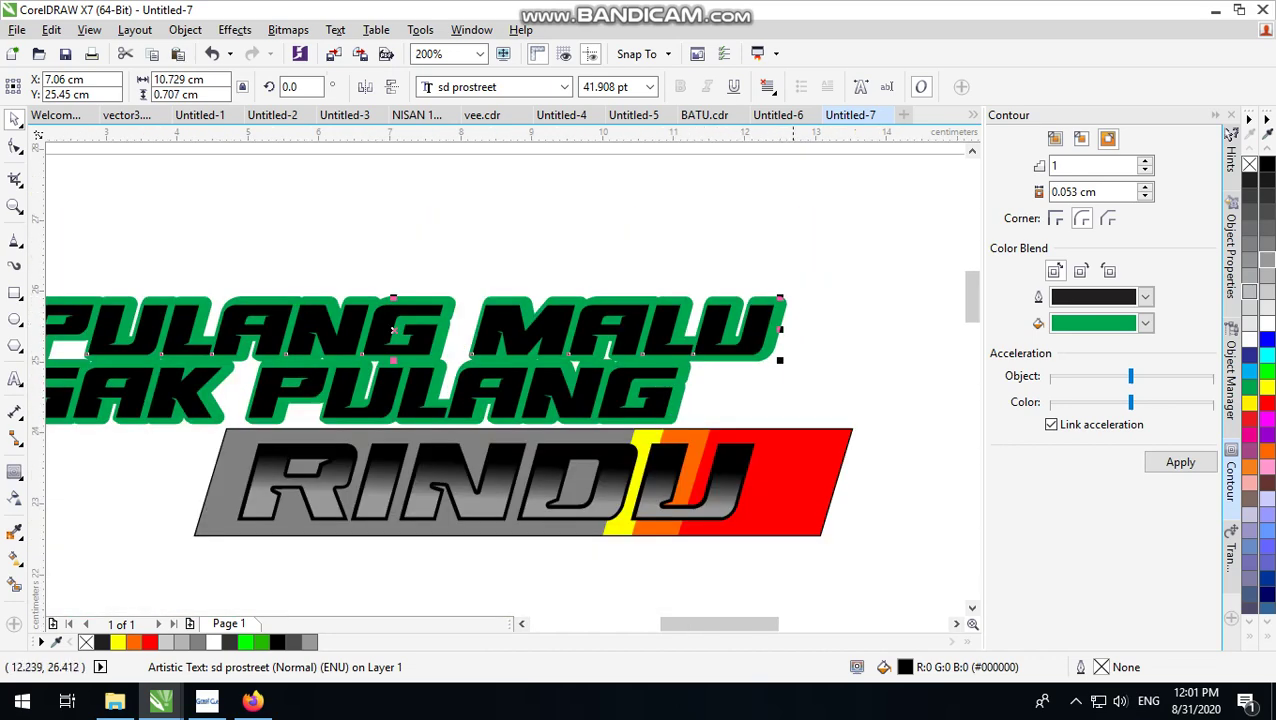
{"action": "left_click", "coordinate": [1265, 374]}
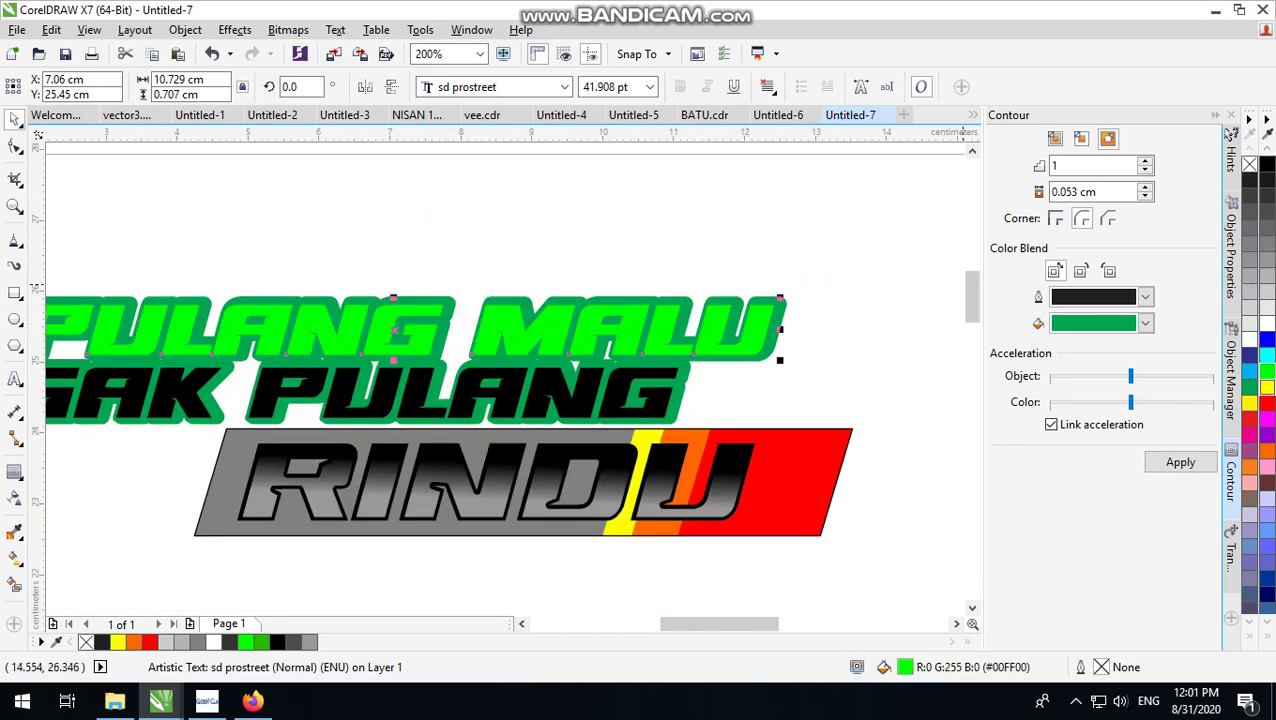
{"action": "left_click", "coordinate": [1249, 403]}
{"action": "left_click", "coordinate": [905, 316]}
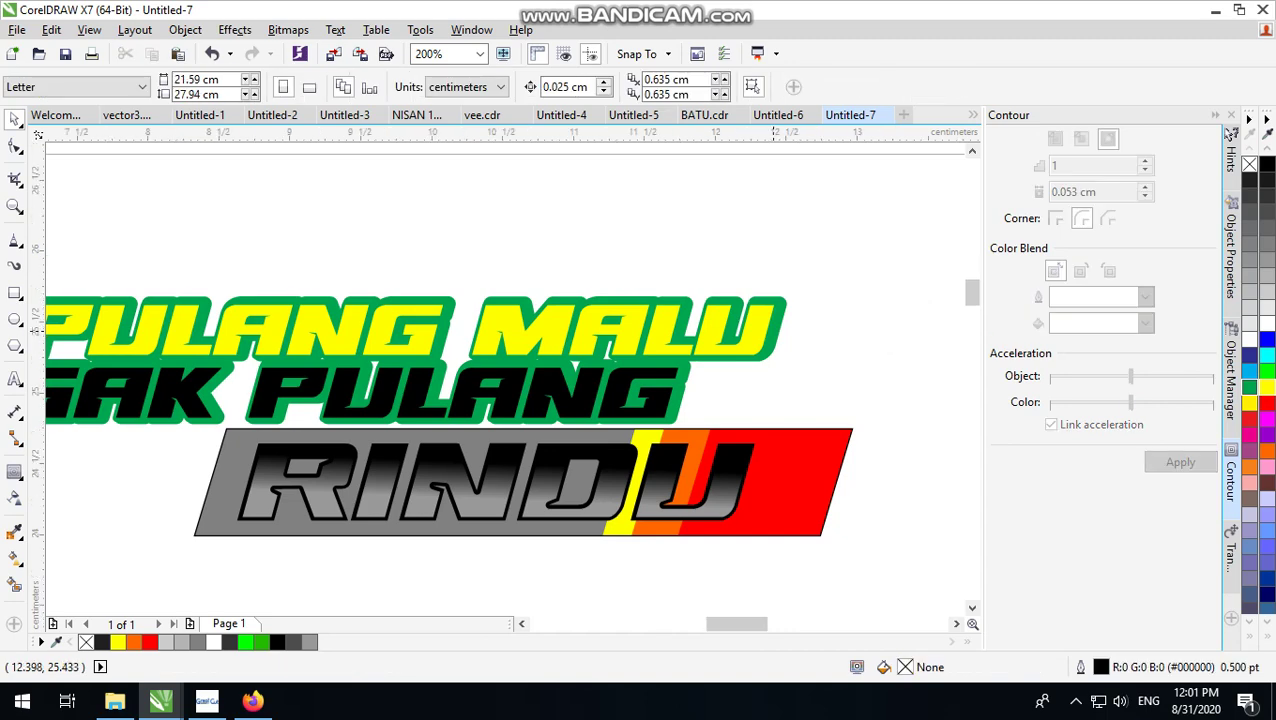
- Recolour the grouped inner outlines and the outer contour behind PULANG MALU and GAK PULANG to black
{"action": "scroll", "coordinate": [772, 319], "scroll_direction": "up", "scroll_amount": 2}
{"action": "left_click", "coordinate": [772, 319]}
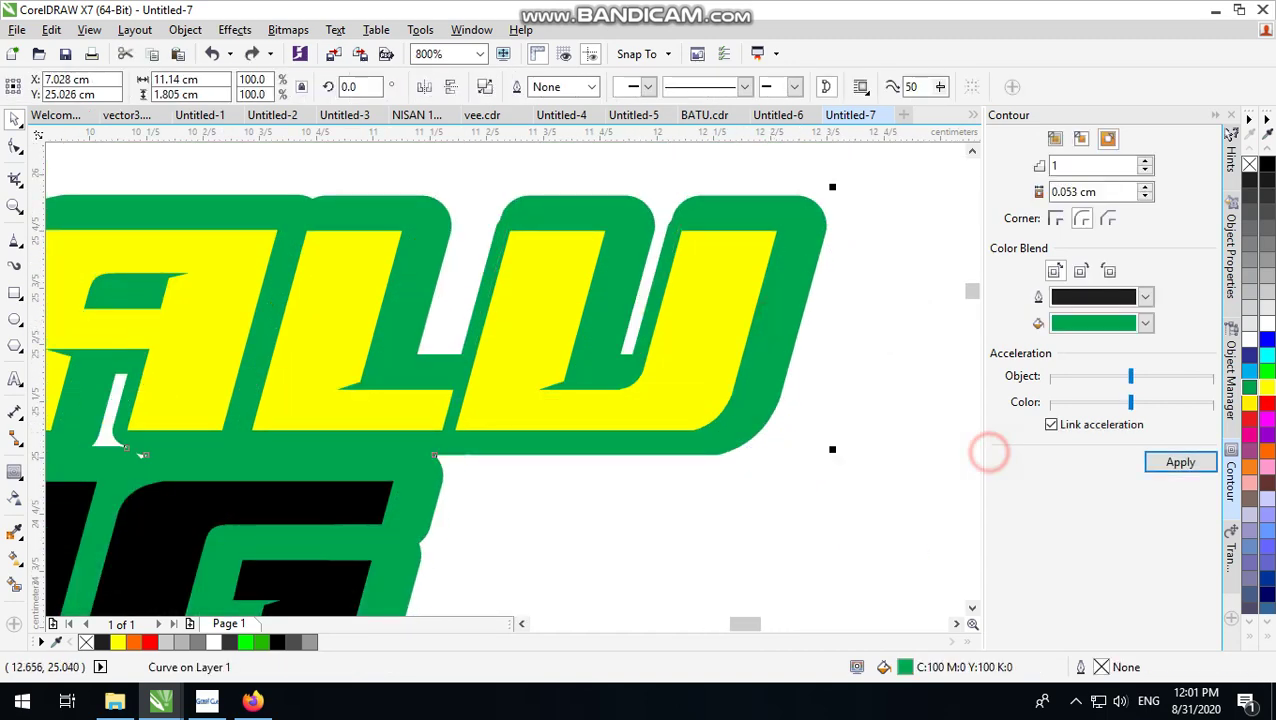
{"action": "left_click", "coordinate": [738, 402]}
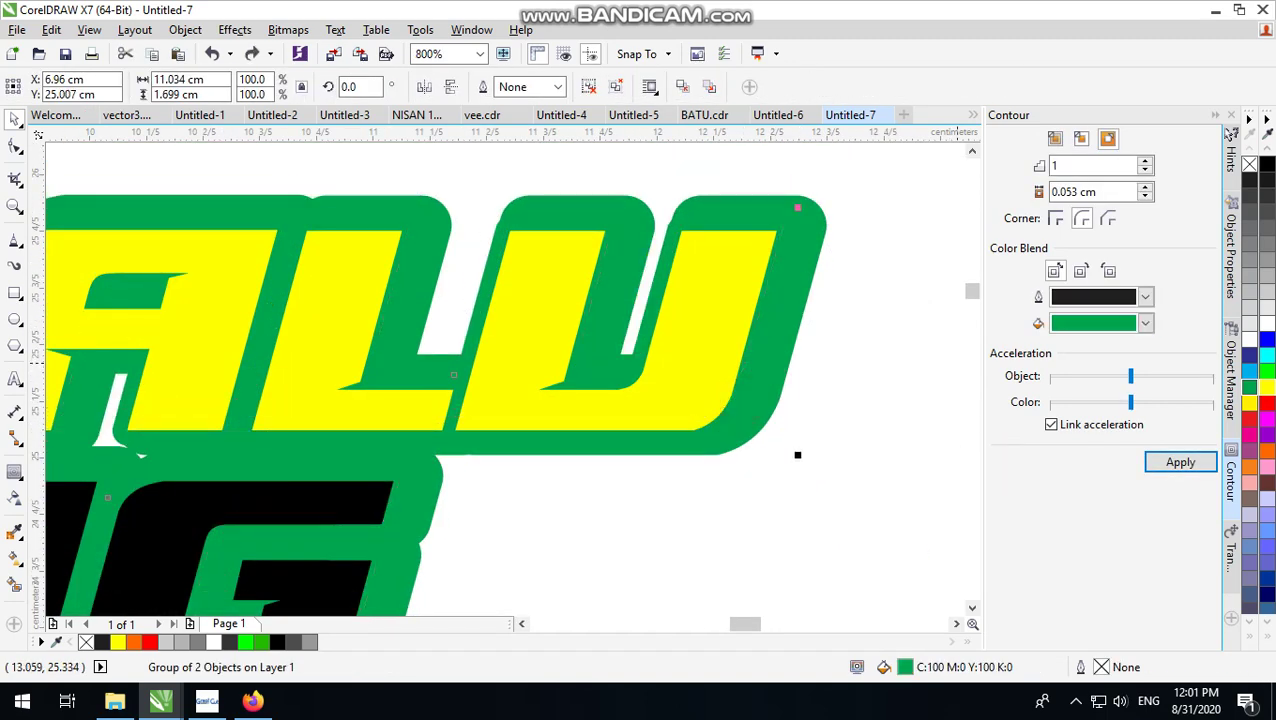
{"action": "left_click", "coordinate": [1268, 164]}
{"action": "left_click", "coordinate": [834, 252]}
{"action": "left_click", "coordinate": [811, 223]}
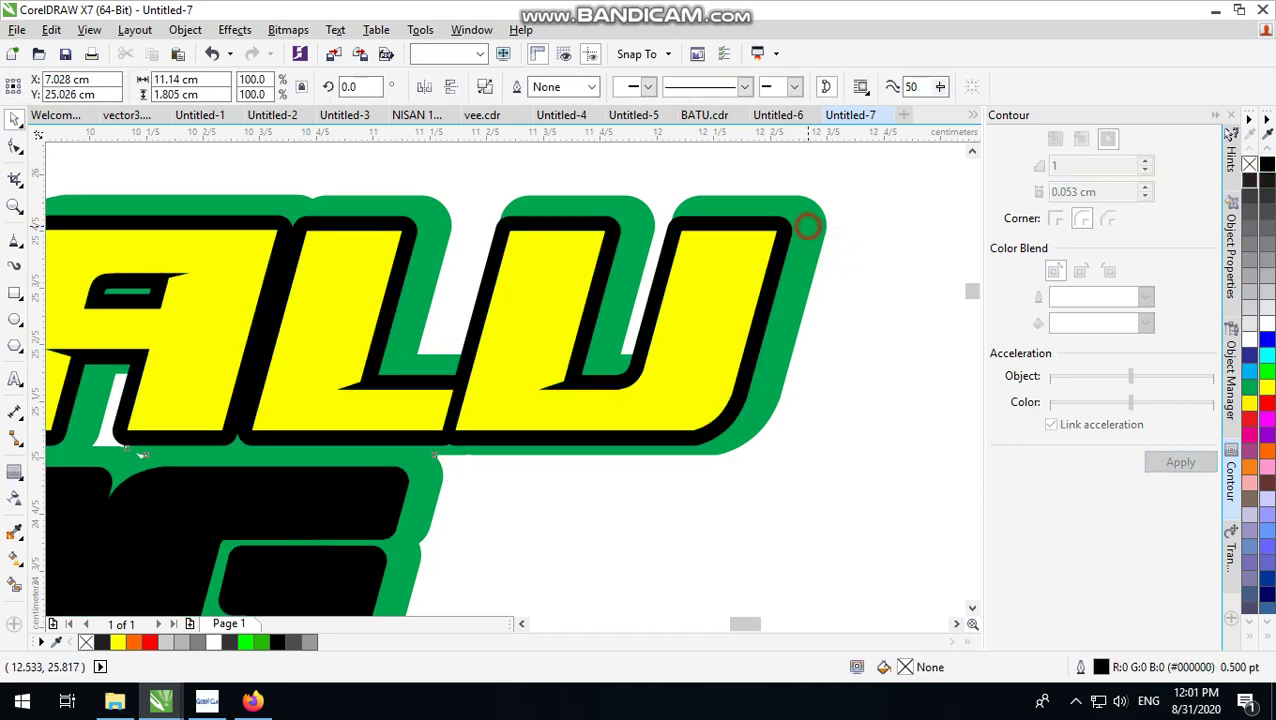
{"action": "left_click", "coordinate": [1268, 164]}
{"action": "left_click", "coordinate": [794, 442]}
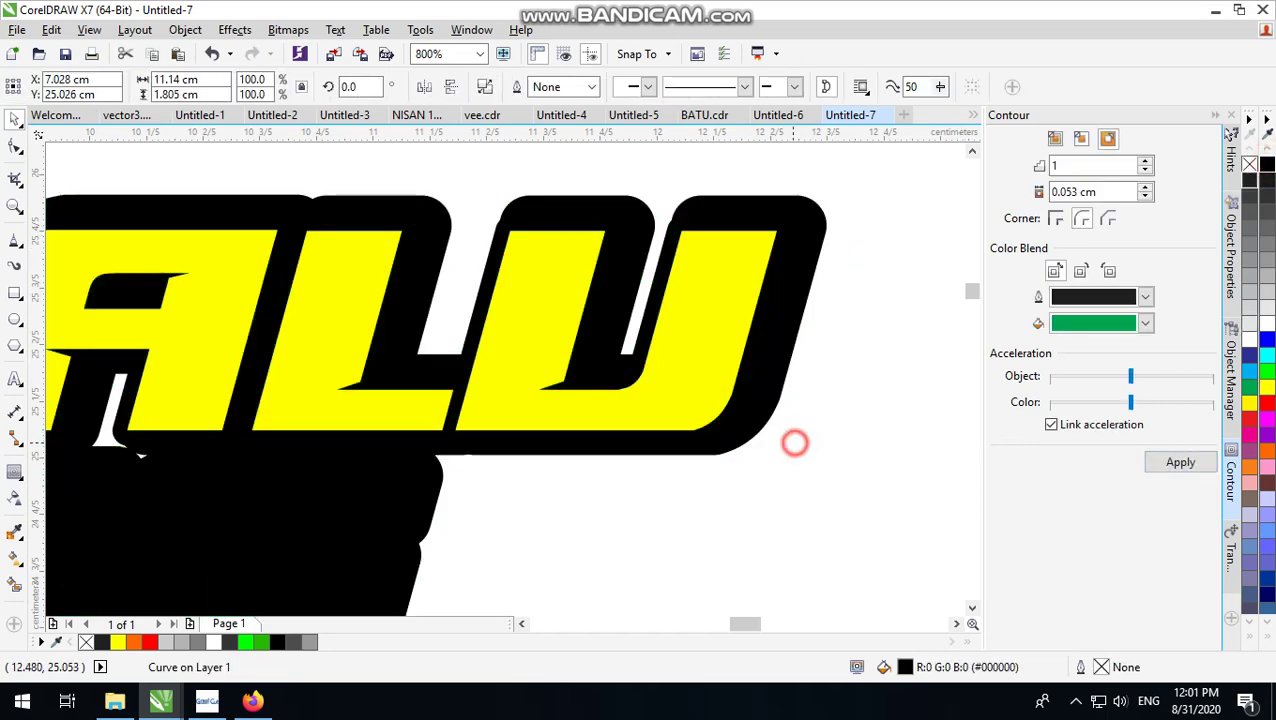
- Recolour the GAK PULANG text to red
{"action": "scroll", "coordinate": [607, 487], "scroll_direction": "down", "scroll_amount": 1}
{"action": "left_click", "coordinate": [416, 531]}
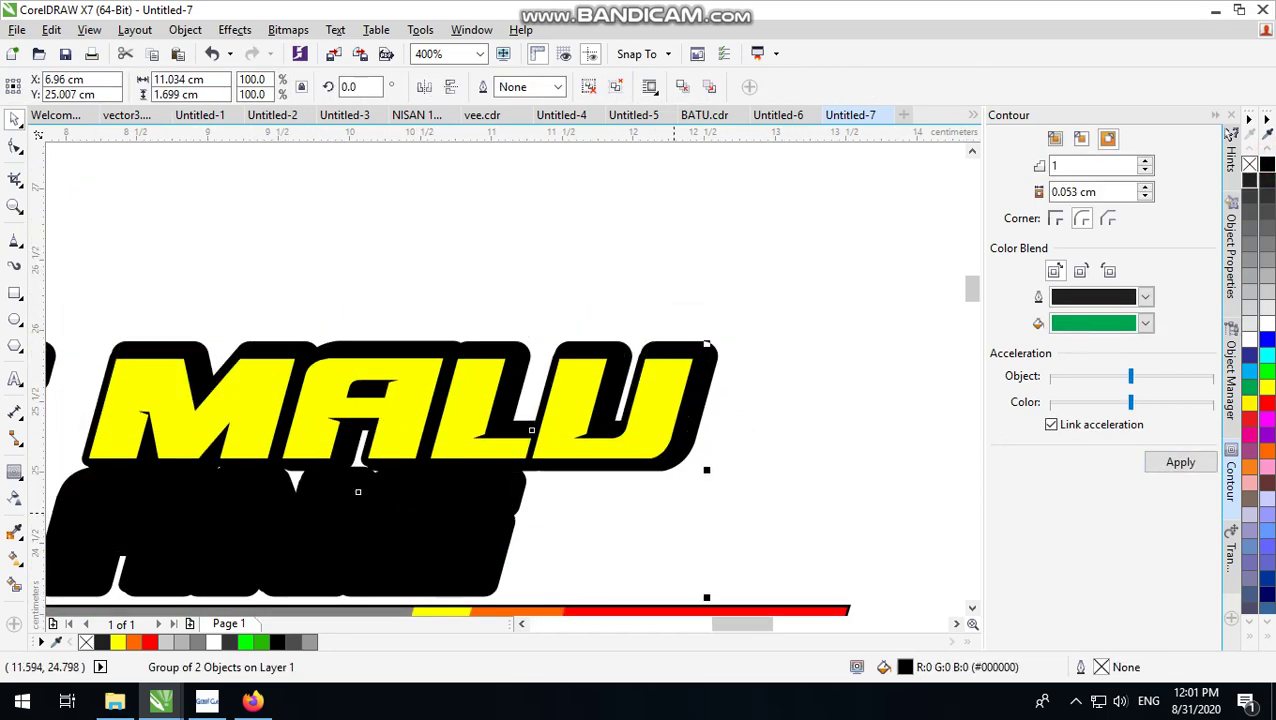
{"action": "left_click", "coordinate": [700, 508]}
{"action": "left_click", "coordinate": [487, 500]}
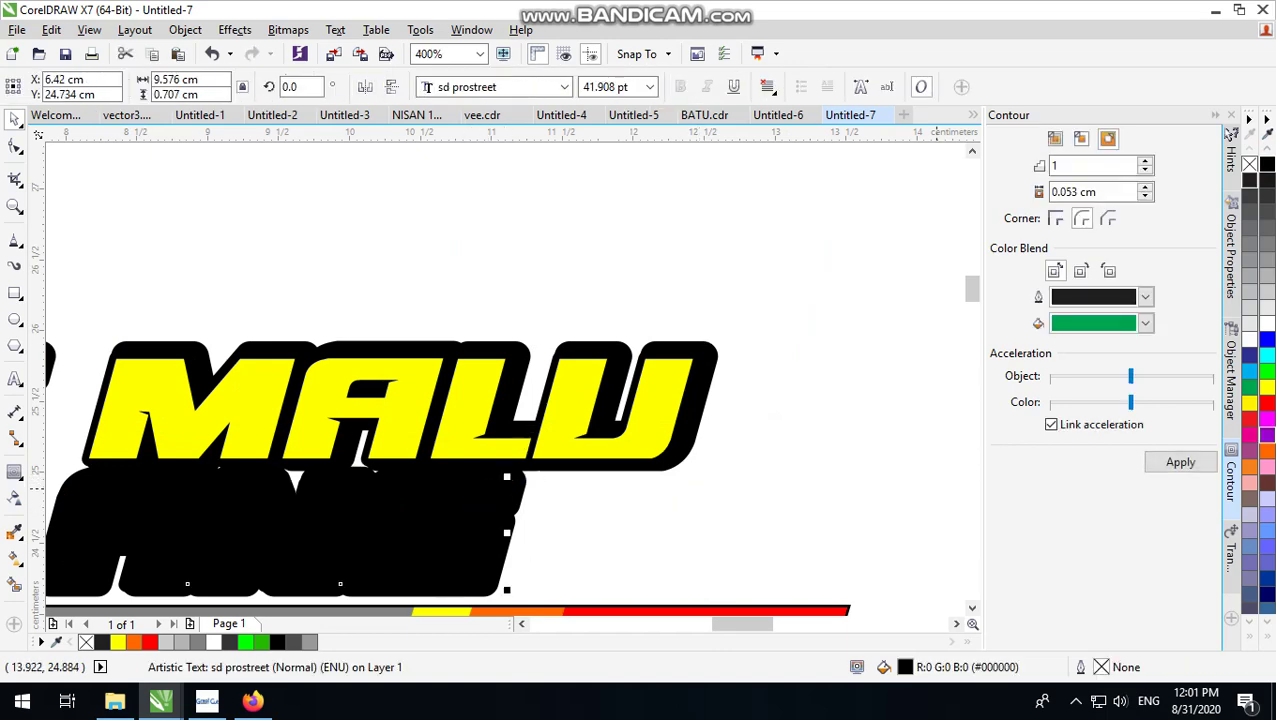
{"action": "left_click", "coordinate": [1249, 403]}
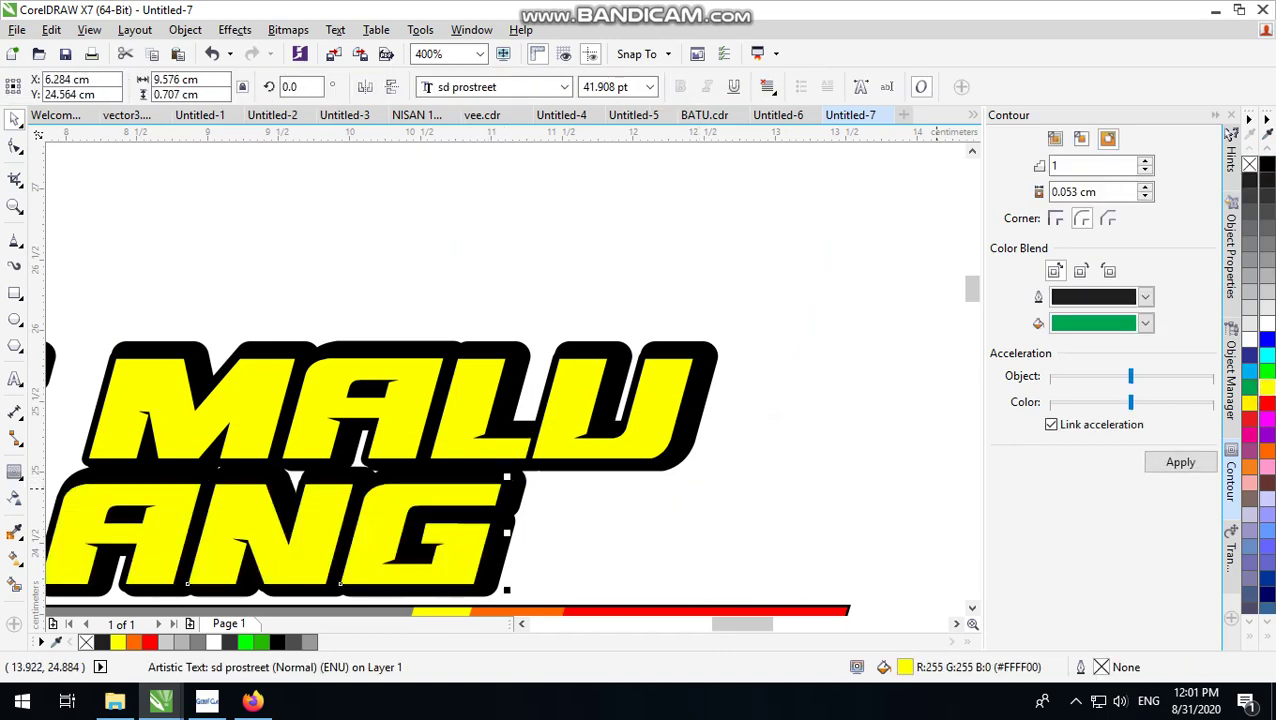
{"action": "left_click", "coordinate": [1267, 404]}
{"action": "scroll", "coordinate": [774, 348], "scroll_direction": "down", "scroll_amount": 2}
{"action": "left_click", "coordinate": [800, 325]}
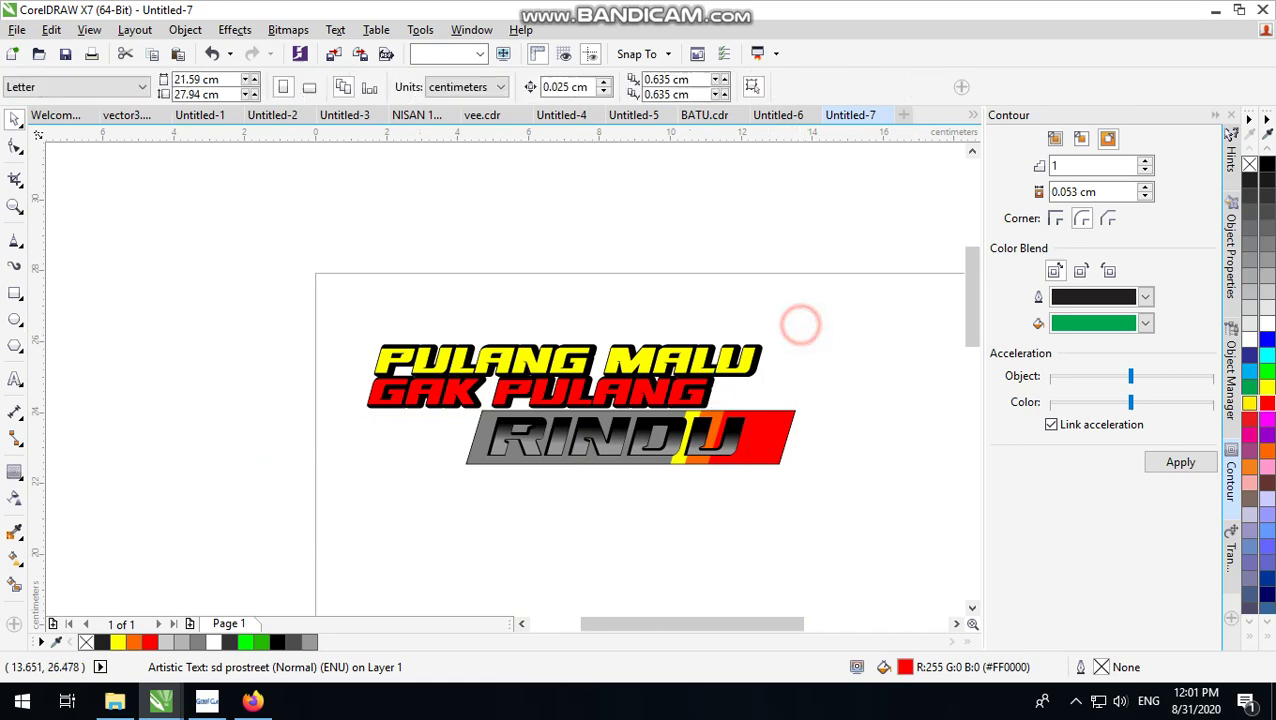
- Remove the thin black outline from the slanted striped frame around RINDU
{"action": "scroll", "coordinate": [600, 393], "scroll_direction": "up", "scroll_amount": 2}
{"action": "left_click", "coordinate": [632, 390]}
{"action": "scroll", "coordinate": [632, 390], "scroll_direction": "down", "scroll_amount": 1}
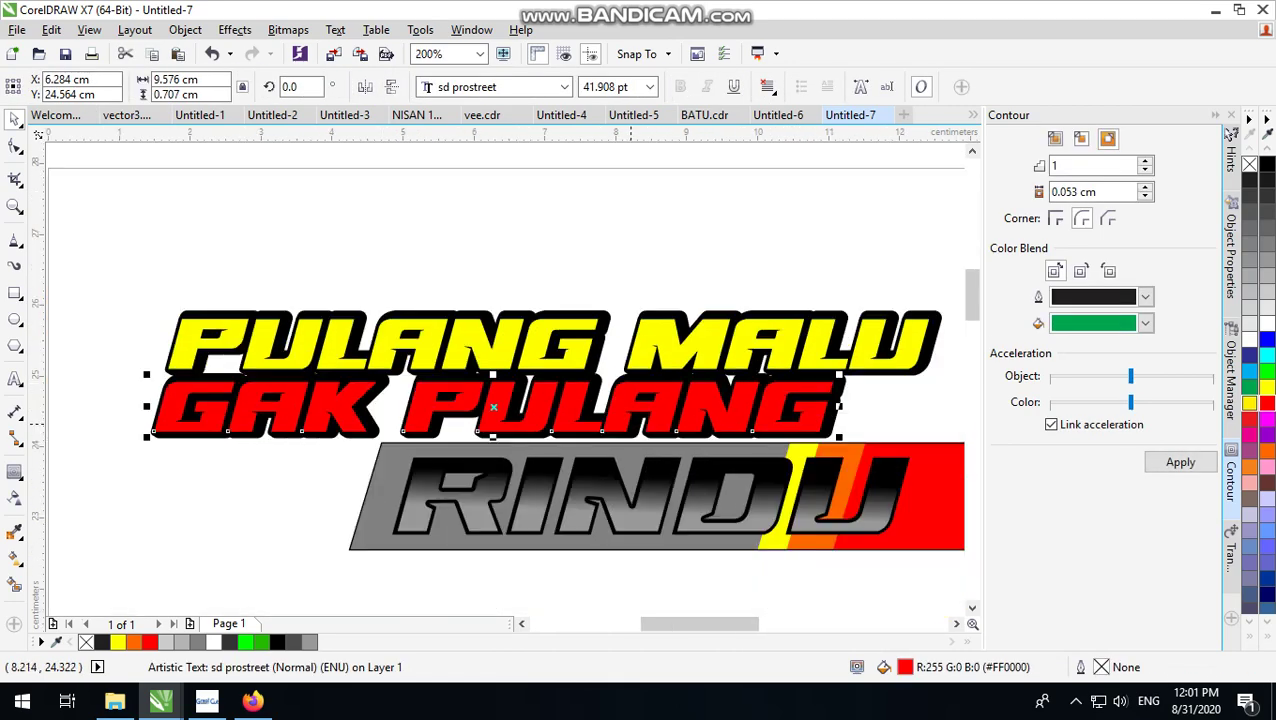
{"action": "scroll", "coordinate": [670, 250], "scroll_direction": "down", "scroll_amount": 1}
{"action": "scroll", "coordinate": [734, 247], "scroll_direction": "up", "scroll_amount": 1}
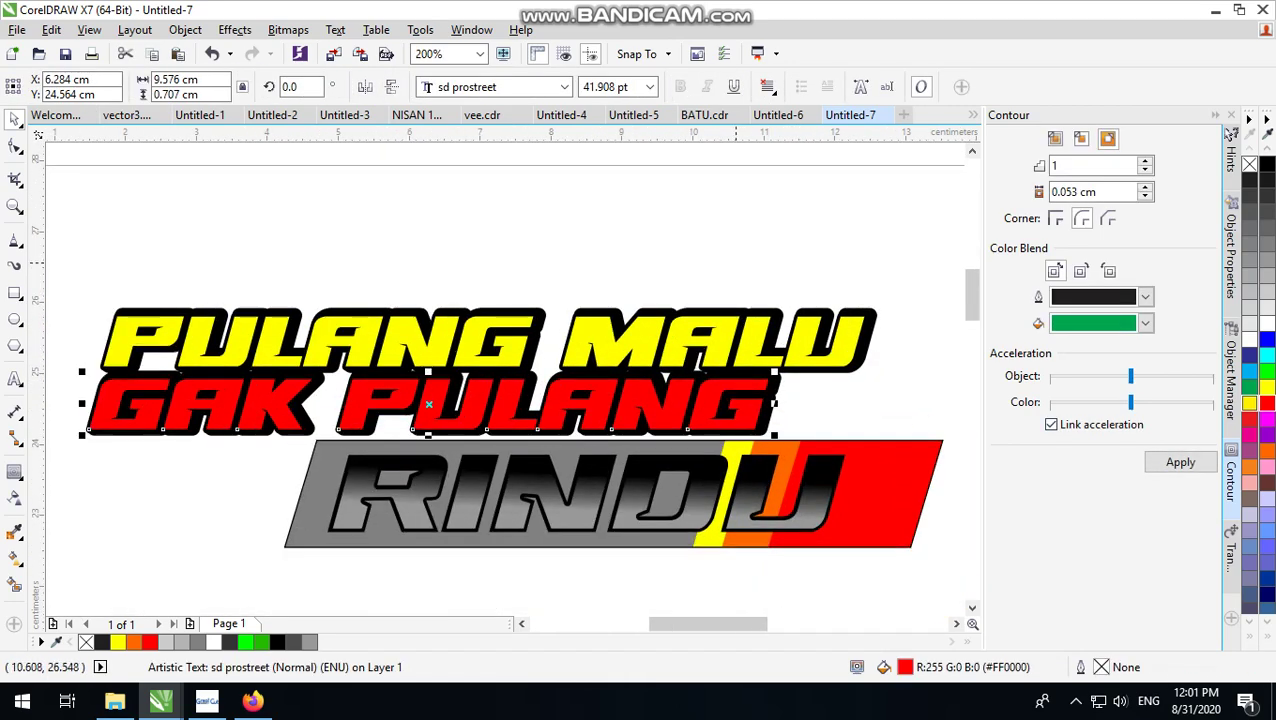
{"action": "left_click", "coordinate": [734, 247]}
{"action": "left_click", "coordinate": [921, 442]}
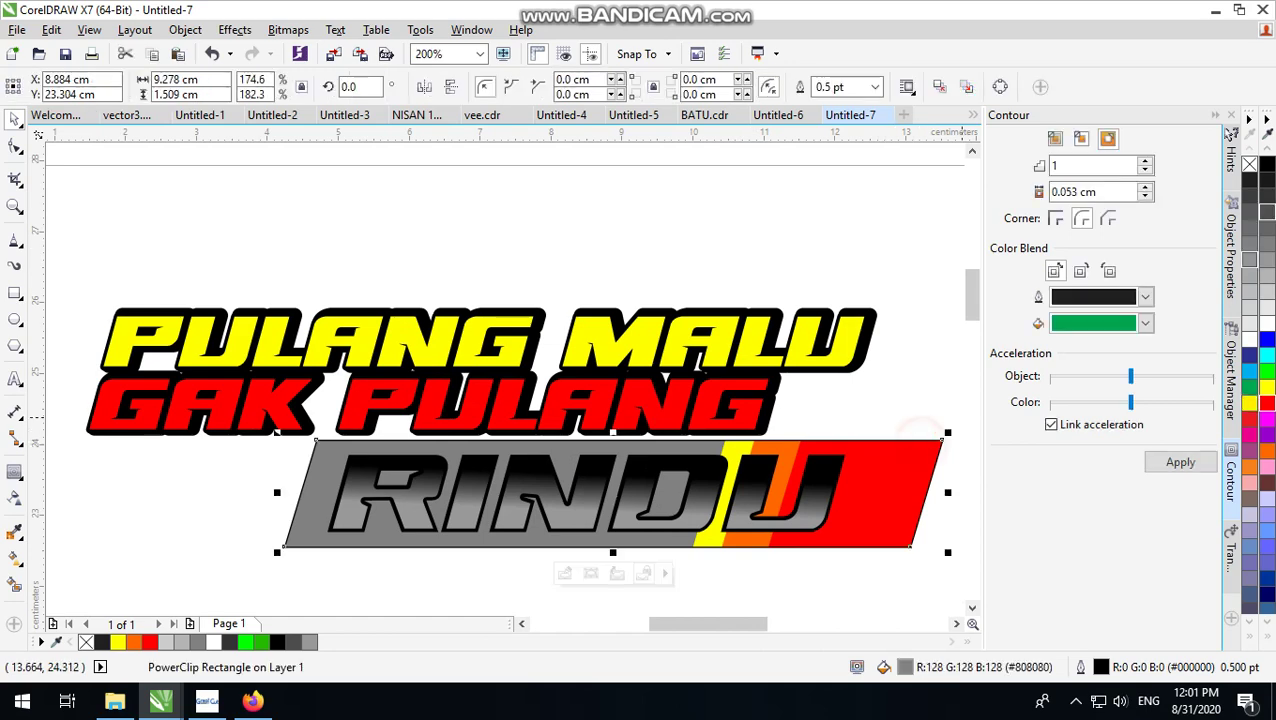
{"action": "left_click", "coordinate": [843, 228]}
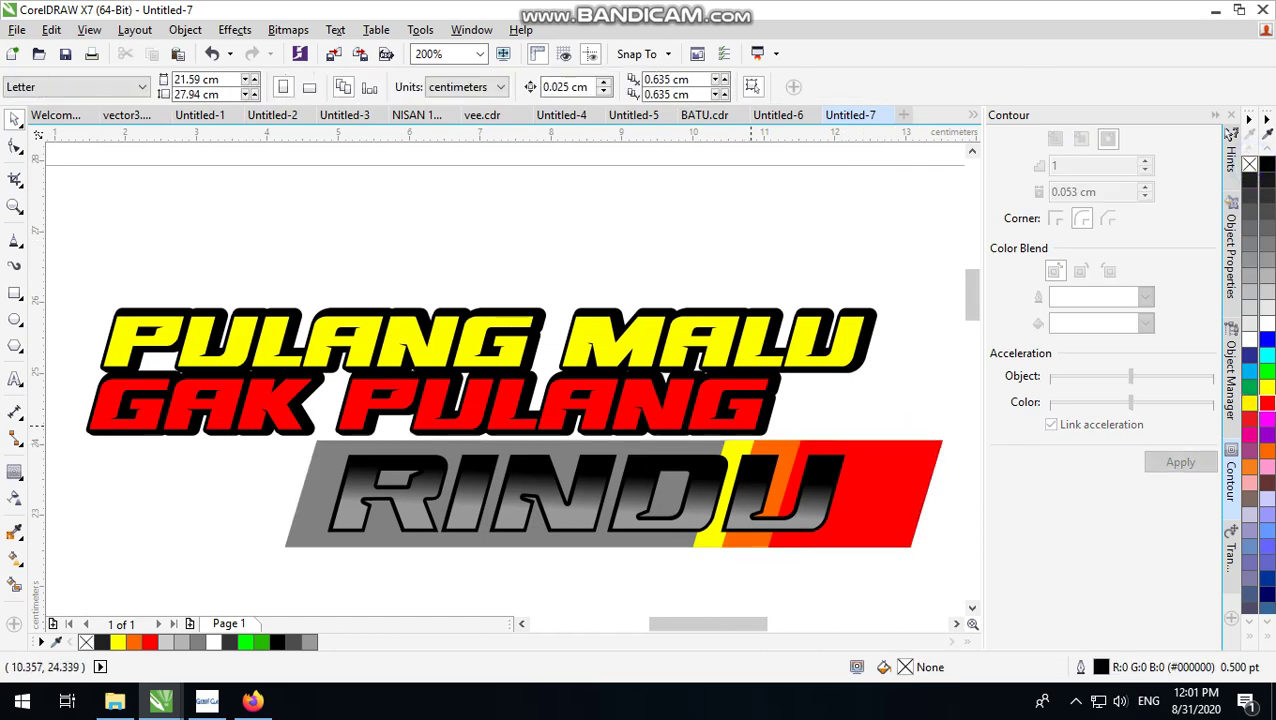
- Apply a one-step inside contour to the red GAK PULANG text with a 0.023 cm offset
{"action": "scroll", "coordinate": [700, 460], "scroll_direction": "up", "scroll_amount": 1}
{"action": "scroll", "coordinate": [650, 366], "scroll_direction": "down", "scroll_amount": 1}
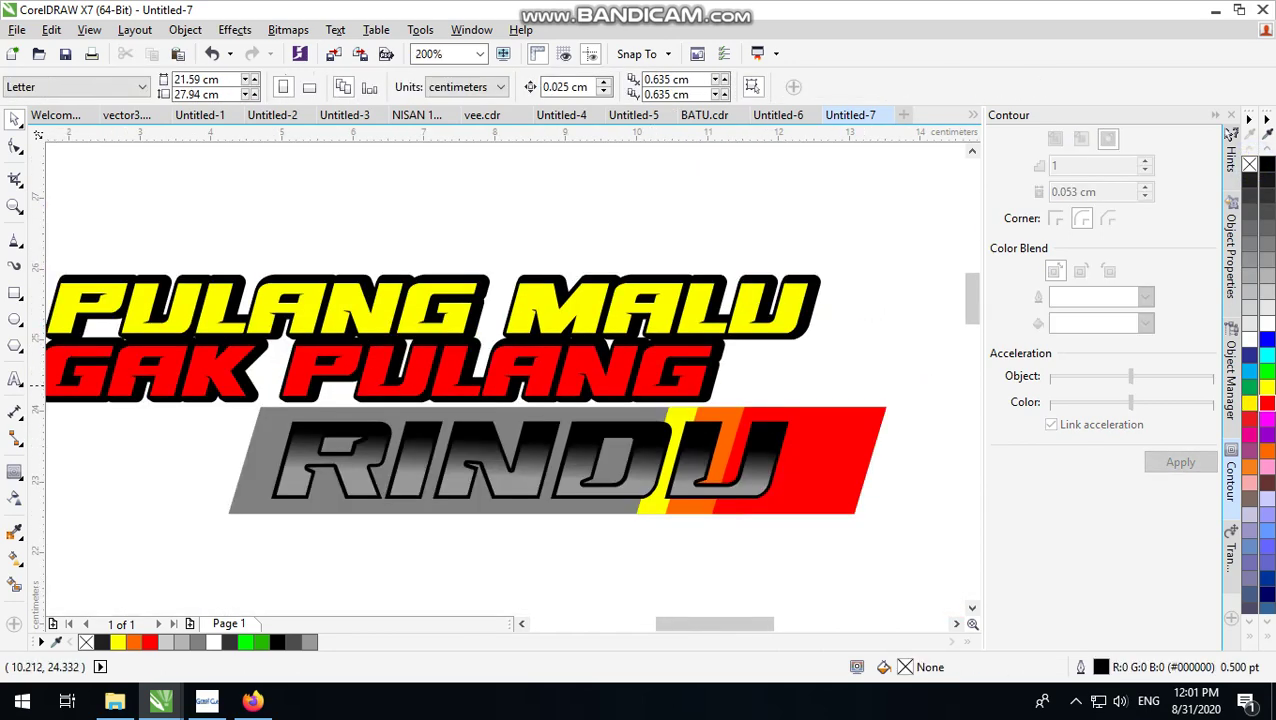
{"action": "left_click", "coordinate": [650, 390]}
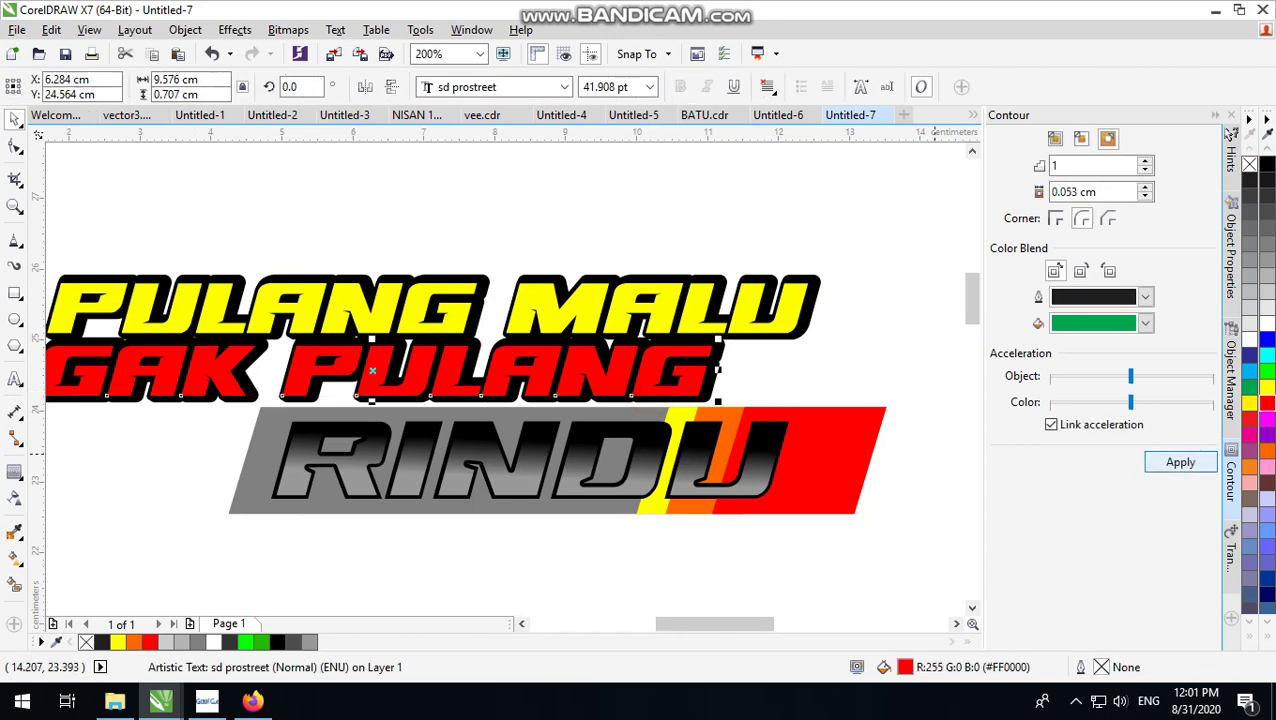
{"action": "left_click", "coordinate": [1081, 136]}
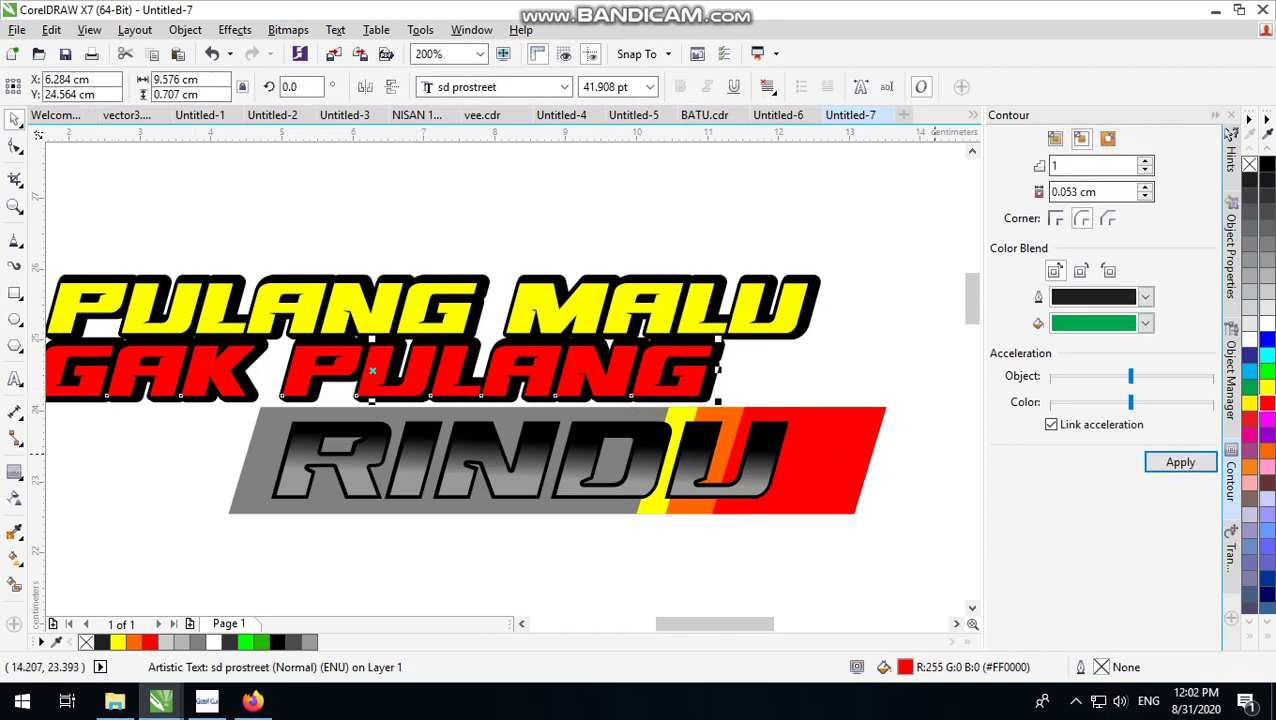
{"action": "left_click", "coordinate": [1160, 464]}
{"action": "scroll", "coordinate": [774, 391], "scroll_direction": "up", "scroll_amount": 2}
{"action": "scroll", "coordinate": [808, 385], "scroll_direction": "down", "scroll_amount": 2}
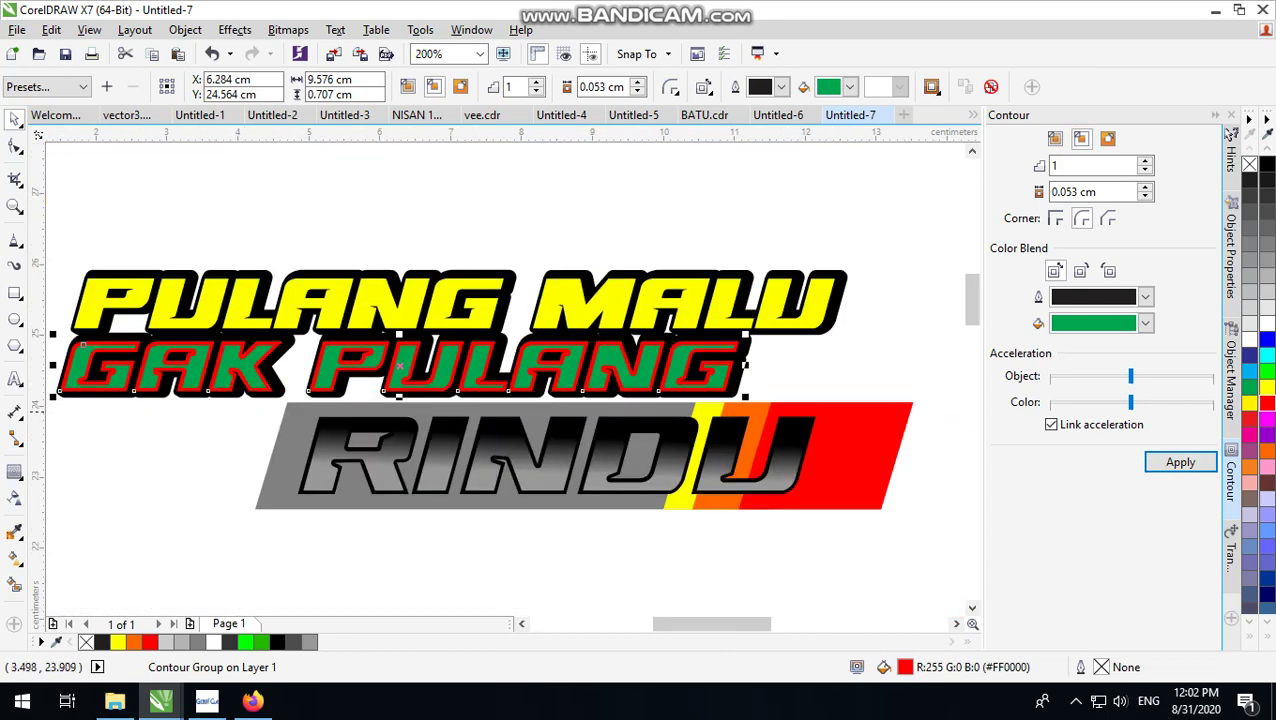
{"action": "scroll", "coordinate": [752, 350], "scroll_direction": "up", "scroll_amount": 3}
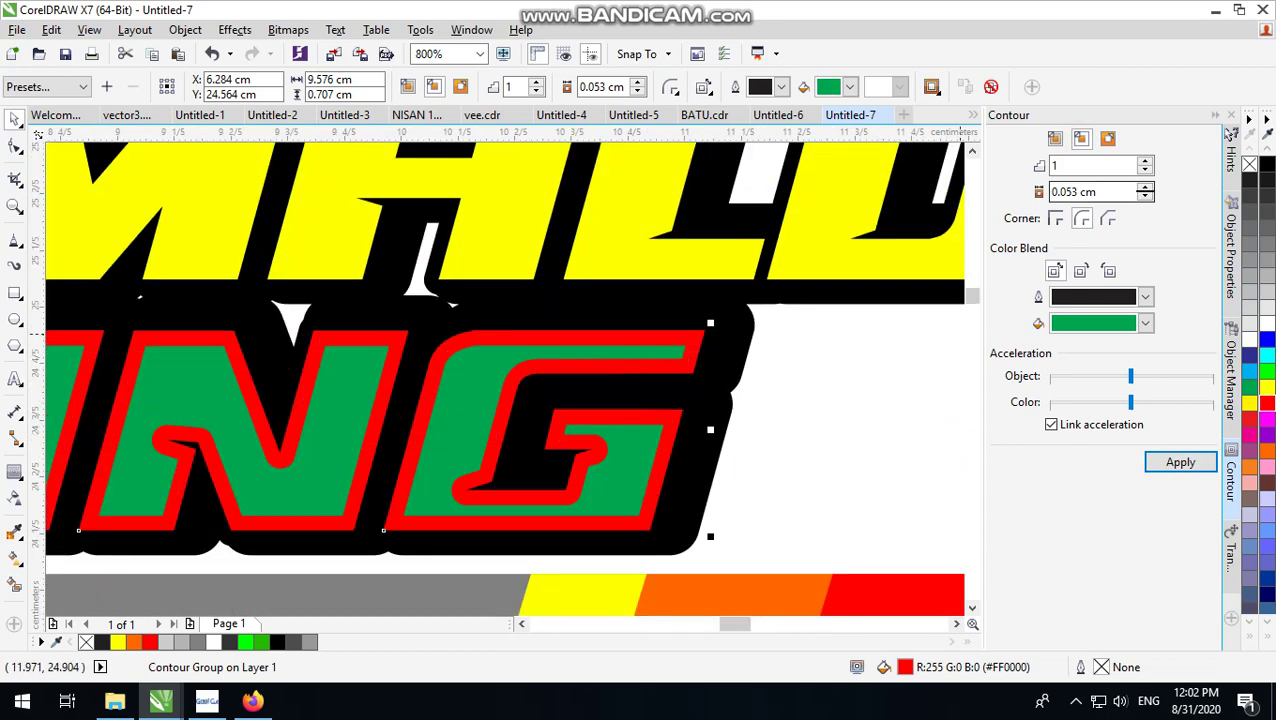
{"action": "left_click", "coordinate": [1067, 193]}
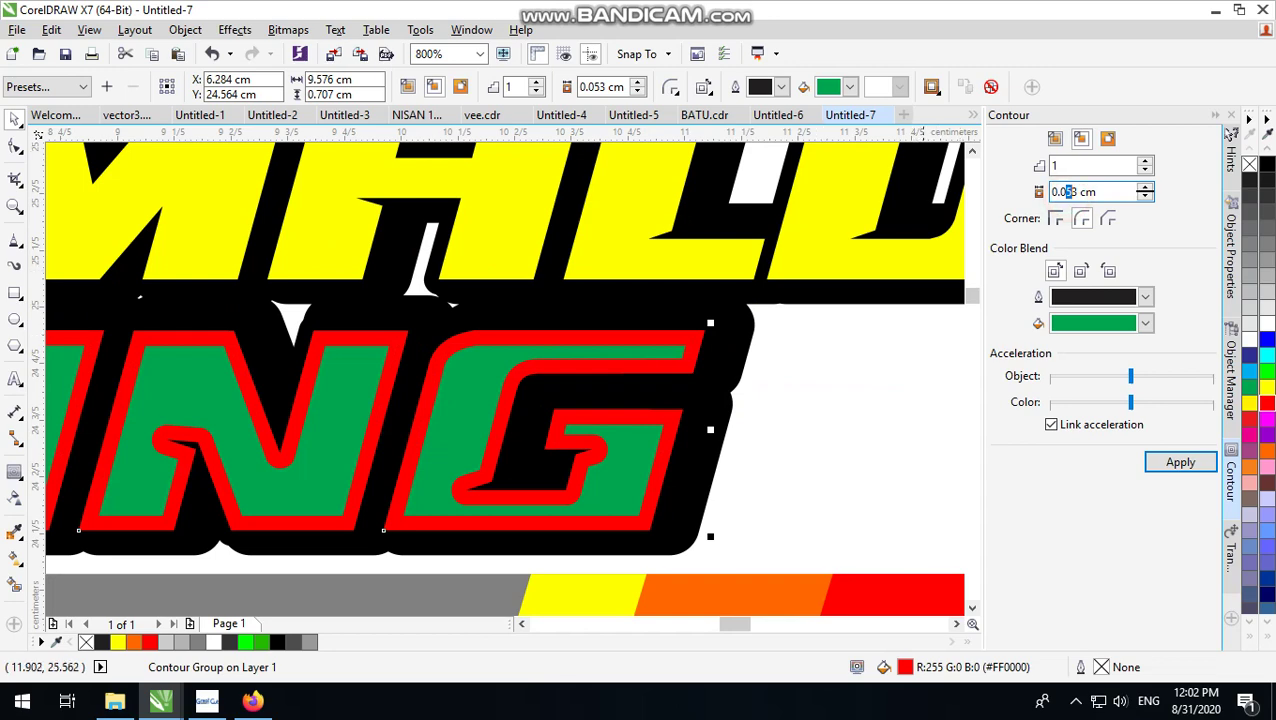
{"action": "key", "text": "Return"}
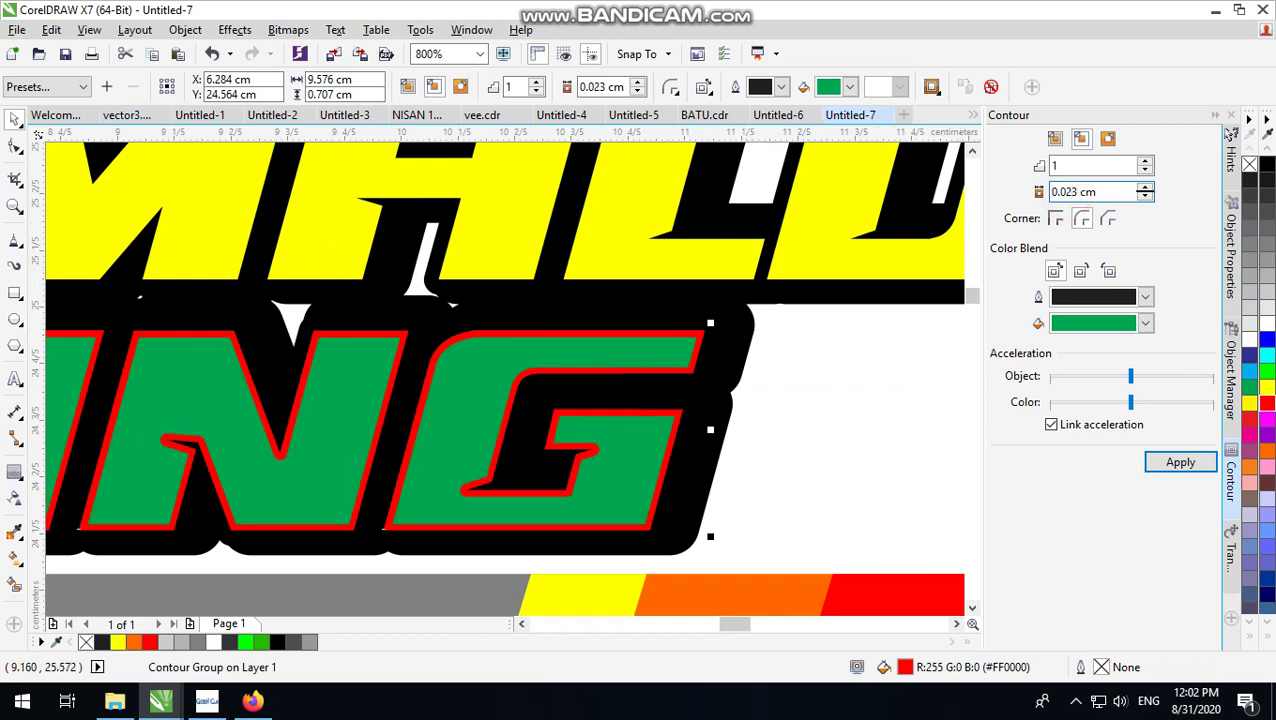
- Break apart the GAK PULANG contour group to separate the green inner shape from the red text
{"action": "left_click", "coordinate": [185, 29]}
{"action": "left_click", "coordinate": [296, 312]}
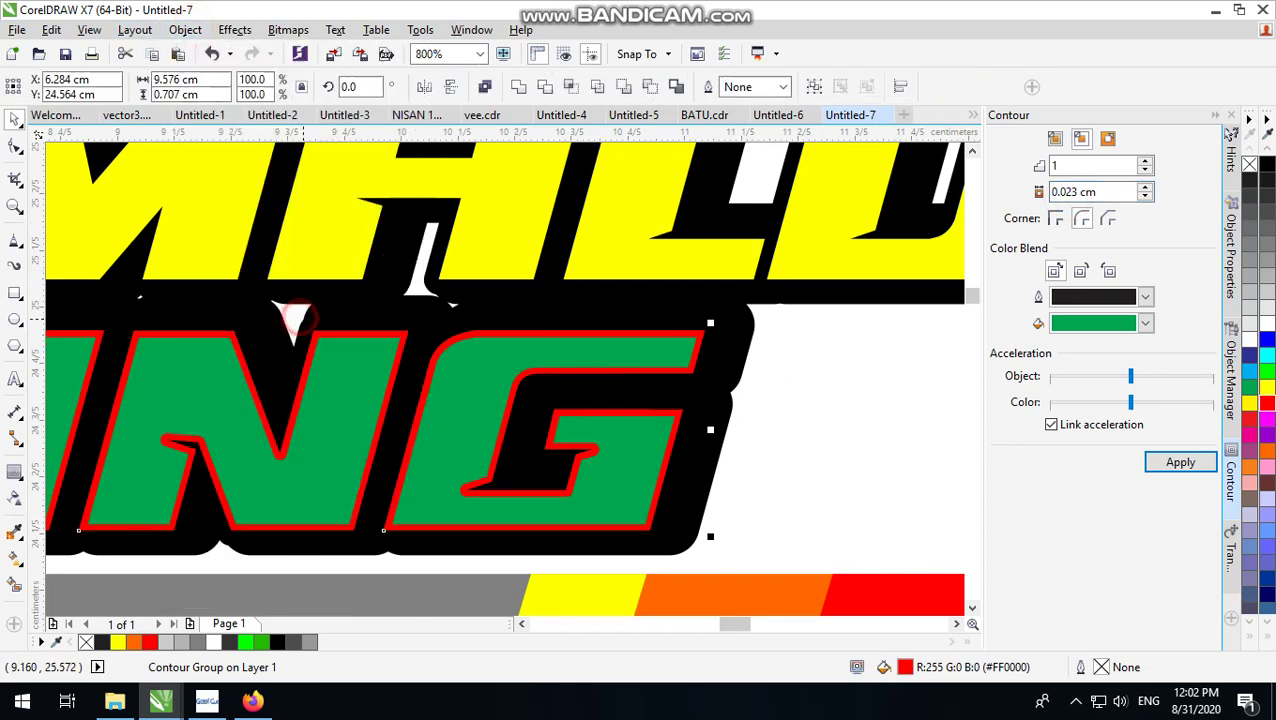
{"action": "left_click", "coordinate": [883, 430]}
- Place a slightly down-left copy of the green inner shape, trim the original with it, and delete the copy to leave thin highlights
{"action": "scroll", "coordinate": [709, 377], "scroll_direction": "up", "scroll_amount": 2}
{"action": "left_click", "coordinate": [652, 303]}
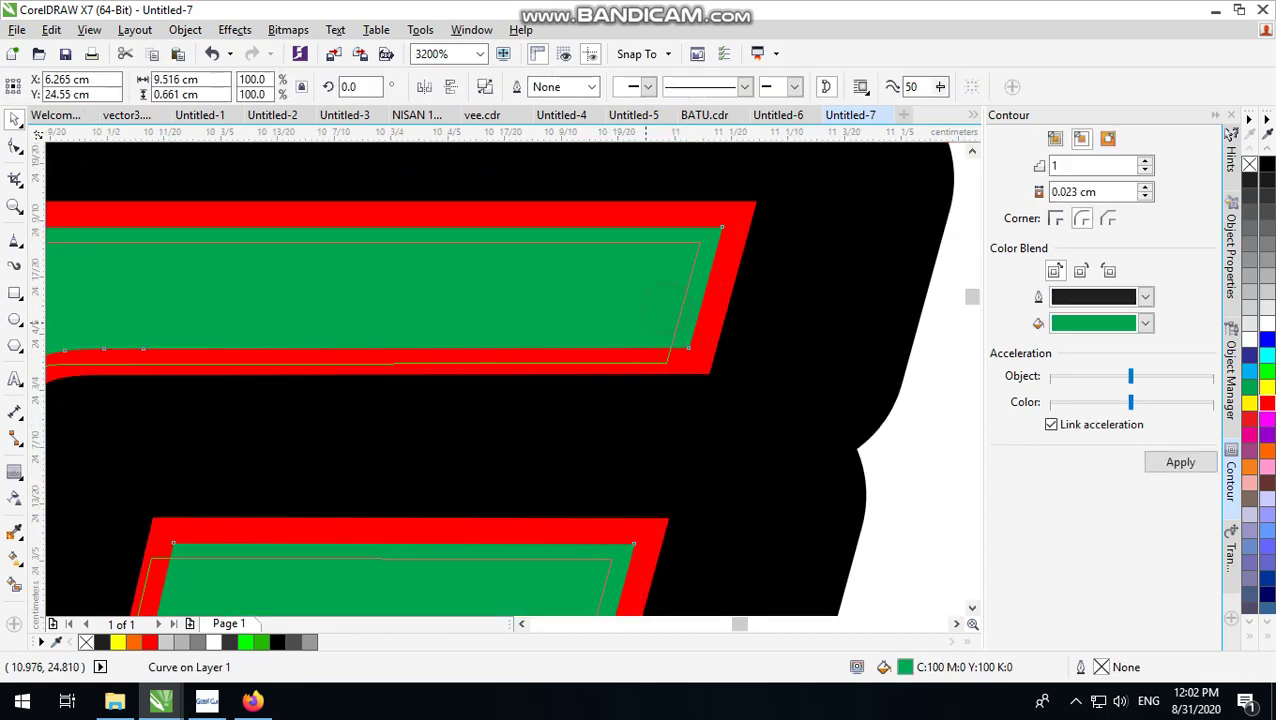
{"action": "left_click_drag", "start_coordinate": [646, 323], "coordinate": [640, 329]}
{"action": "right_click", "coordinate": [640, 329]}
{"action": "left_click", "coordinate": [728, 218], "text": "shift"}
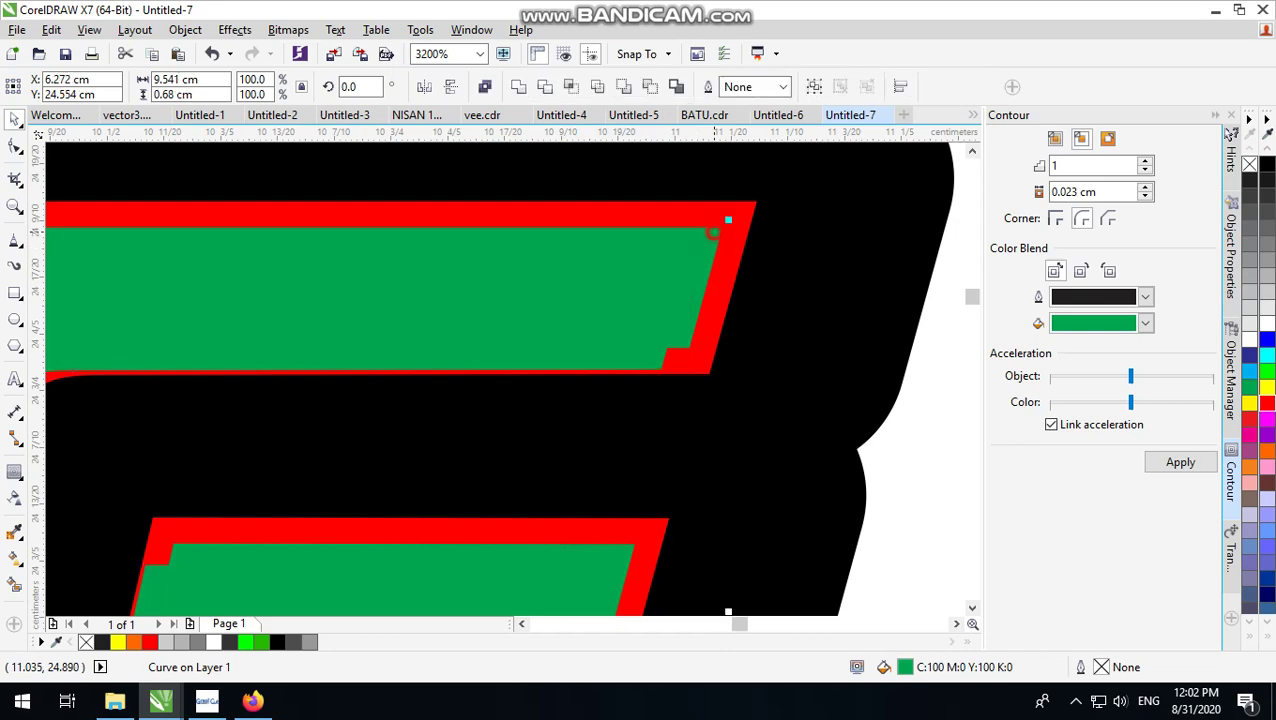
{"action": "left_click", "coordinate": [572, 333]}
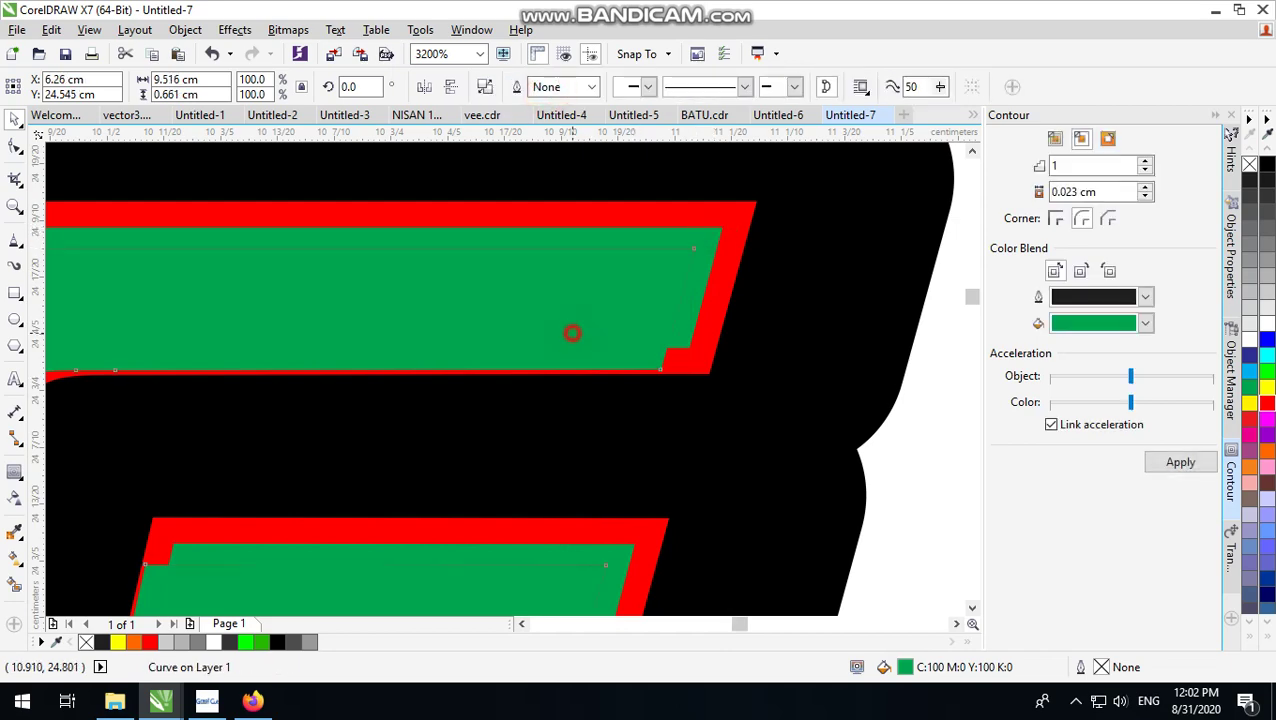
{"action": "key", "text": "Delete"}
{"action": "scroll", "coordinate": [558, 325], "scroll_direction": "down", "scroll_amount": 3}
{"action": "left_click", "coordinate": [798, 353]}
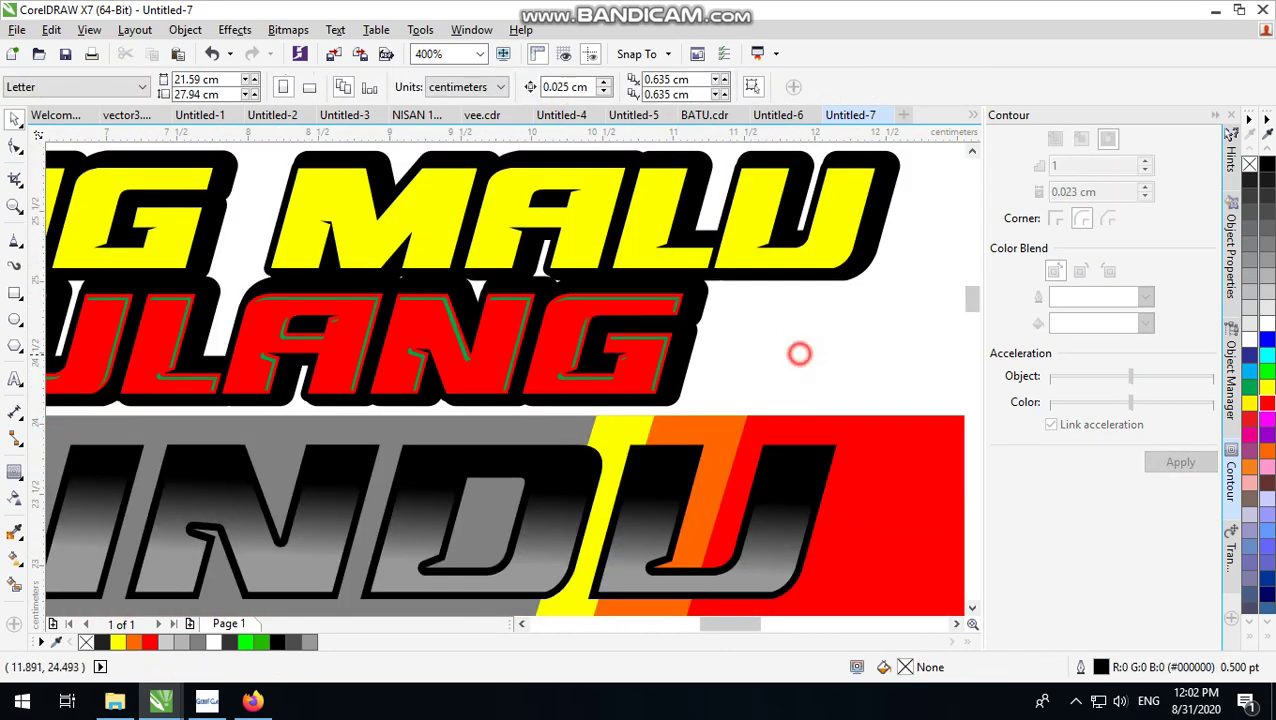
- Recolour the thin green highlights on GAK PULANG to yellow
{"action": "scroll", "coordinate": [662, 294], "scroll_direction": "up", "scroll_amount": 2}
{"action": "left_click", "coordinate": [736, 320]}
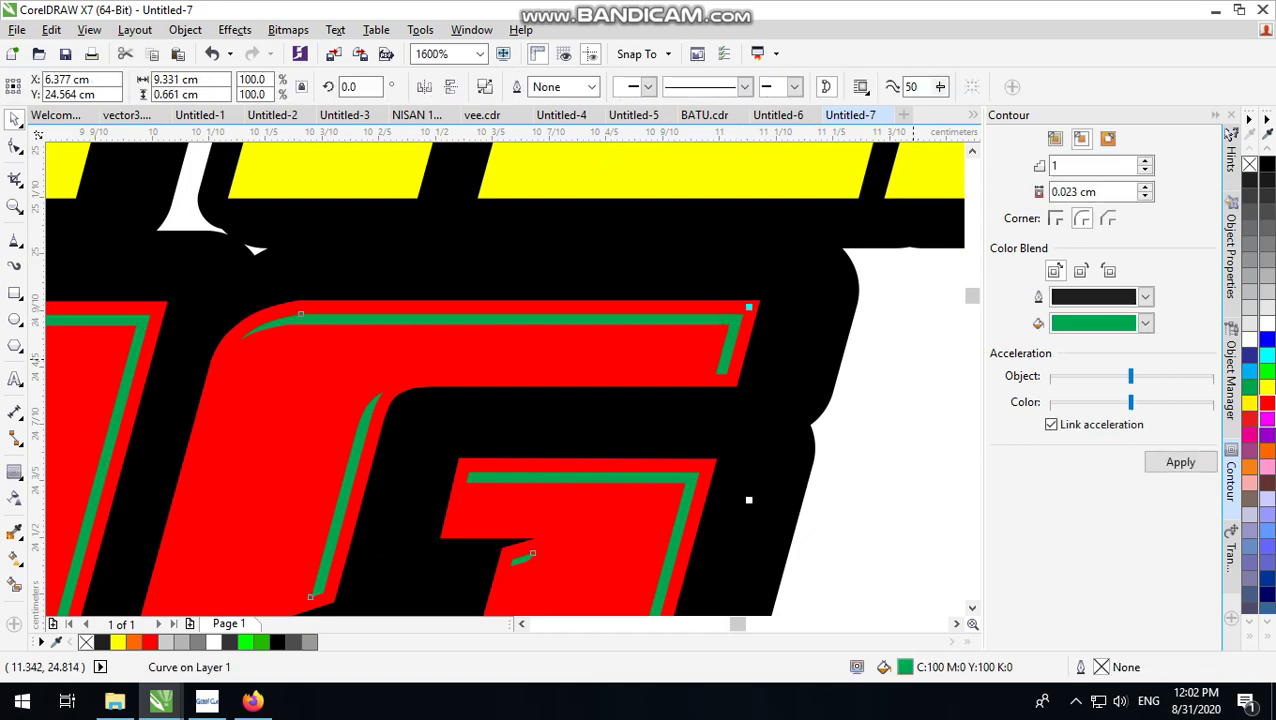
{"action": "scroll", "coordinate": [749, 499], "scroll_direction": "down", "scroll_amount": 4}
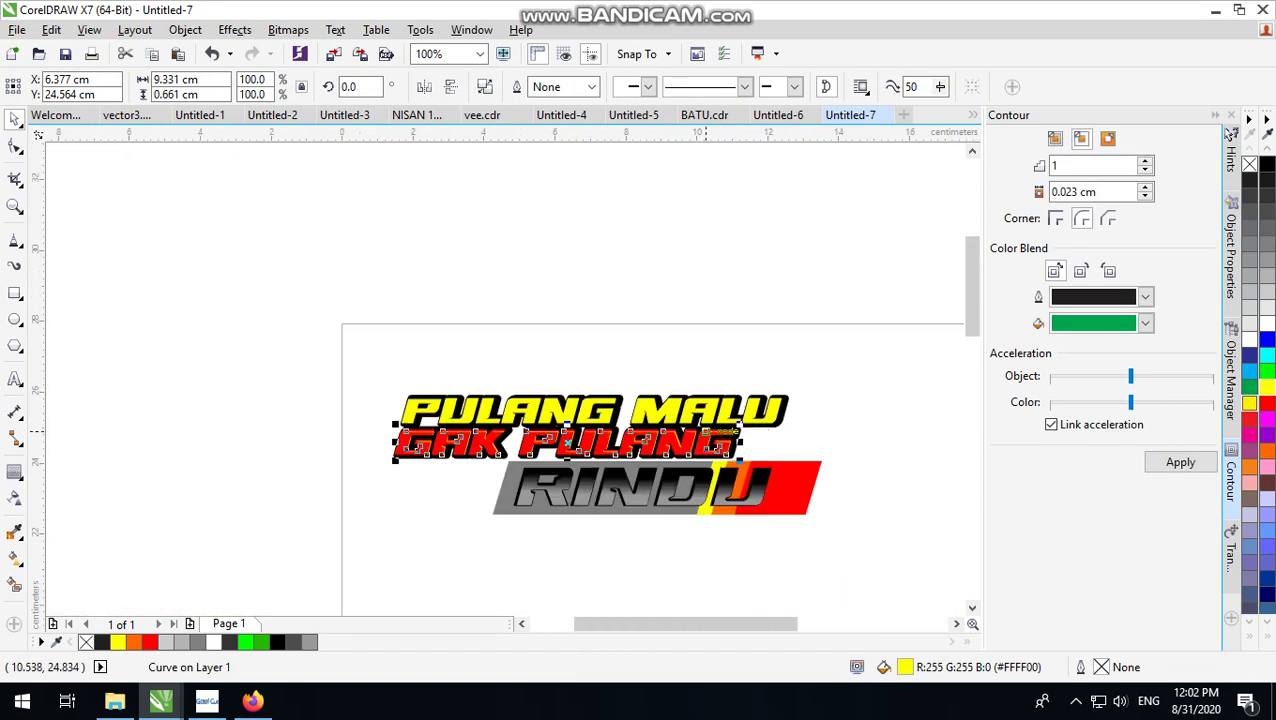
{"action": "left_click", "coordinate": [749, 345]}
{"action": "scroll", "coordinate": [695, 420], "scroll_direction": "up", "scroll_amount": 2}
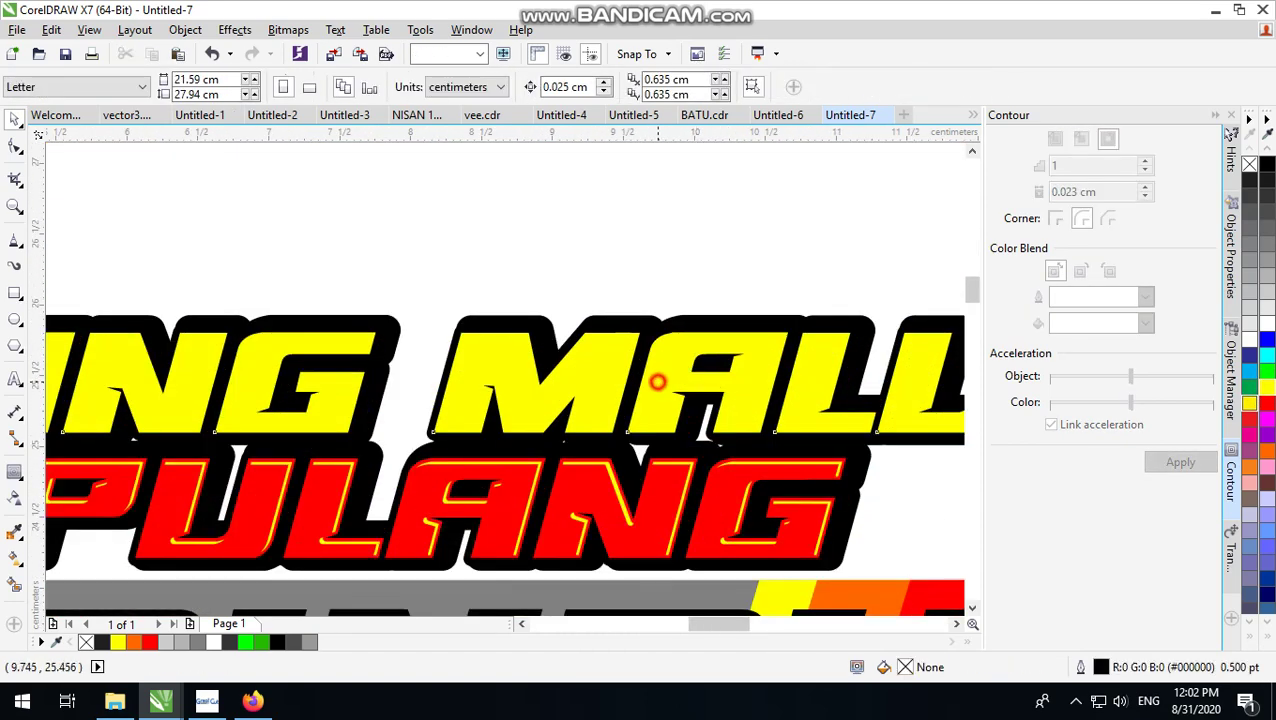
{"action": "left_click", "coordinate": [657, 381]}
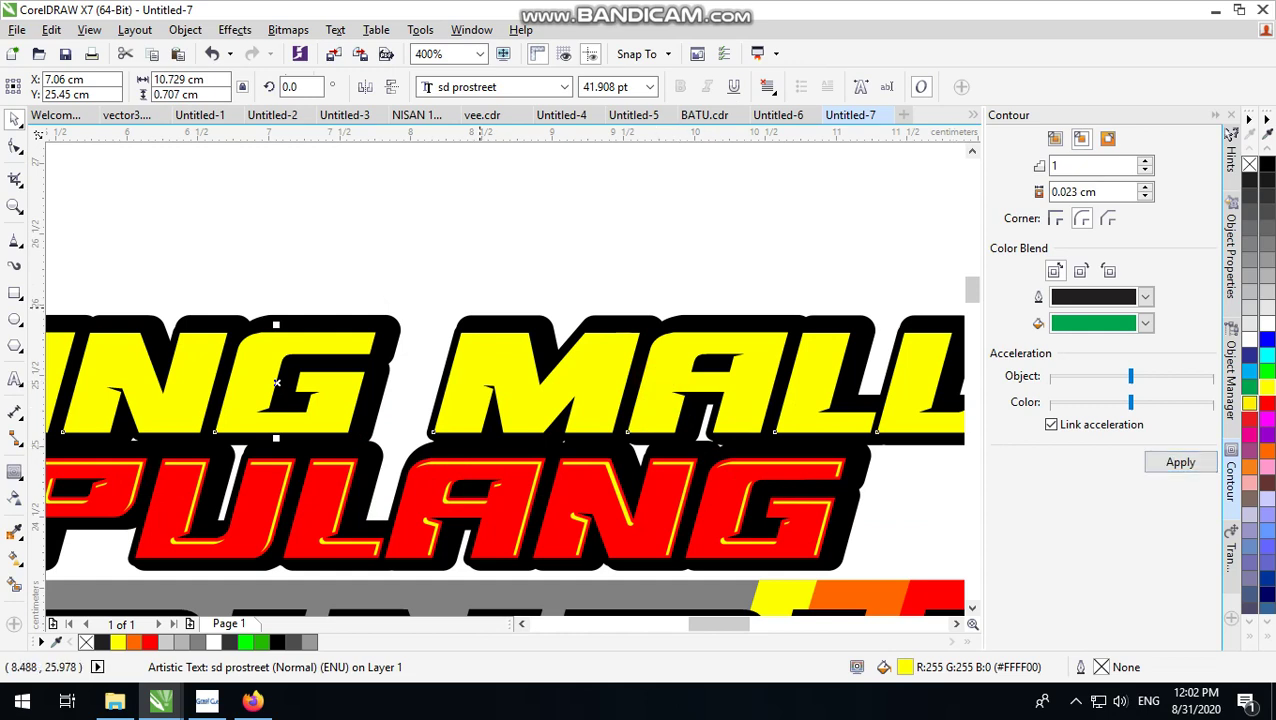
{"action": "scroll", "coordinate": [483, 319], "scroll_direction": "down", "scroll_amount": 1}
{"action": "scroll", "coordinate": [690, 344], "scroll_direction": "up", "scroll_amount": 2}
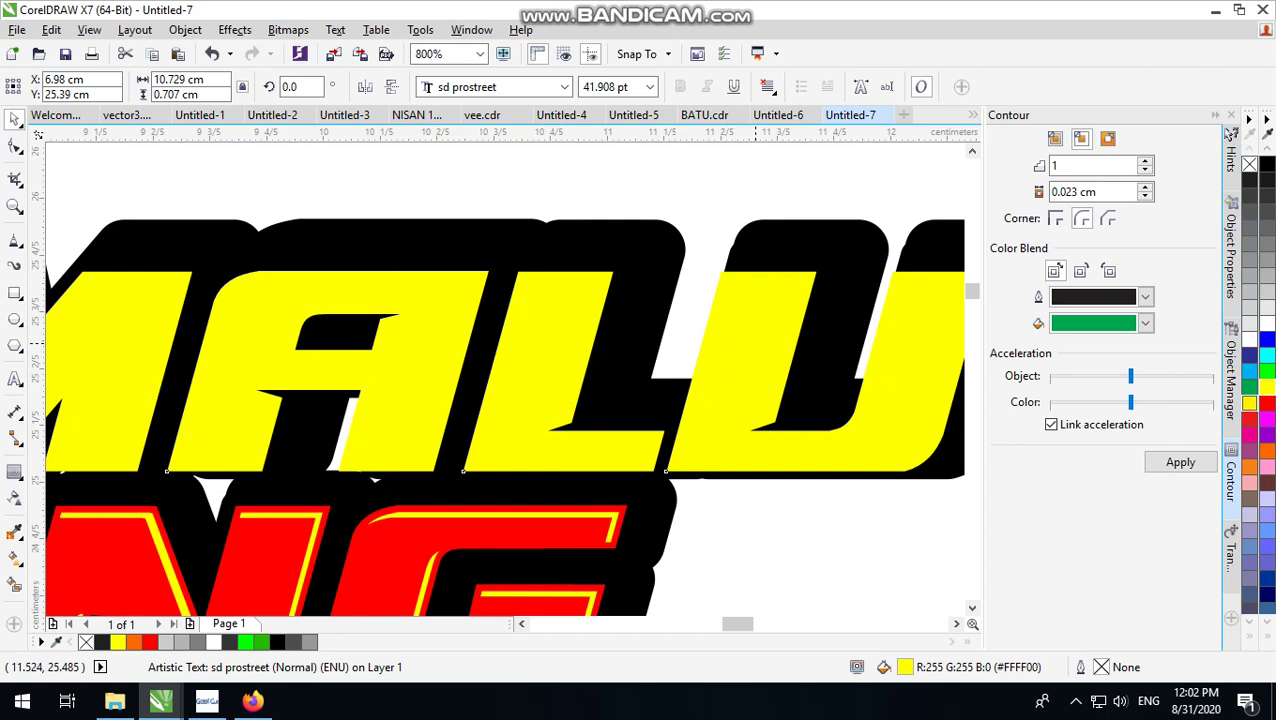
{"action": "key", "text": "ctrl+z"}
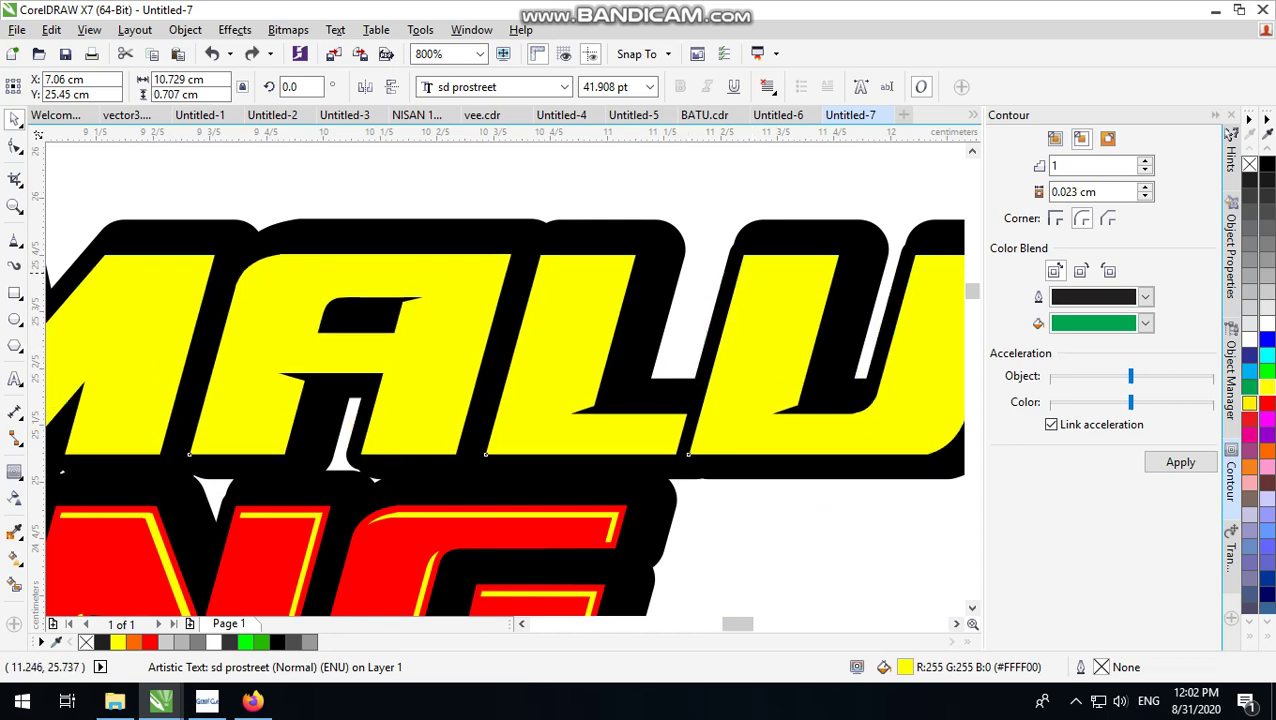
- Apply a one-step inside contour with a 0.023 cm offset and green fill to the yellow PULANG MALU text
{"action": "scroll", "coordinate": [674, 282], "scroll_direction": "down", "scroll_amount": 1}
{"action": "left_click", "coordinate": [723, 211]}
{"action": "scroll", "coordinate": [762, 300], "scroll_direction": "up", "scroll_amount": 1}
{"action": "left_click", "coordinate": [697, 300]}
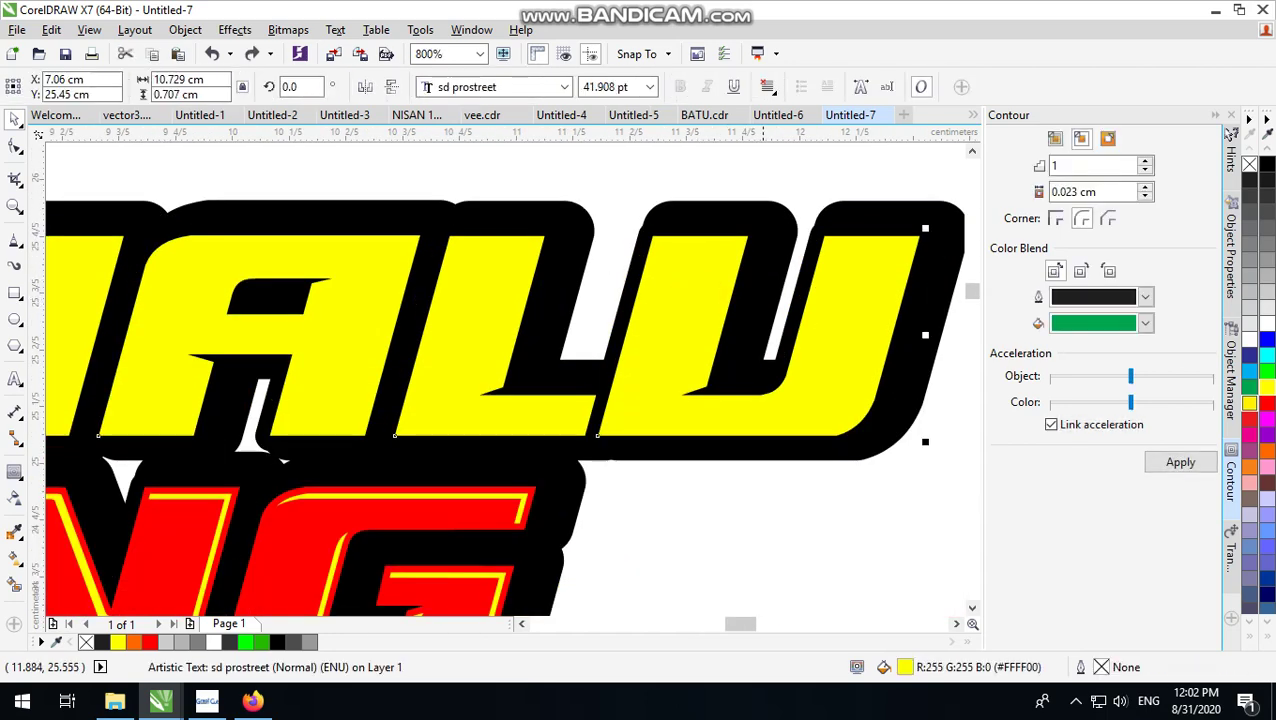
{"action": "scroll", "coordinate": [697, 299], "scroll_direction": "down", "scroll_amount": 2}
{"action": "scroll", "coordinate": [772, 315], "scroll_direction": "up", "scroll_amount": 2}
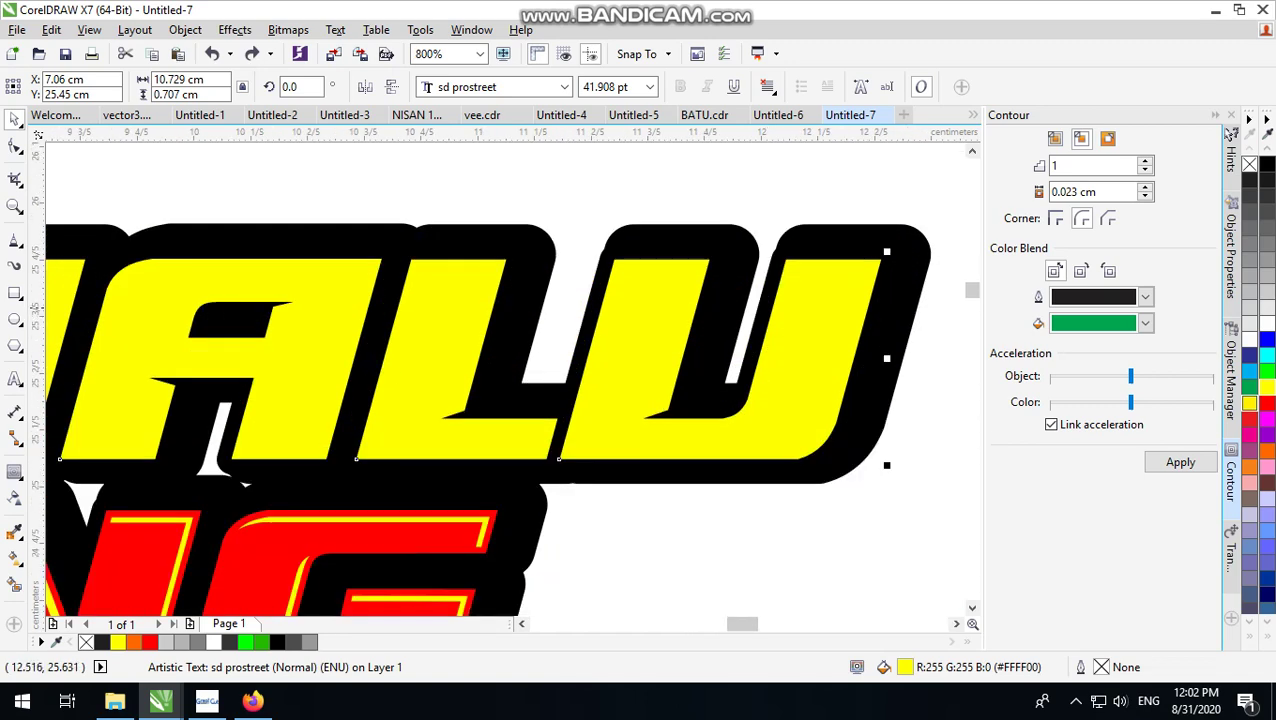
{"action": "left_click", "coordinate": [1180, 462]}
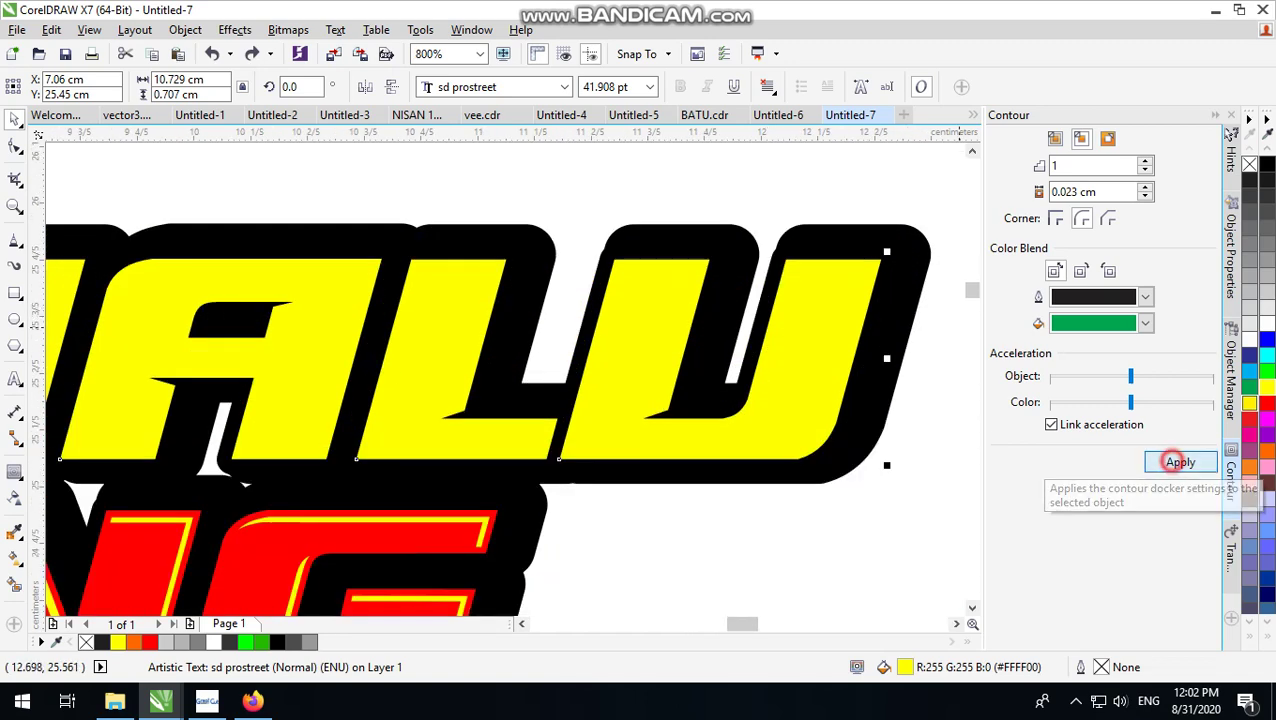
- Break apart the PULANG MALU contour group to separate the green inner shape from the yellow text
{"action": "scroll", "coordinate": [816, 376], "scroll_direction": "down", "scroll_amount": 2}
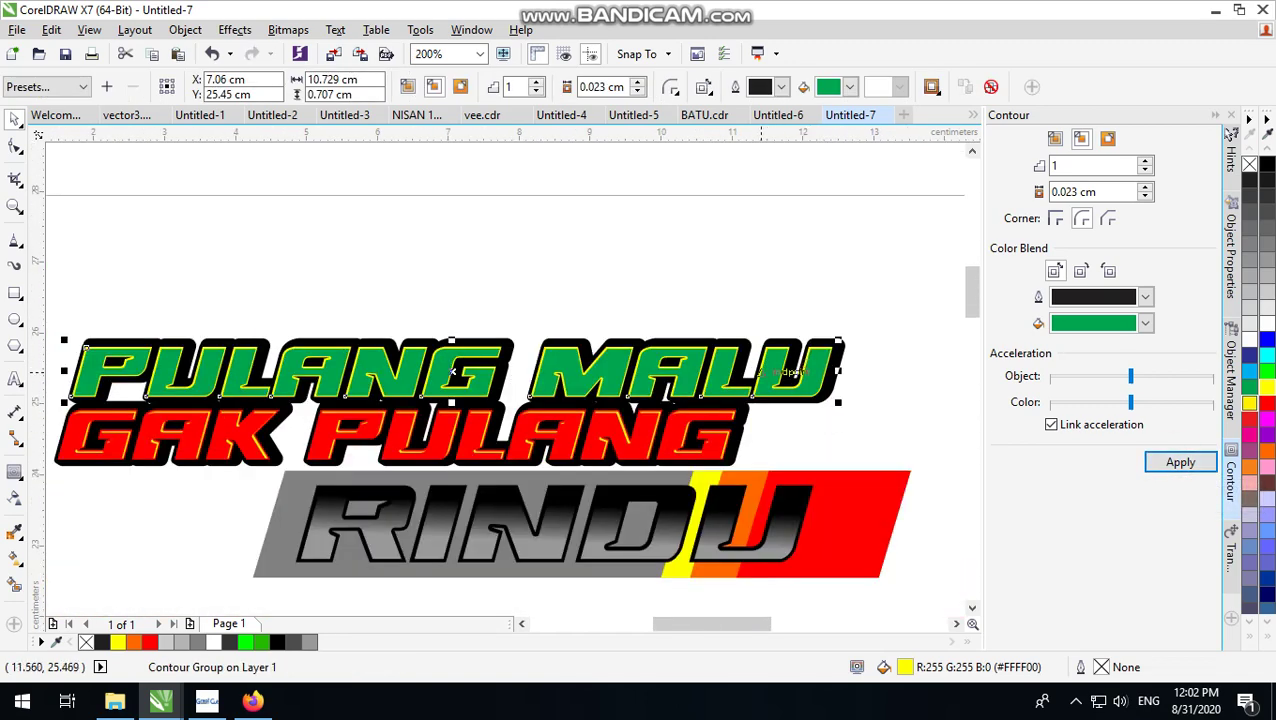
{"action": "left_click", "coordinate": [185, 29]}
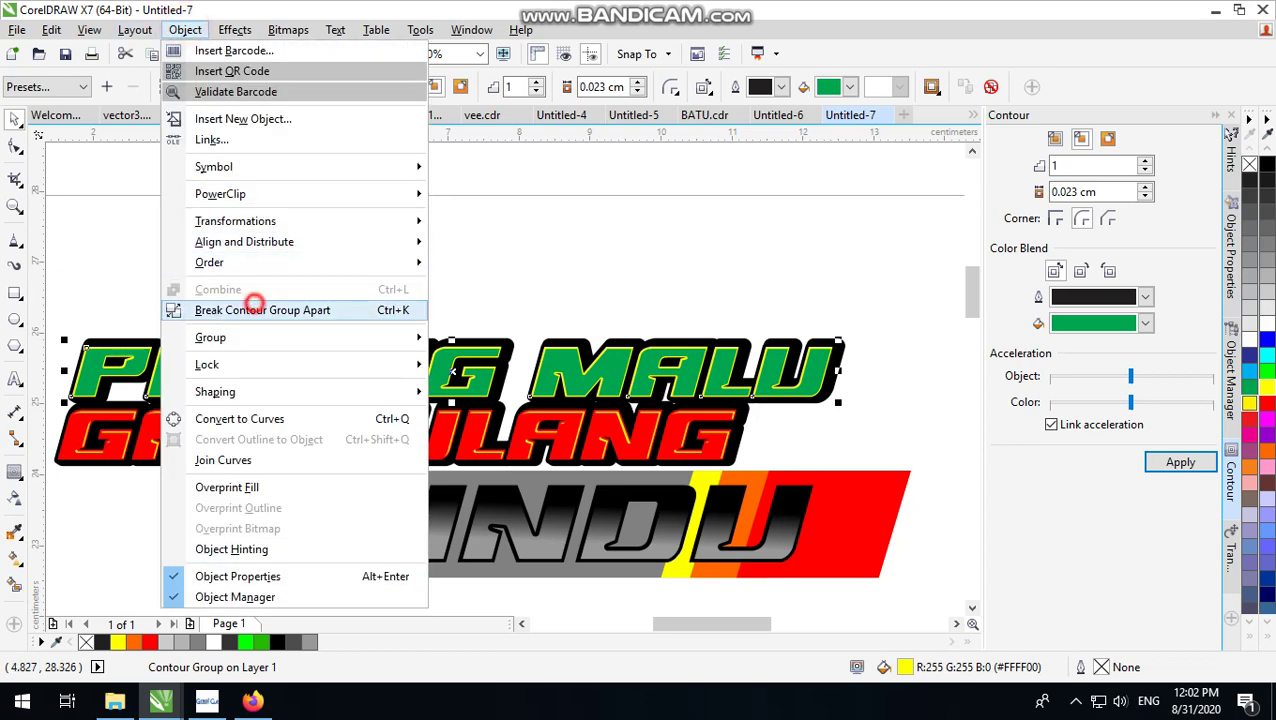
{"action": "left_click", "coordinate": [262, 310]}
{"action": "left_click", "coordinate": [595, 251]}
{"action": "scroll", "coordinate": [214, 300], "scroll_direction": "up", "scroll_amount": 2}
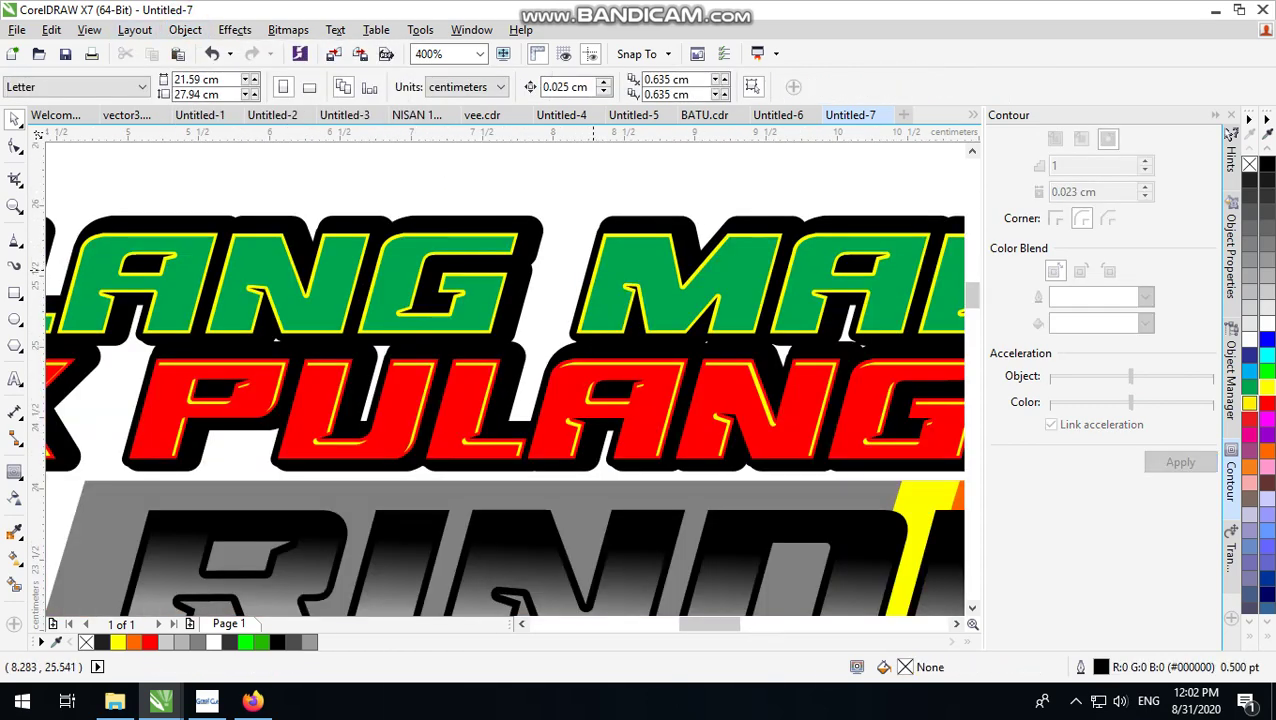
{"action": "scroll", "coordinate": [653, 271], "scroll_direction": "up", "scroll_amount": 1}
{"action": "left_click_drag", "start_coordinate": [652, 270], "coordinate": [661, 231]}
{"action": "key", "text": "ctrl+z"}
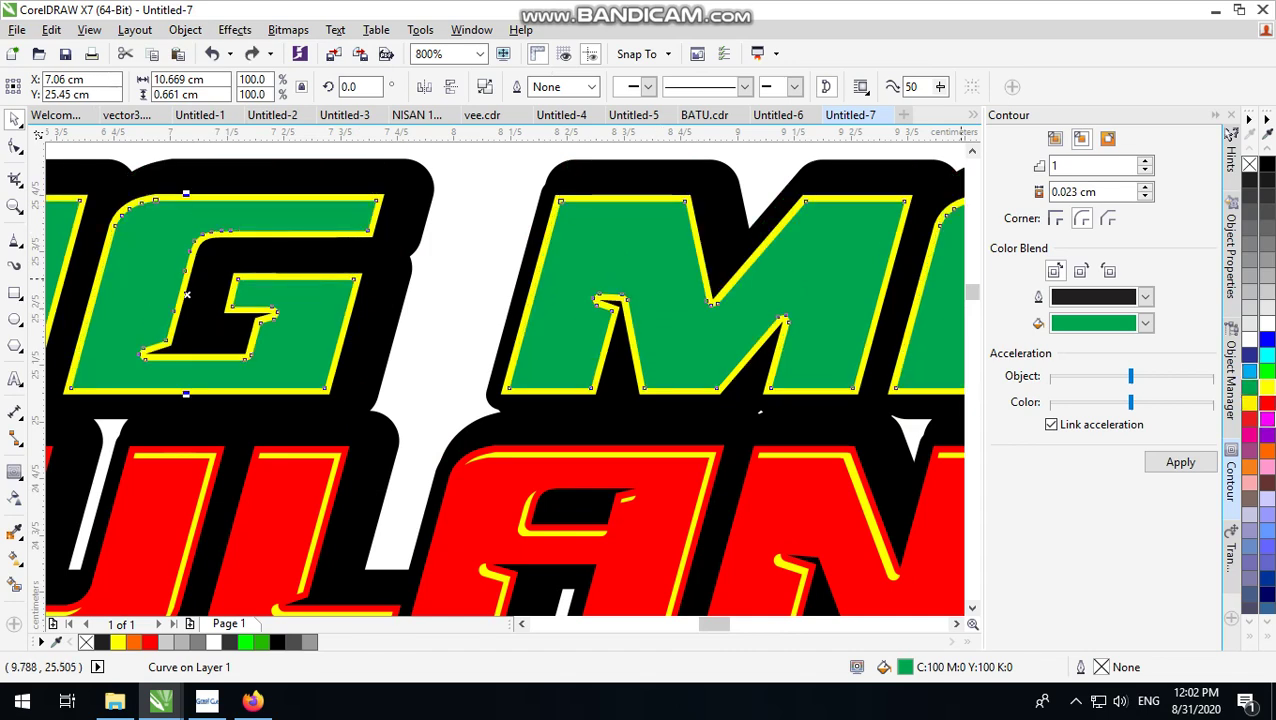
- Try magenta, yellow and bright green fills on the inner shape of PULANG MALU
{"action": "left_click", "coordinate": [1267, 419]}
{"action": "scroll", "coordinate": [698, 350], "scroll_direction": "down", "scroll_amount": 2}
{"action": "left_click", "coordinate": [737, 250]}
{"action": "scroll", "coordinate": [643, 336], "scroll_direction": "up", "scroll_amount": 1}
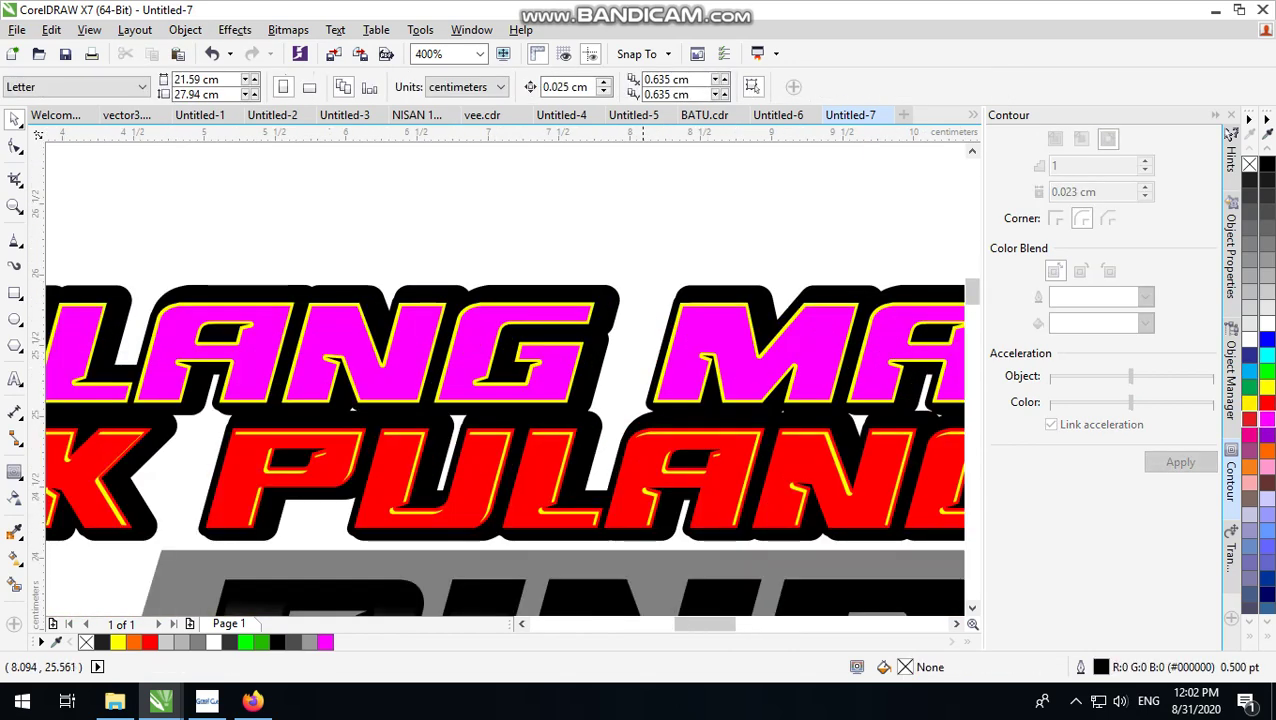
{"action": "left_click", "coordinate": [727, 344]}
{"action": "left_click", "coordinate": [1249, 403]}
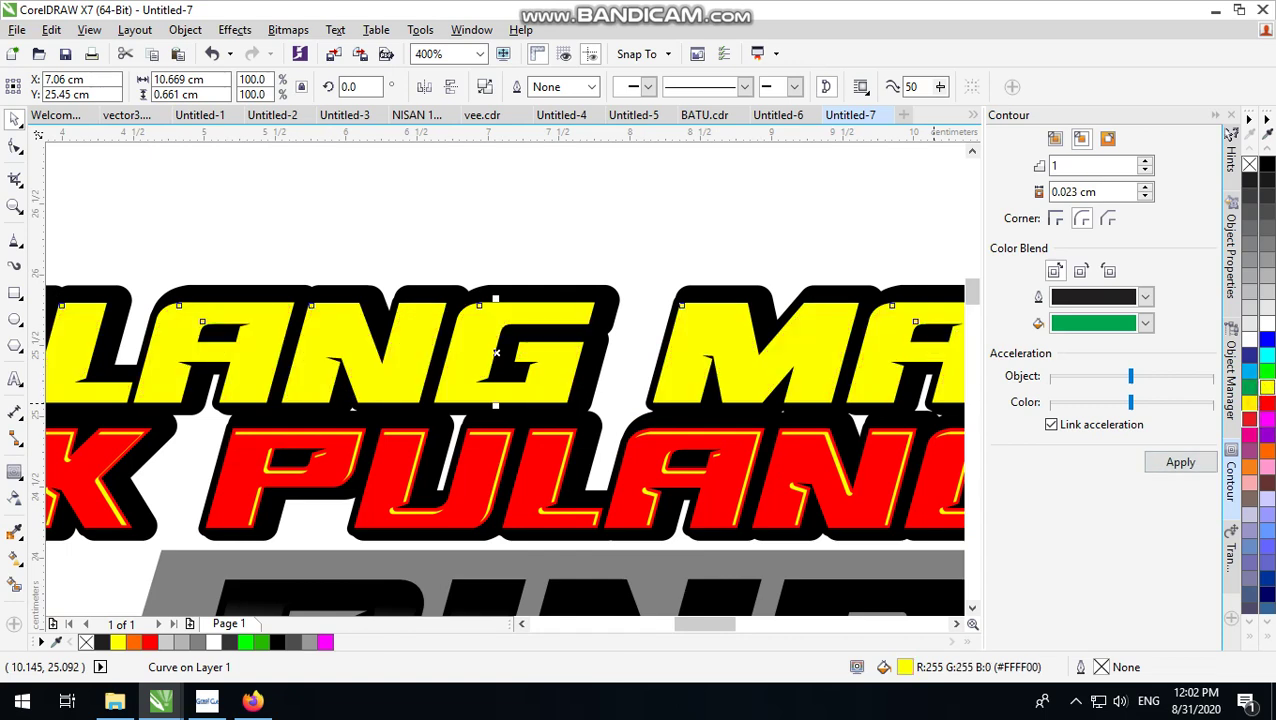
{"action": "left_click", "coordinate": [1266, 372]}
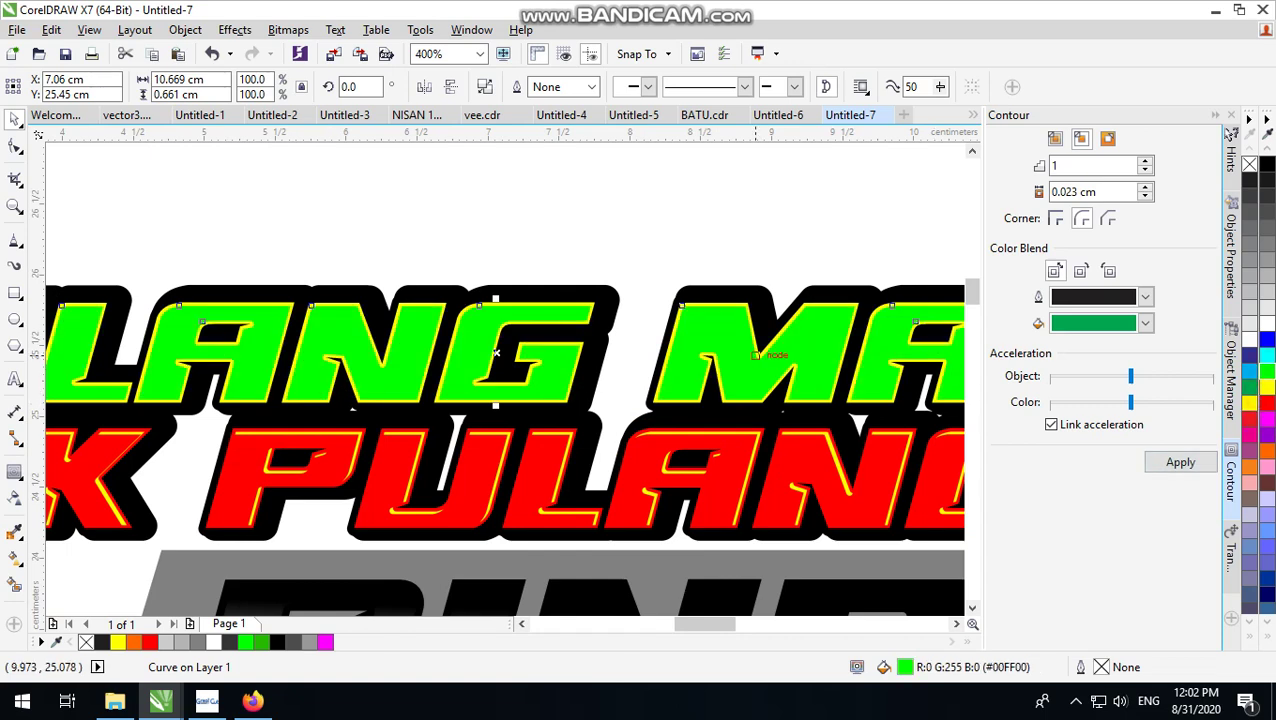
{"action": "left_click", "coordinate": [591, 237]}
{"action": "scroll", "coordinate": [657, 230], "scroll_direction": "down", "scroll_amount": 1}
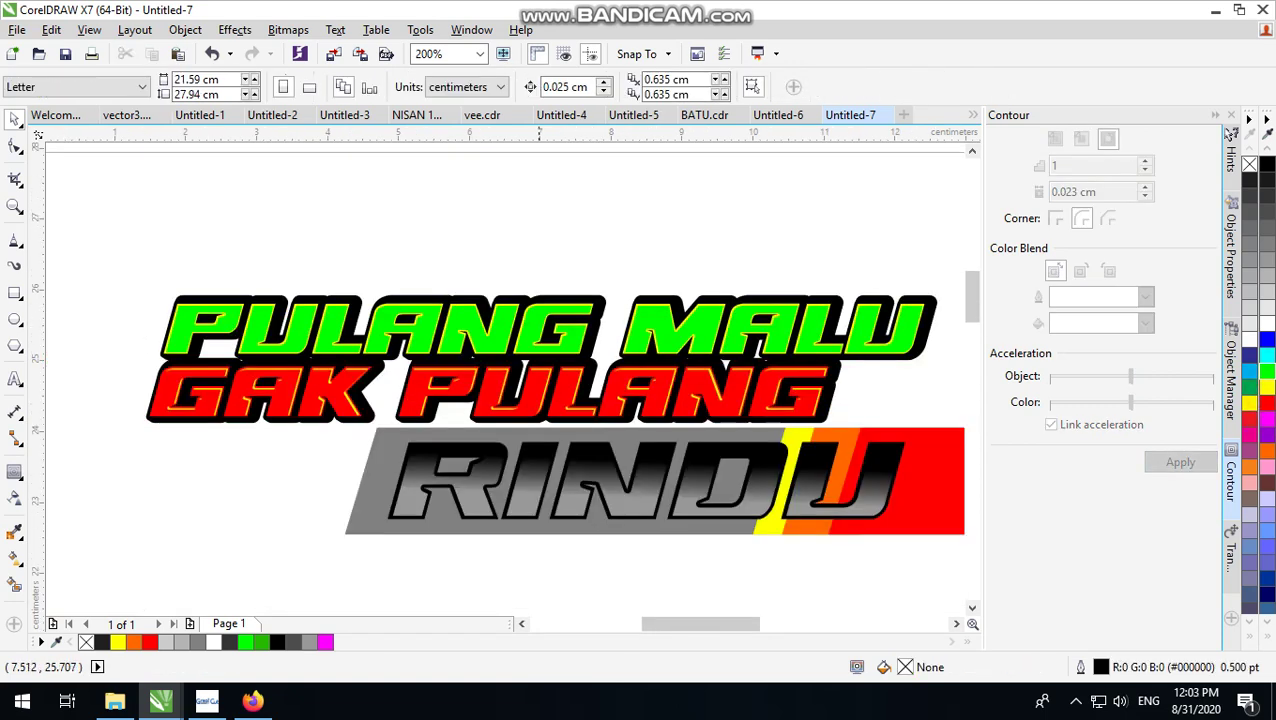
- Draw a thin horizontal rectangle about 11.6 cm wide and 0.05 cm high across the PULANG MALU lettering
{"action": "left_click", "coordinate": [14, 293]}
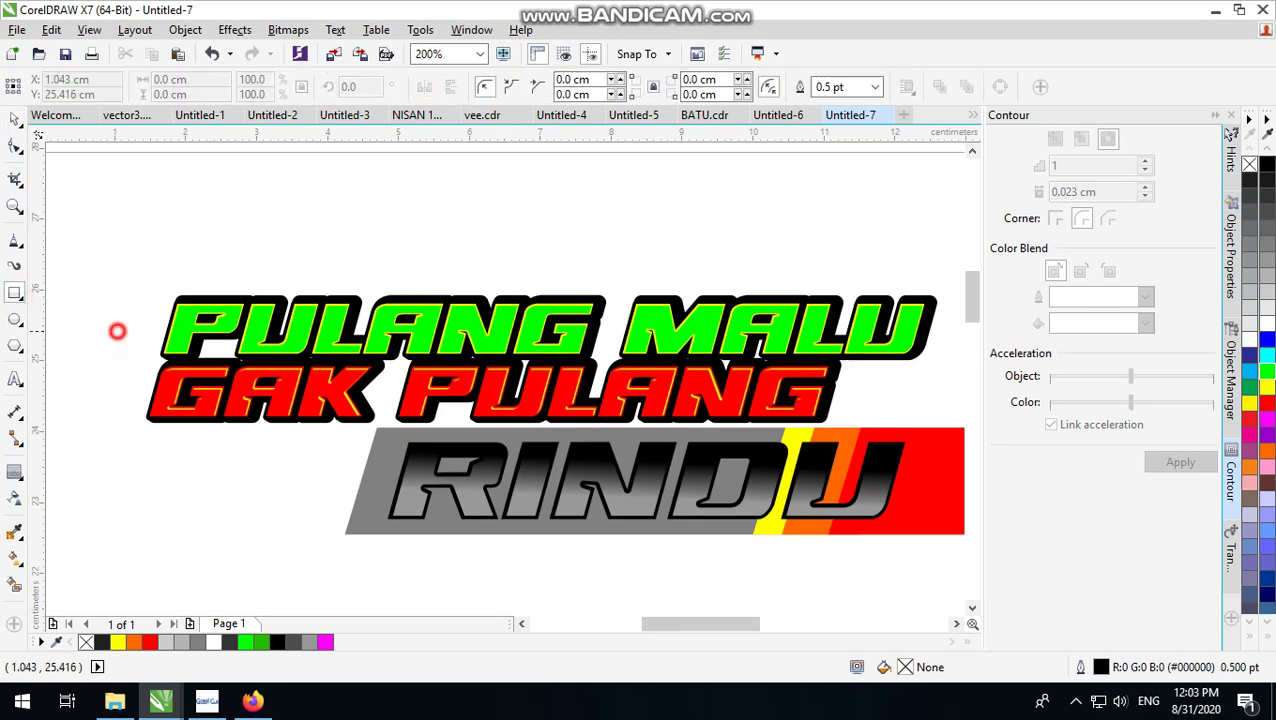
{"action": "left_click_drag", "start_coordinate": [117, 331], "coordinate": [945, 336]}
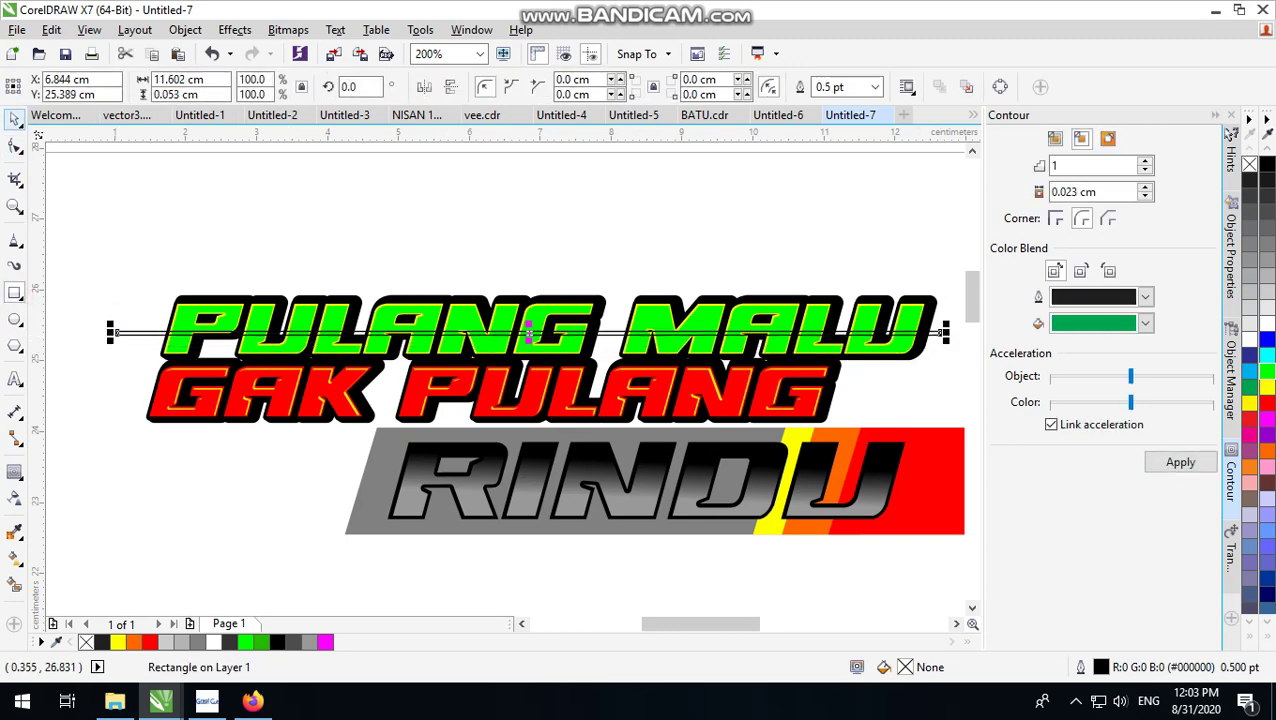
{"action": "left_click", "coordinate": [18, 123]}
{"action": "scroll", "coordinate": [666, 323], "scroll_direction": "up", "scroll_amount": 2}
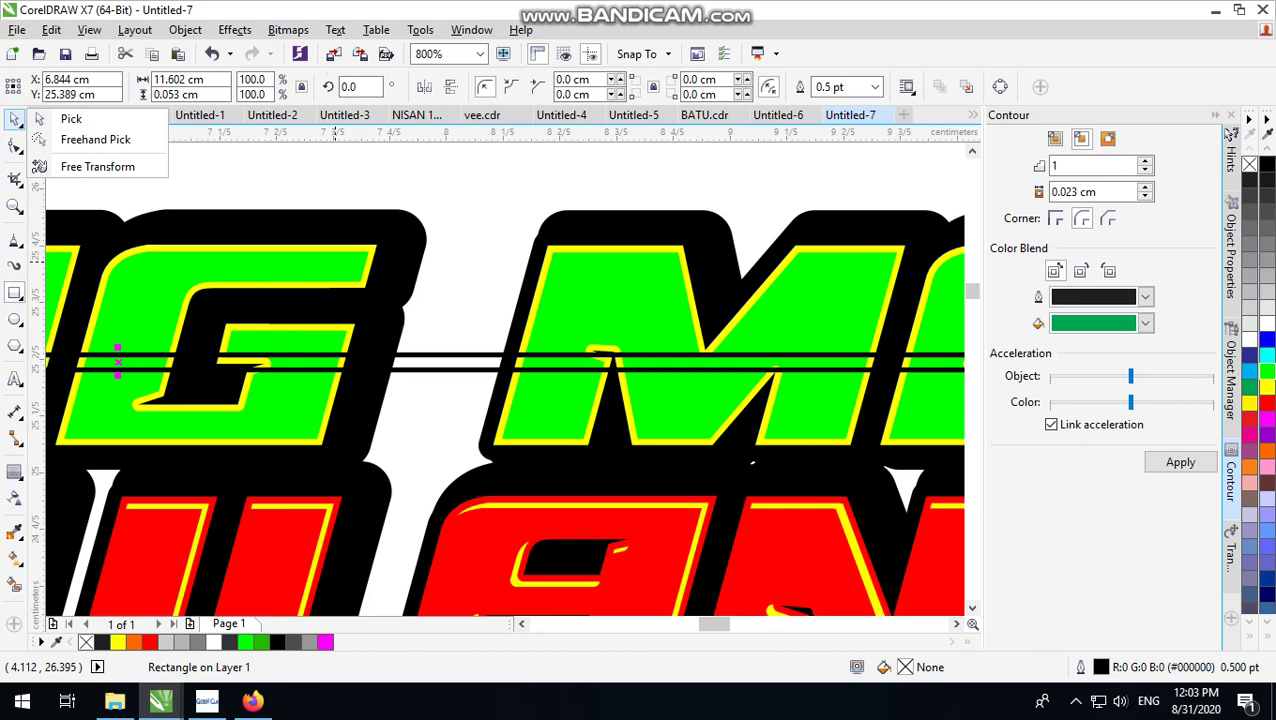
- Duplicate the thin rectangle upward to make a stack of four evenly spaced stripes across the upper half of PULANG MALU
{"action": "left_click", "coordinate": [432, 354]}
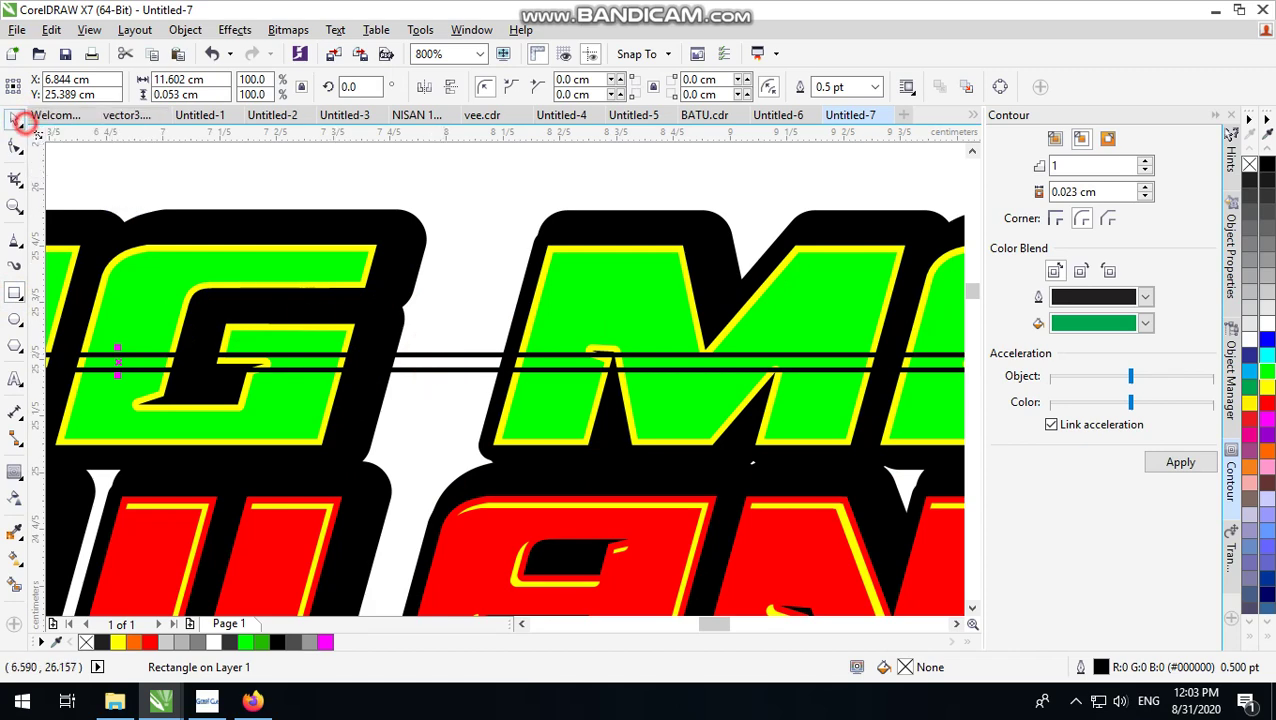
{"action": "left_click", "coordinate": [18, 120]}
{"action": "left_click", "coordinate": [501, 362]}
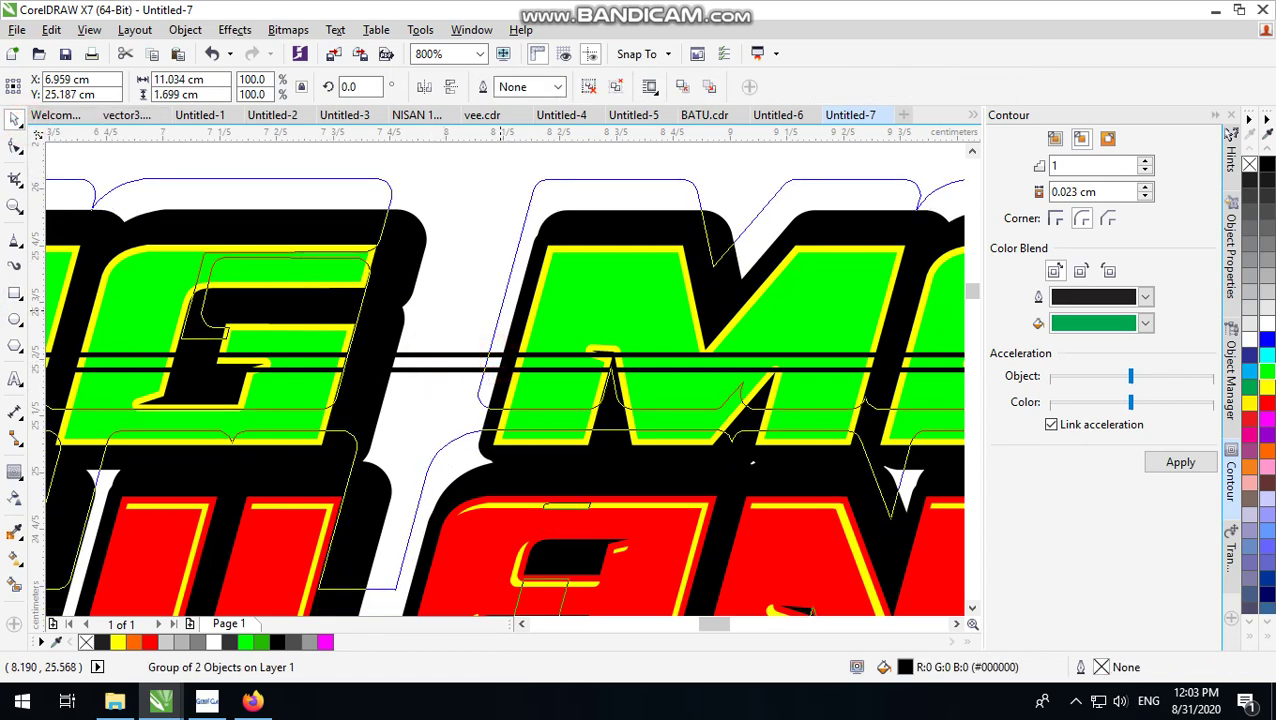
{"action": "left_click", "coordinate": [485, 172]}
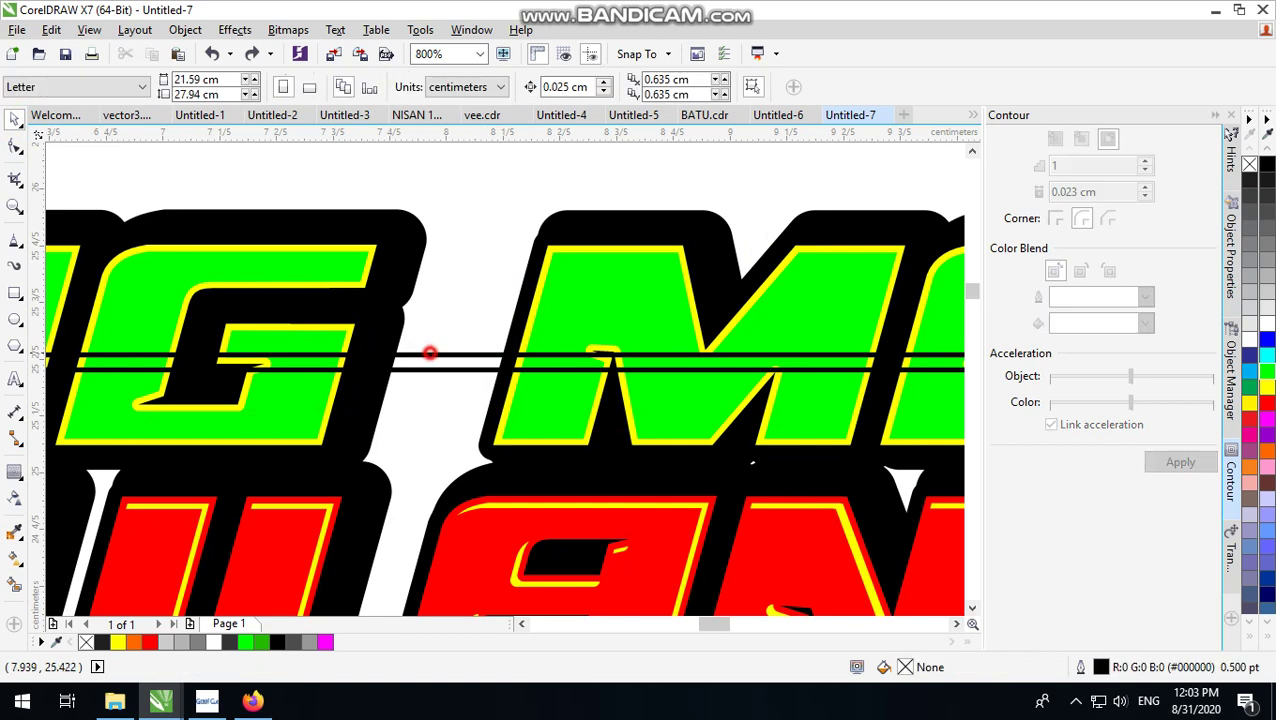
{"action": "mouse_move", "coordinate": [430, 354]}
{"action": "left_mouse_down"}
{"action": "mouse_move", "coordinate": [447, 263]}
{"action": "mouse_move", "coordinate": [438, 346]}
{"action": "left_mouse_up"}
{"action": "right_click", "coordinate": [444, 289]}
{"action": "right_click", "coordinate": [441, 319]}
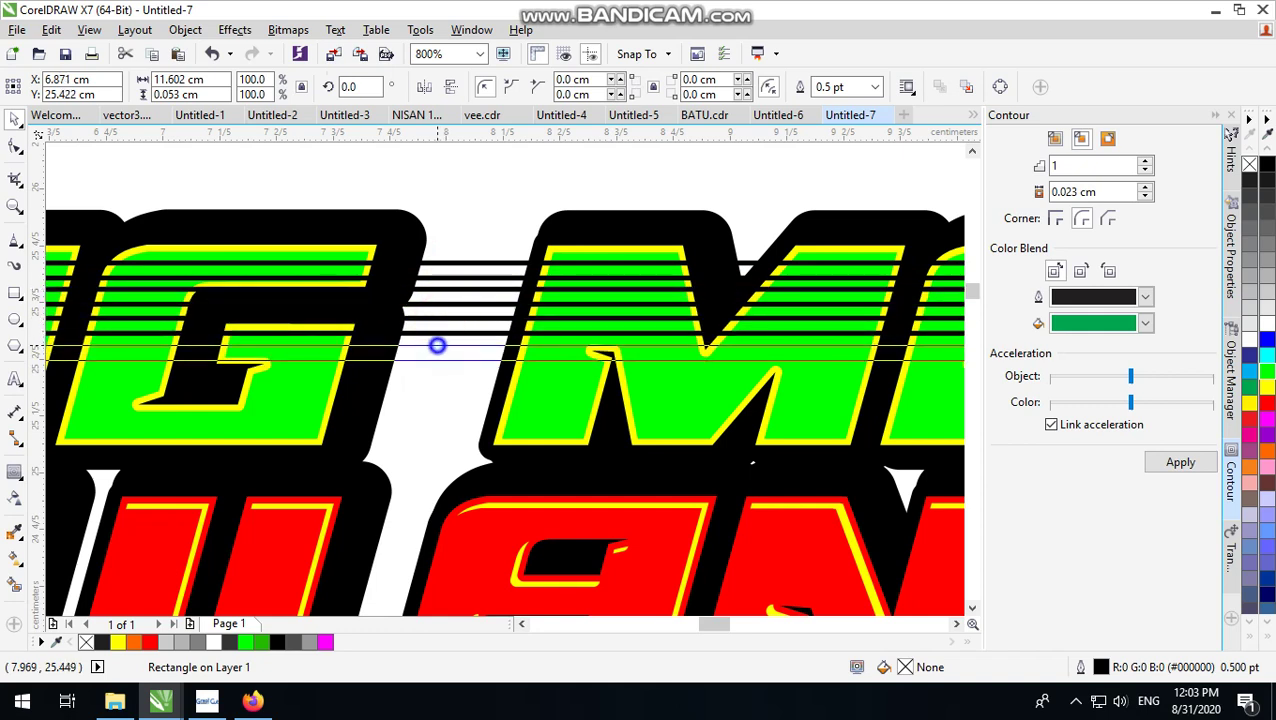
{"action": "right_click", "coordinate": [437, 345]}
- Select all four stripes over PULANG MALU and combine them into a single curve
{"action": "scroll", "coordinate": [528, 345], "scroll_direction": "down", "scroll_amount": 2}
{"action": "scroll", "coordinate": [856, 345], "scroll_direction": "up", "scroll_amount": 2}
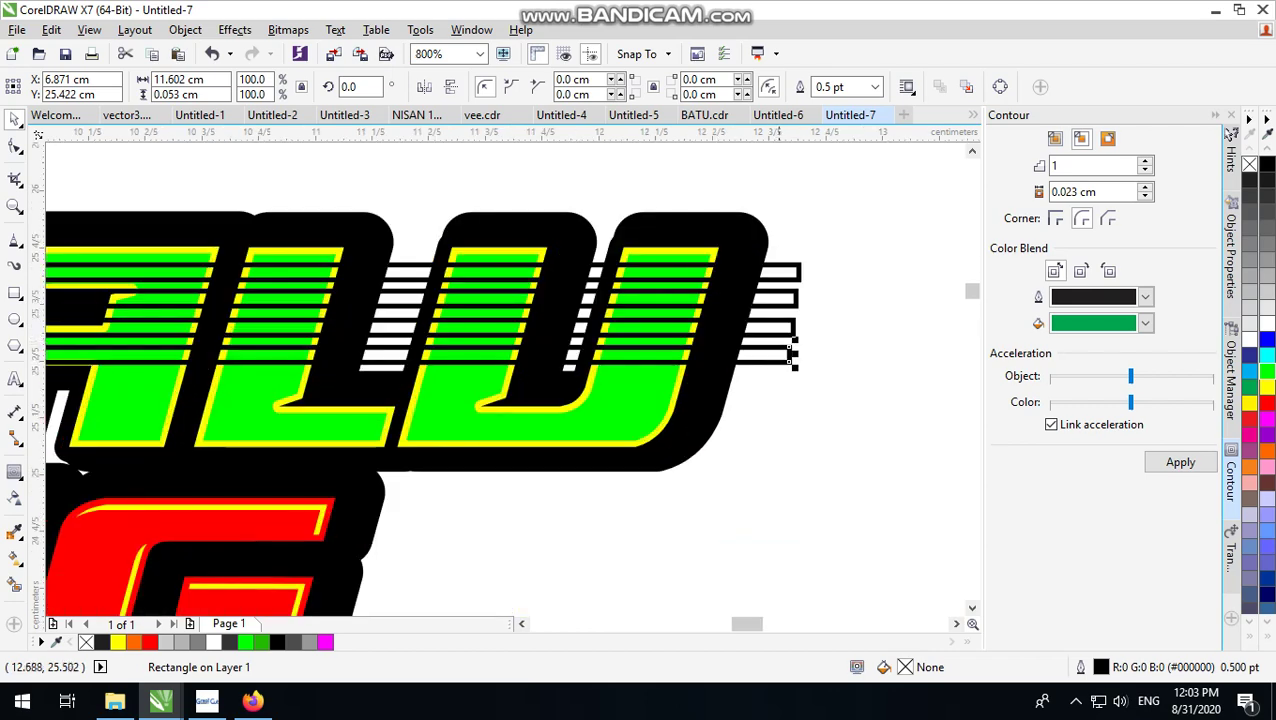
{"action": "left_click", "coordinate": [768, 323], "text": "shift"}
{"action": "left_click", "coordinate": [783, 292], "text": "shift"}
{"action": "left_click", "coordinate": [786, 267], "text": "shift"}
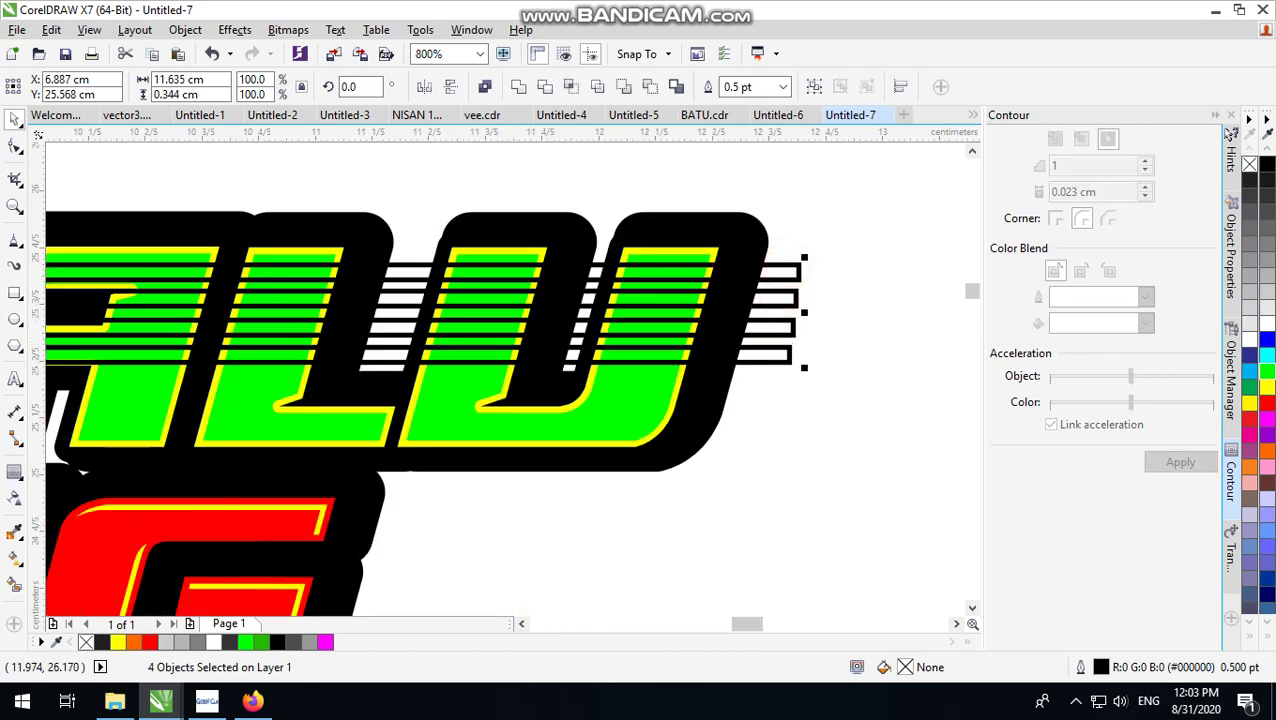
{"action": "left_click", "coordinate": [492, 81]}
- Fill the combined stripes with yellow and remove their outline
{"action": "scroll", "coordinate": [740, 320], "scroll_direction": "down", "scroll_amount": 2}
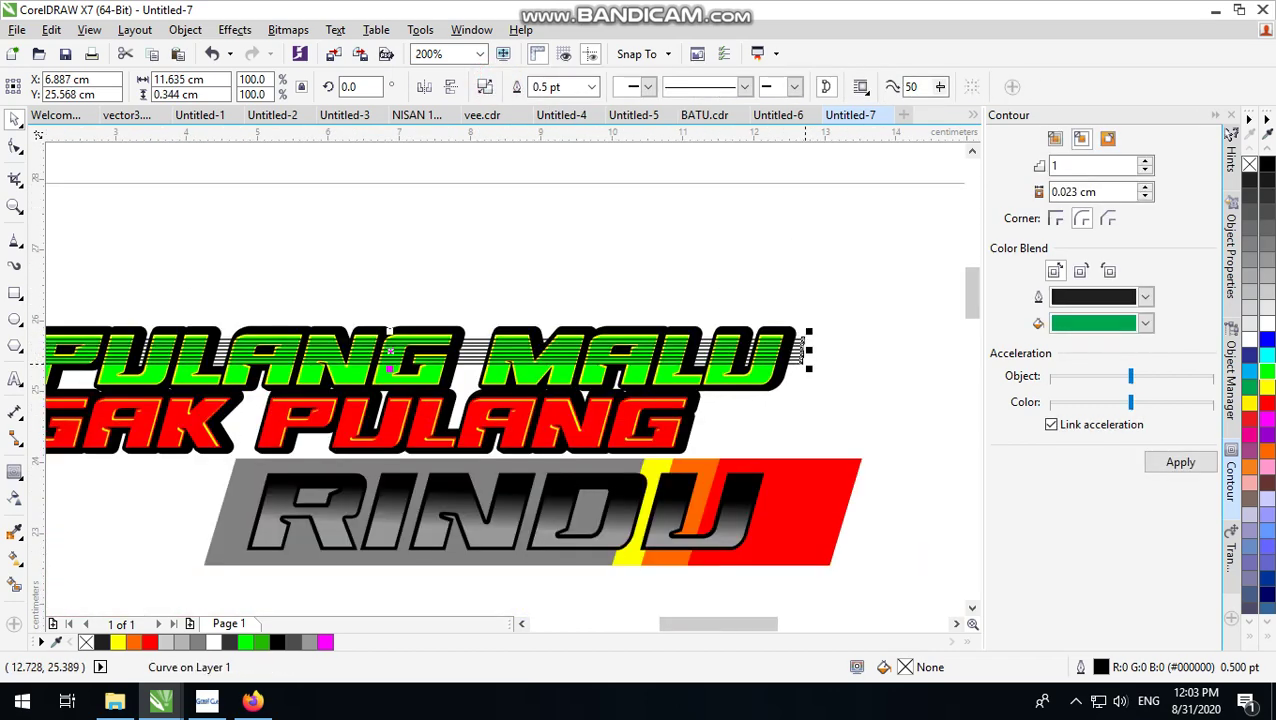
{"action": "scroll", "coordinate": [790, 320], "scroll_direction": "up", "scroll_amount": 2}
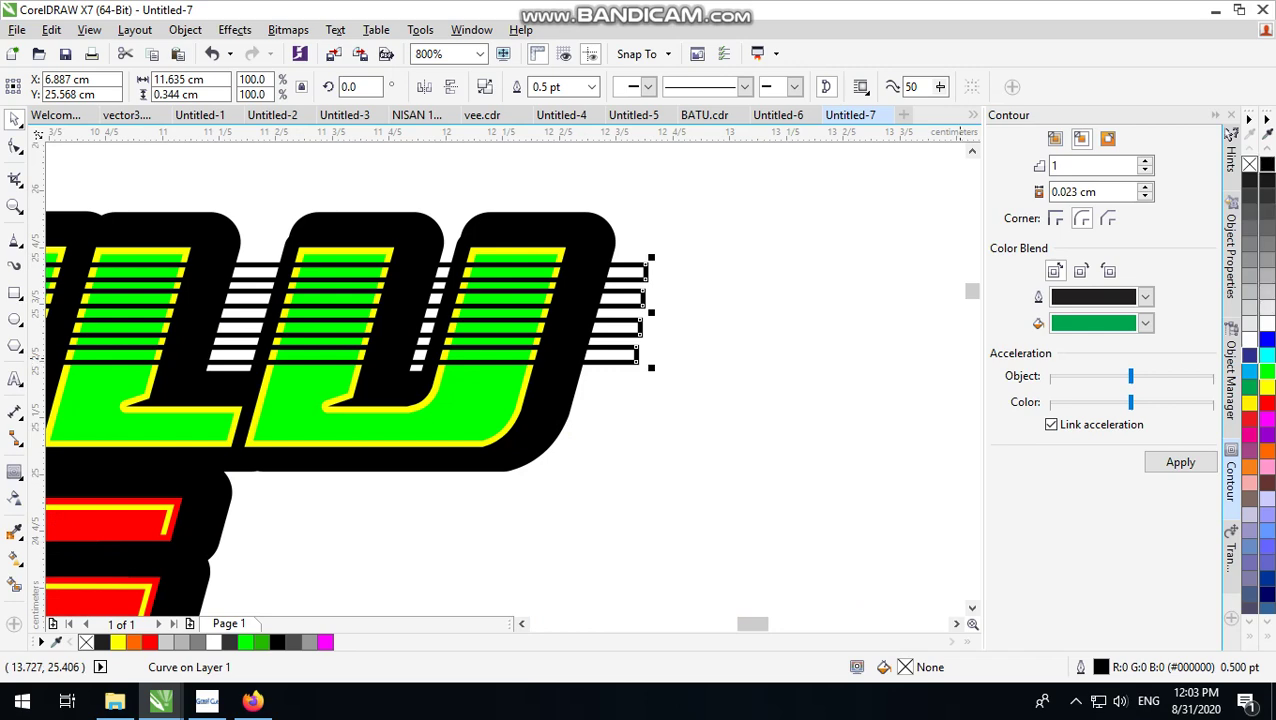
{"action": "left_click", "coordinate": [1267, 387]}
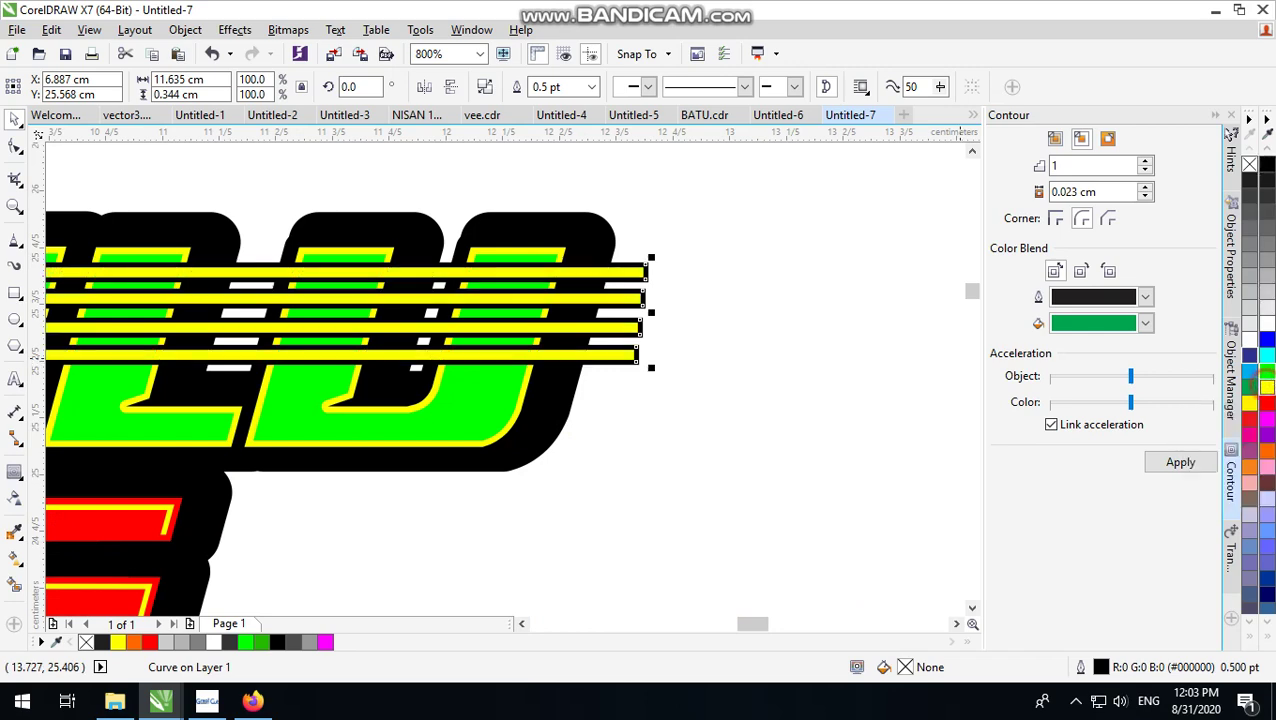
{"action": "scroll", "coordinate": [911, 385], "scroll_direction": "down", "scroll_amount": 1}
{"action": "right_click", "coordinate": [1249, 164]}
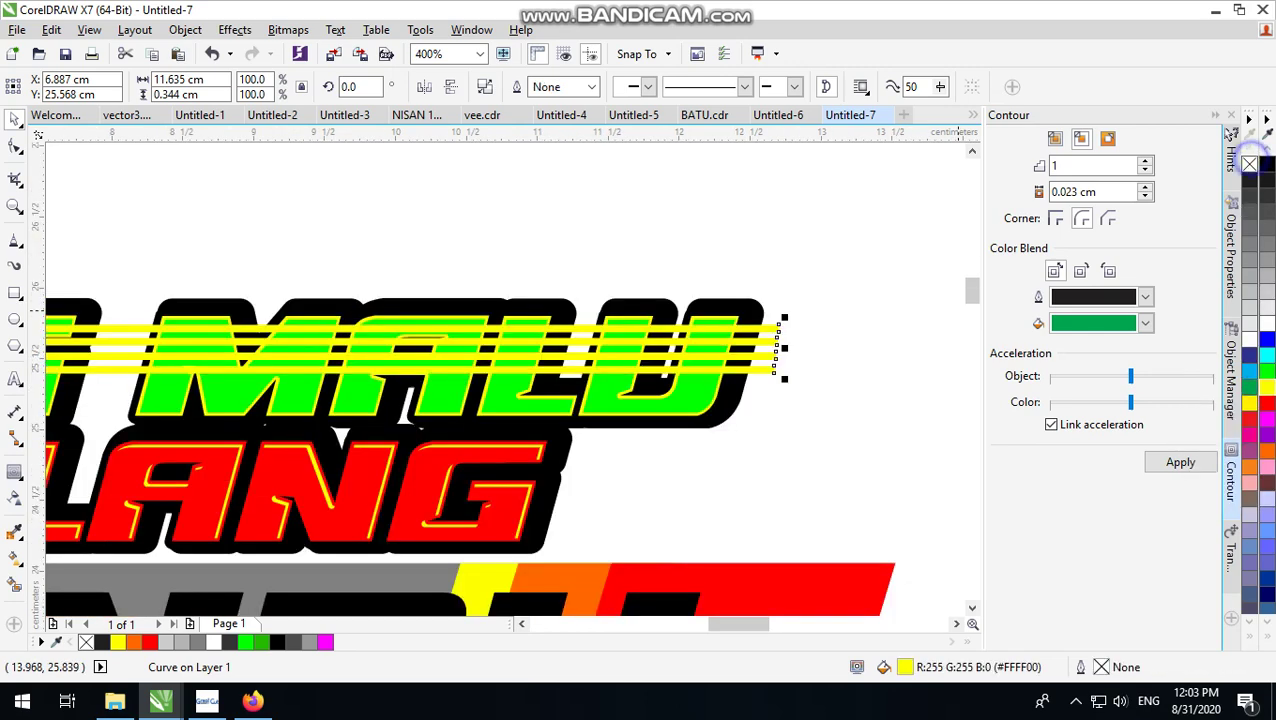
- PowerClip the yellow stripes inside the green inner shape of PULANG MALU
{"action": "right_click", "coordinate": [749, 342]}
{"action": "left_click", "coordinate": [820, 192]}
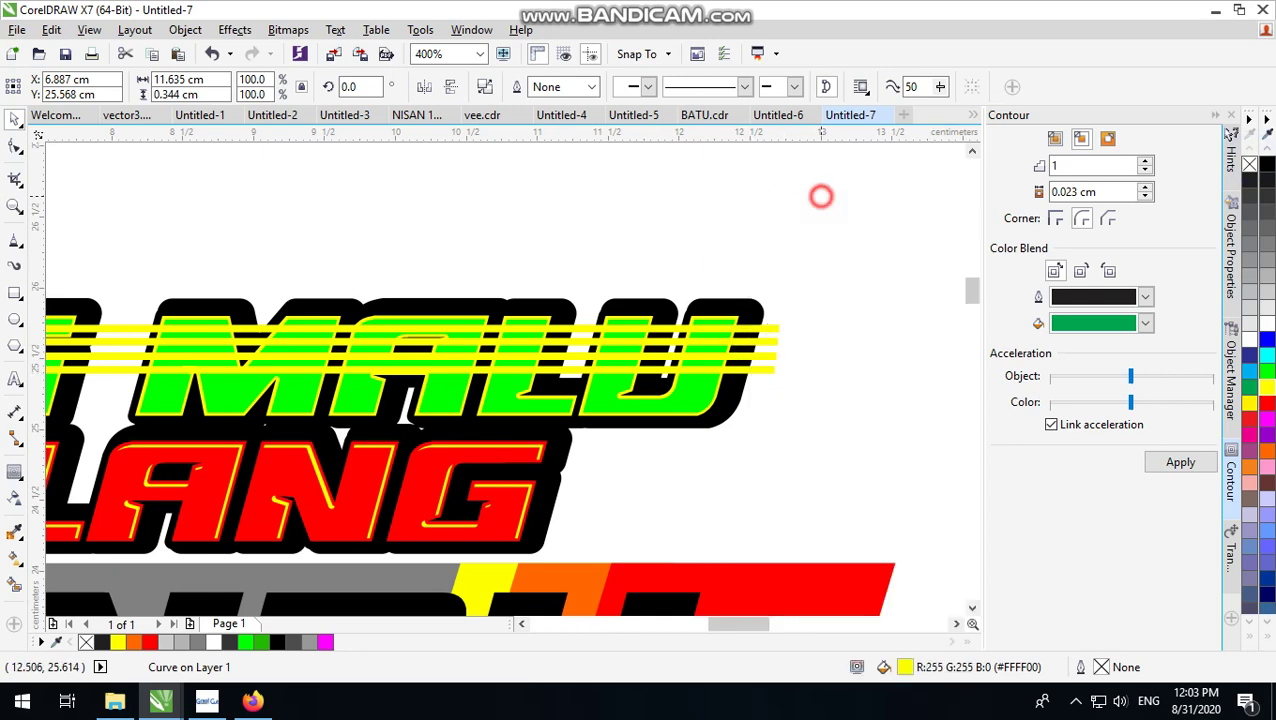
{"action": "left_click", "coordinate": [703, 380]}
{"action": "scroll", "coordinate": [790, 400], "scroll_direction": "down", "scroll_amount": 1}
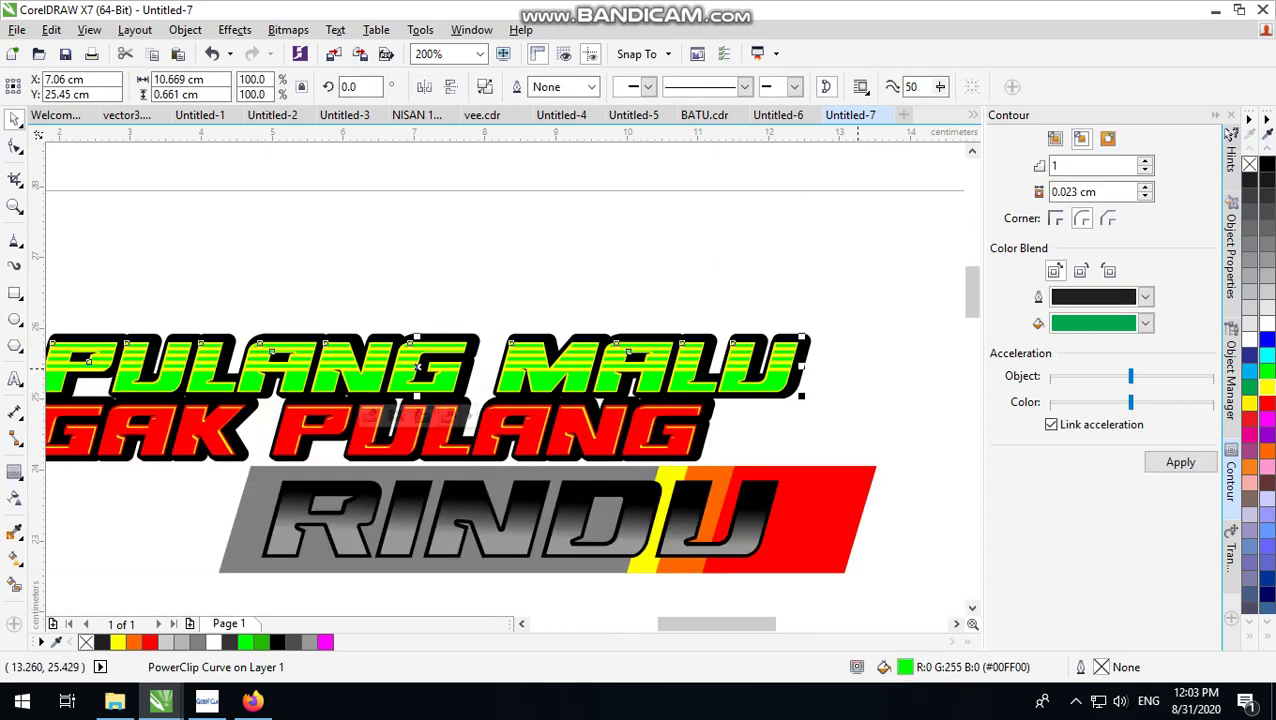
- Recolour the striped inner shape of PULANG MALU to red
{"action": "scroll", "coordinate": [759, 408], "scroll_direction": "up", "scroll_amount": 1}
{"action": "left_click", "coordinate": [846, 376]}
{"action": "left_click", "coordinate": [798, 362]}
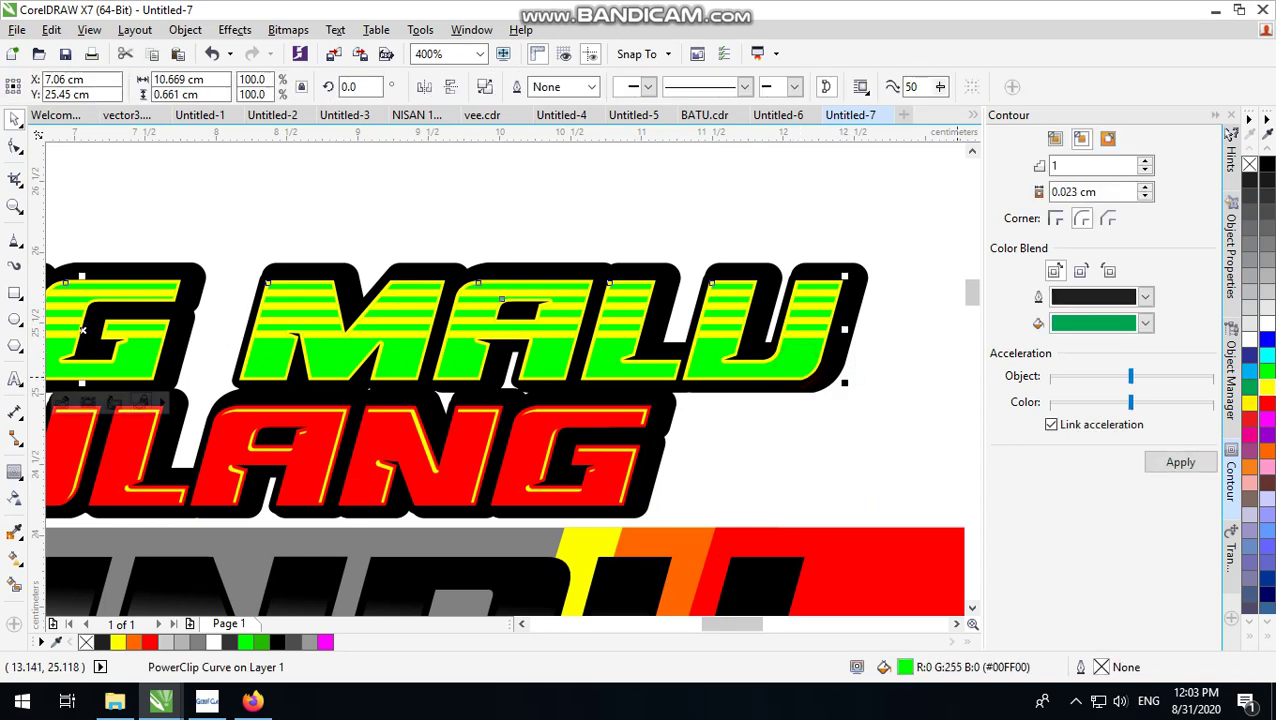
{"action": "left_click", "coordinate": [1267, 405]}
{"action": "scroll", "coordinate": [823, 390], "scroll_direction": "down", "scroll_amount": 1}
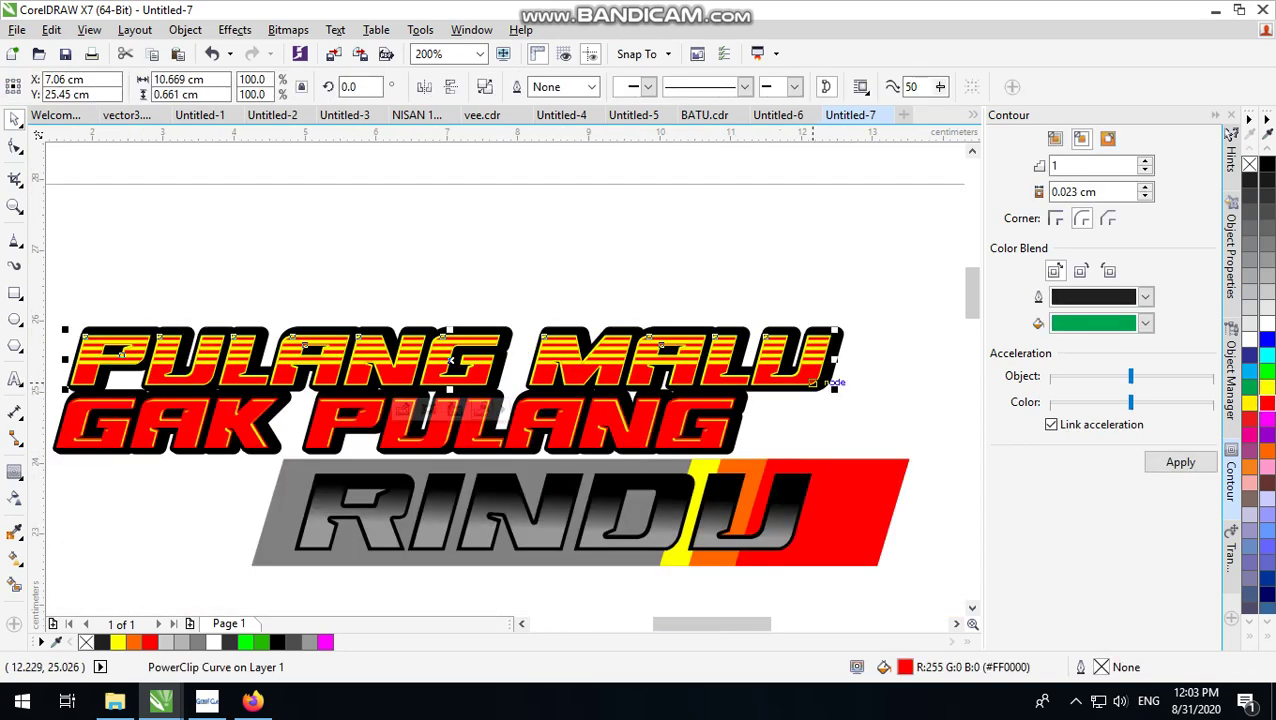
- Recolour the red GAK PULANG text to orange (#FF6600)
{"action": "left_click", "coordinate": [837, 436]}
{"action": "scroll", "coordinate": [733, 441], "scroll_direction": "up", "scroll_amount": 2}
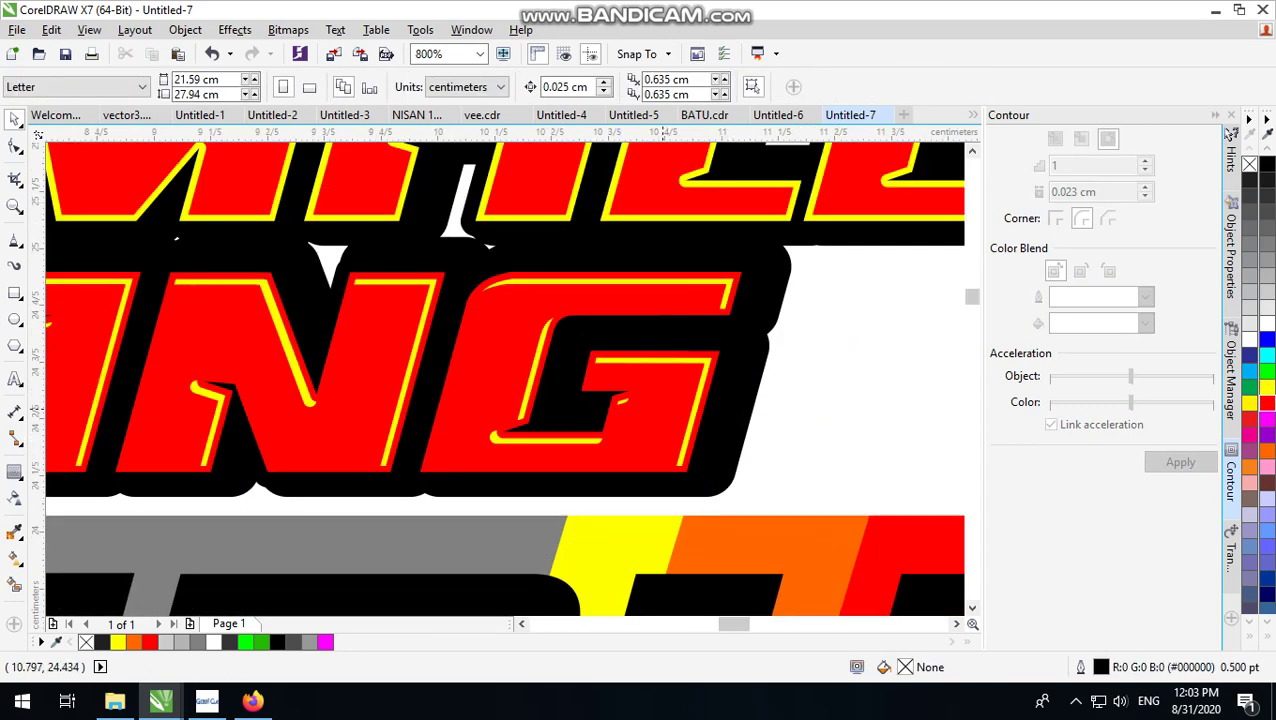
{"action": "left_click", "coordinate": [668, 385]}
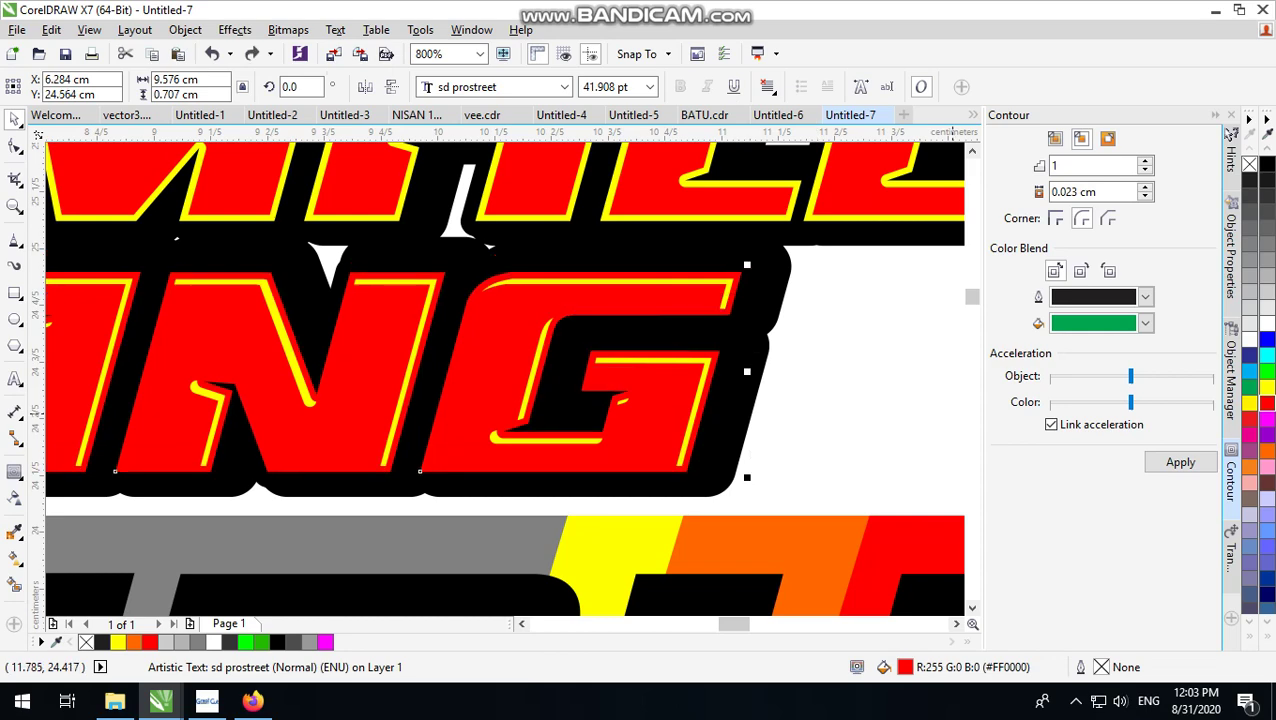
{"action": "left_click", "coordinate": [1266, 451]}
{"action": "scroll", "coordinate": [760, 386], "scroll_direction": "down", "scroll_amount": 2}
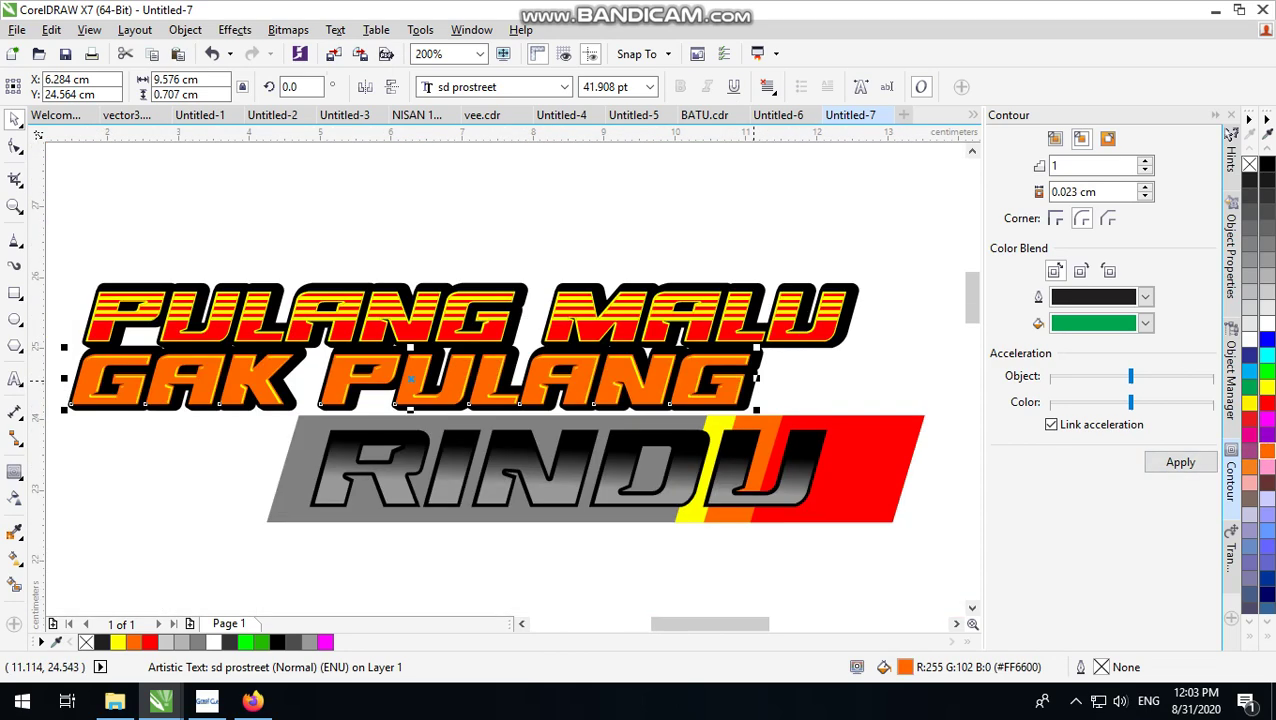
{"action": "left_click", "coordinate": [861, 262]}
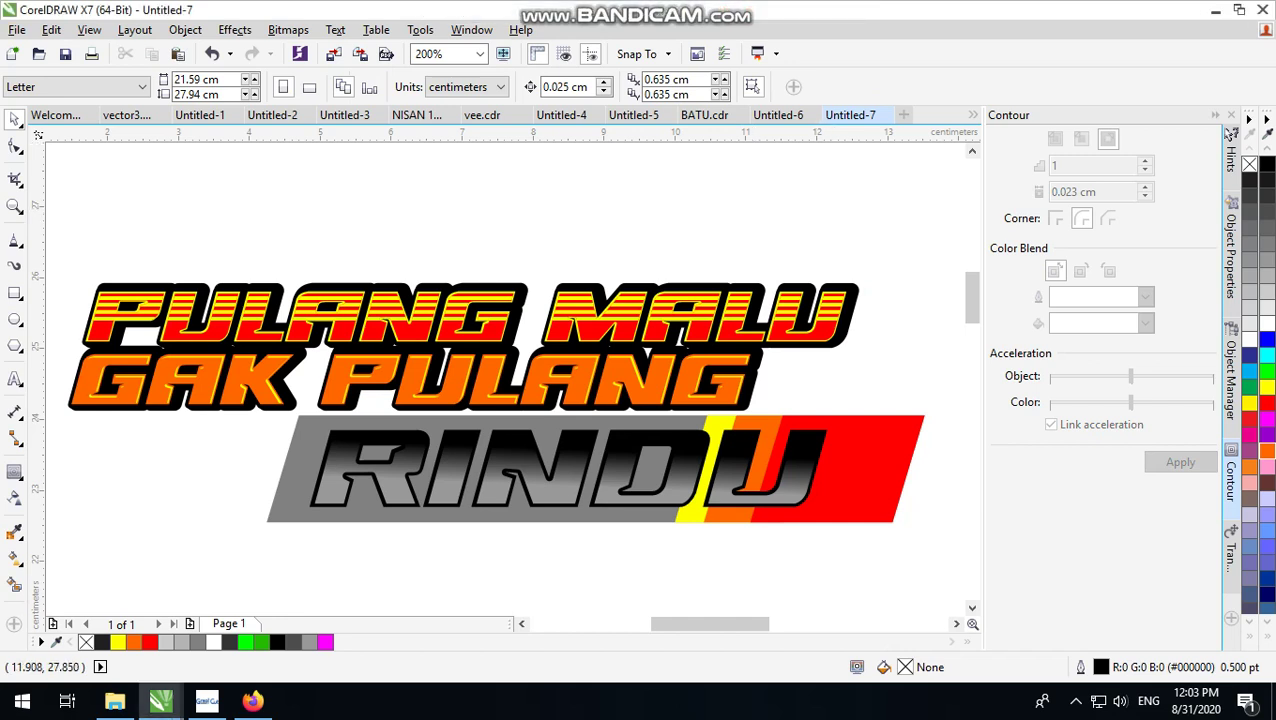
{"action": "left_click", "coordinate": [829, 205]}
{"action": "scroll", "coordinate": [580, 450], "scroll_direction": "up", "scroll_amount": 1}
{"action": "scroll", "coordinate": [580, 450], "scroll_direction": "down", "scroll_amount": 2}
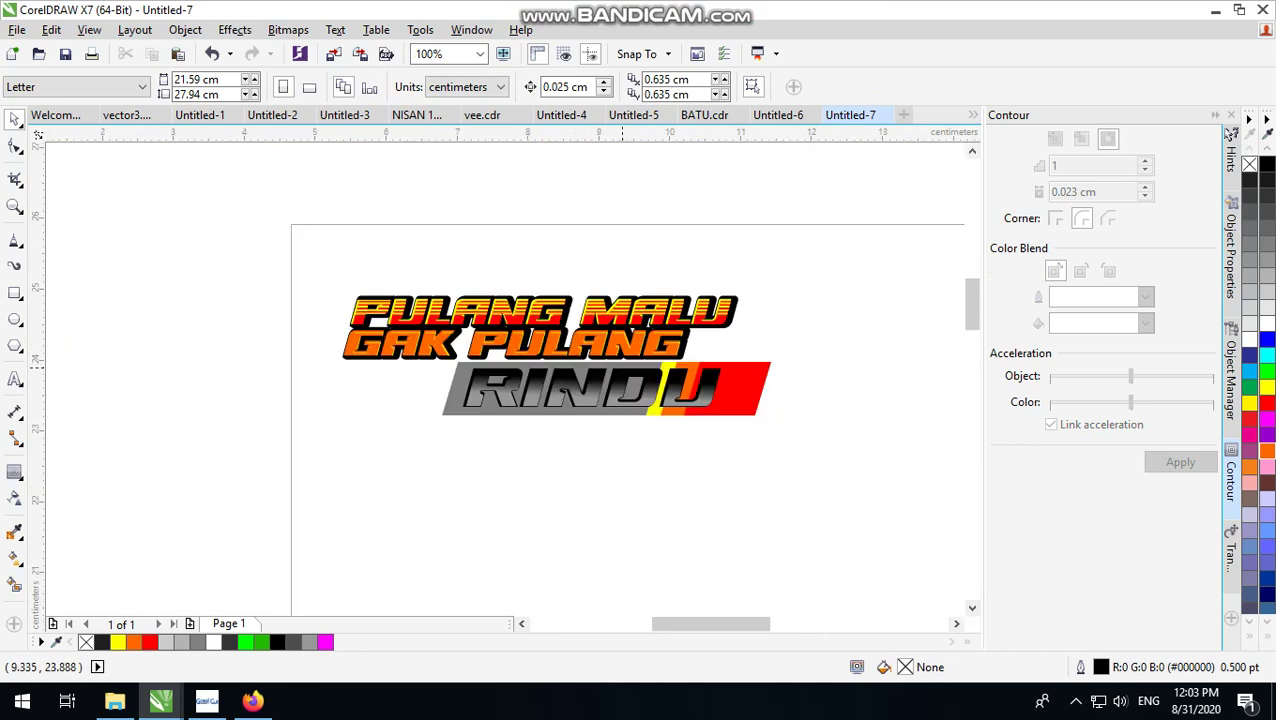
{"action": "scroll", "coordinate": [600, 452], "scroll_direction": "up", "scroll_amount": 2}
{"action": "scroll", "coordinate": [745, 352], "scroll_direction": "down", "scroll_amount": 1}
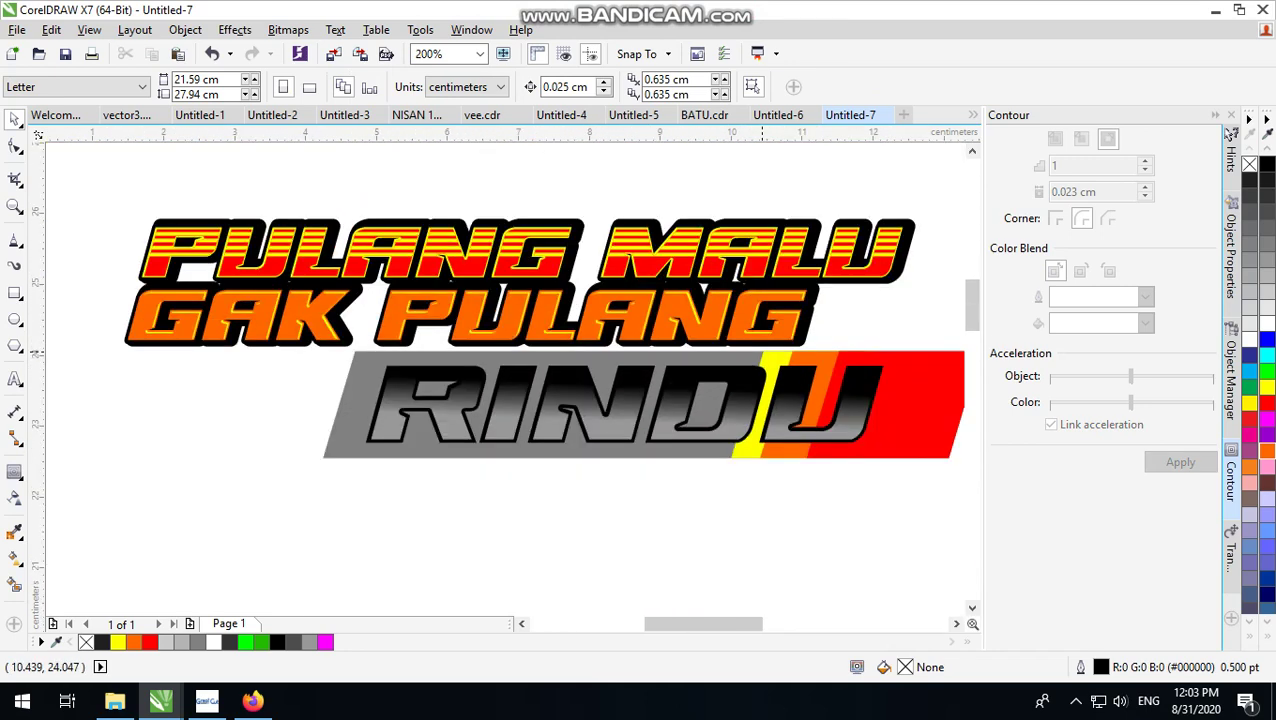
{"action": "scroll", "coordinate": [900, 253], "scroll_direction": "up", "scroll_amount": 1}
{"action": "left_click_drag", "start_coordinate": [909, 247], "coordinate": [920, 231]}
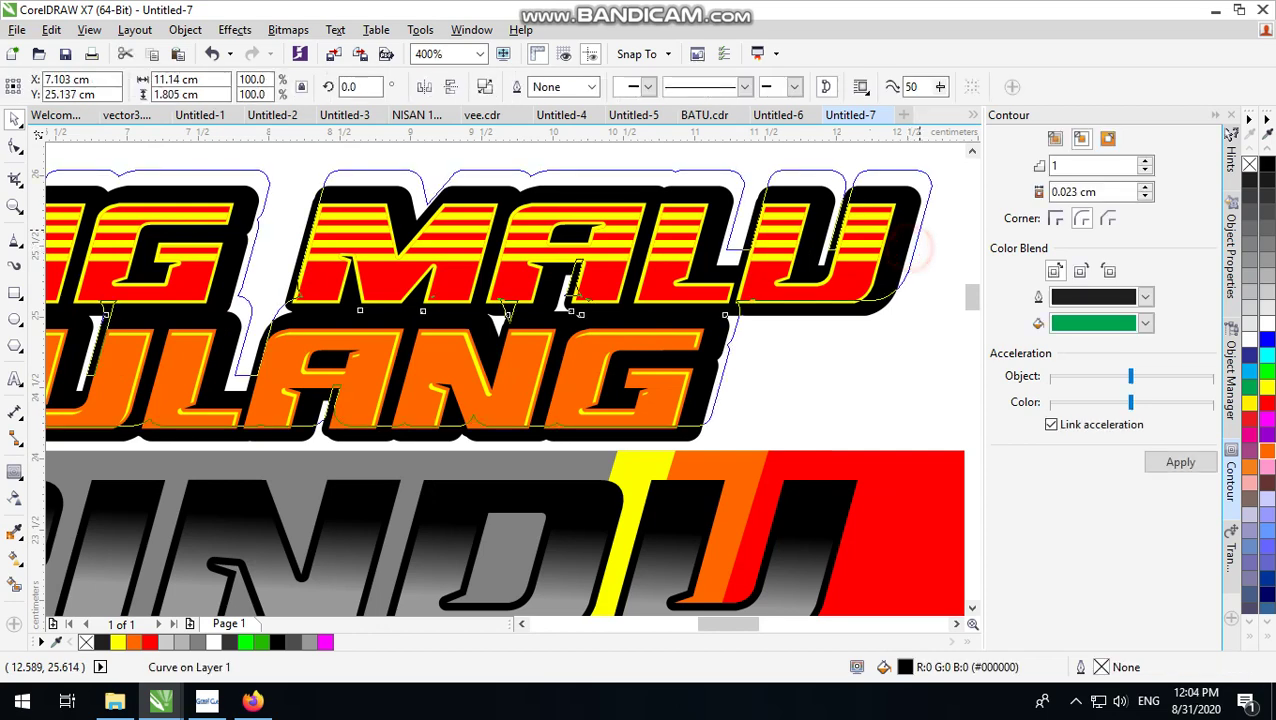
{"action": "left_click", "coordinate": [212, 53]}
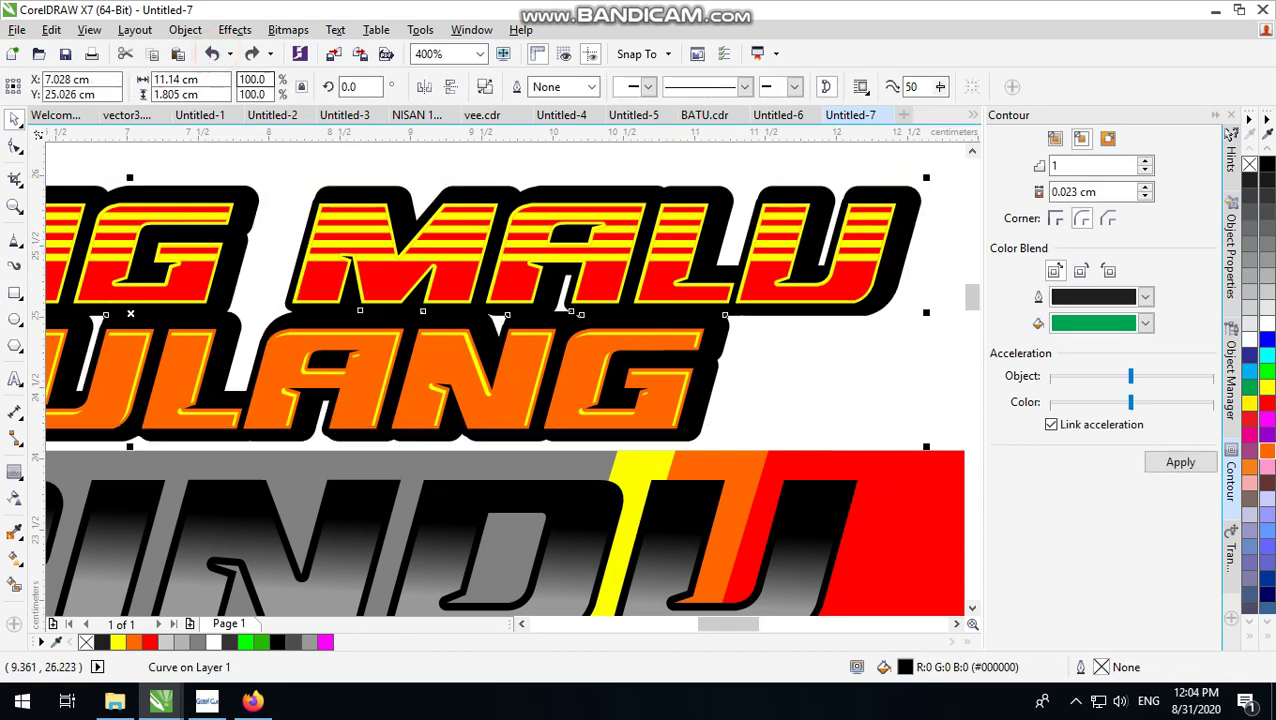
{"action": "scroll", "coordinate": [768, 300], "scroll_direction": "down", "scroll_amount": 1}
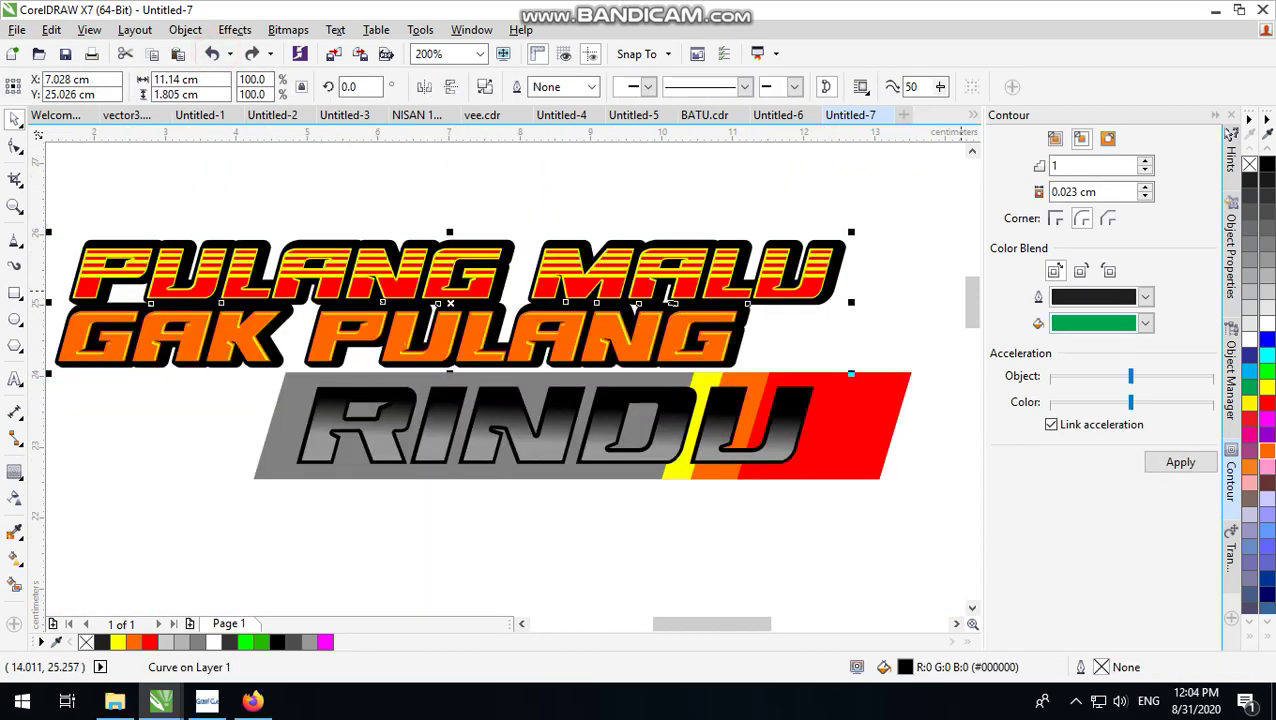
{"action": "left_click_drag", "start_coordinate": [935, 345], "coordinate": [535, 440]}
{"action": "scroll", "coordinate": [867, 254], "scroll_direction": "up", "scroll_amount": 1}
{"action": "scroll", "coordinate": [860, 260], "scroll_direction": "down", "scroll_amount": 1}
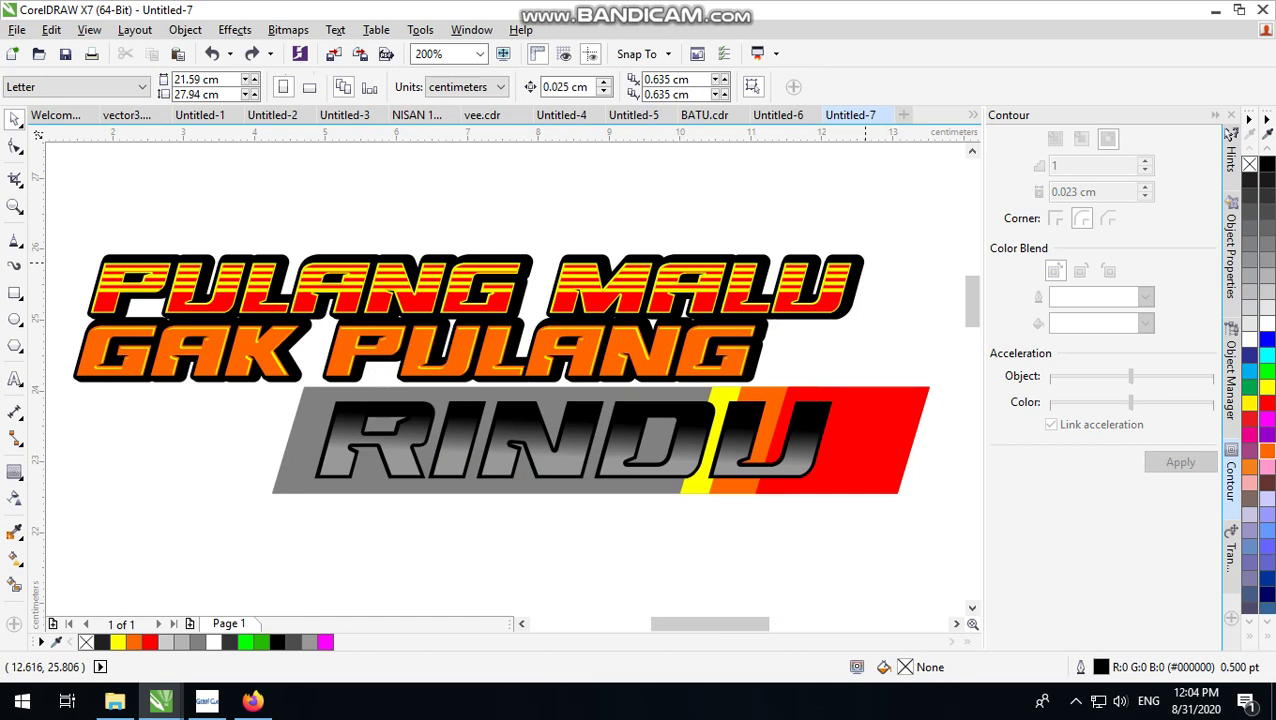
{"action": "left_click", "coordinate": [903, 400]}
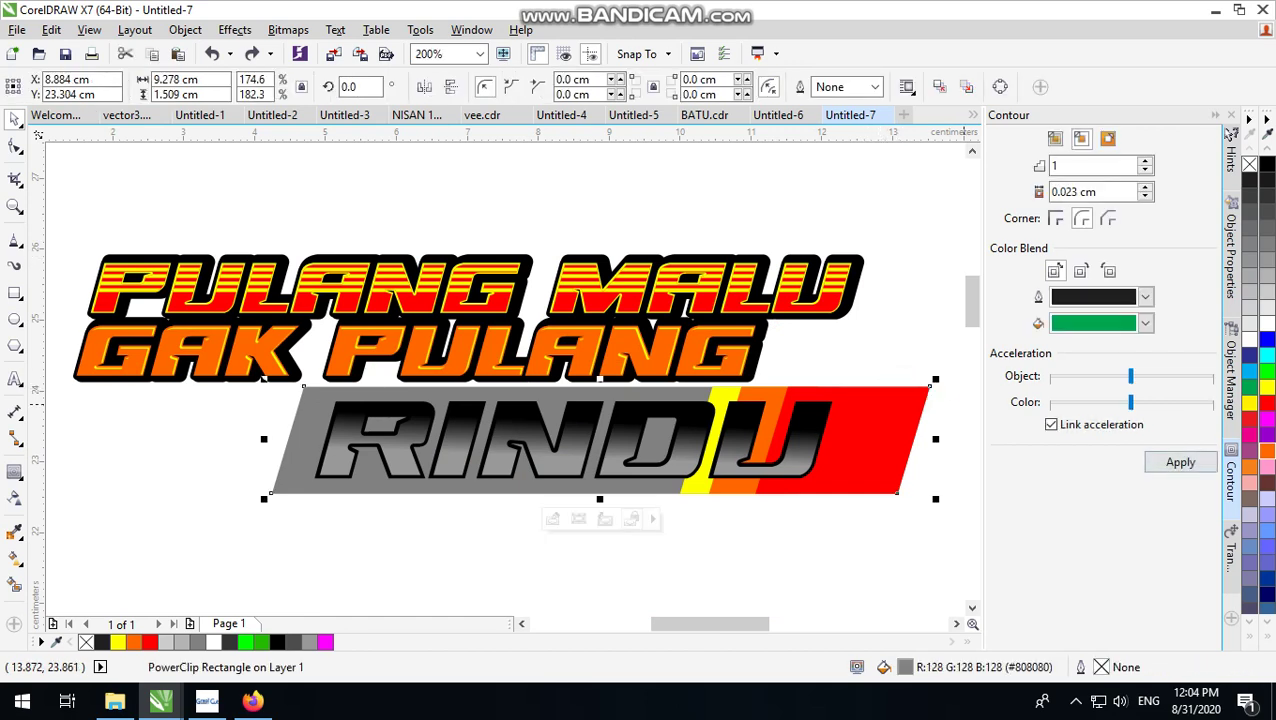
{"action": "left_click", "coordinate": [1180, 462]}
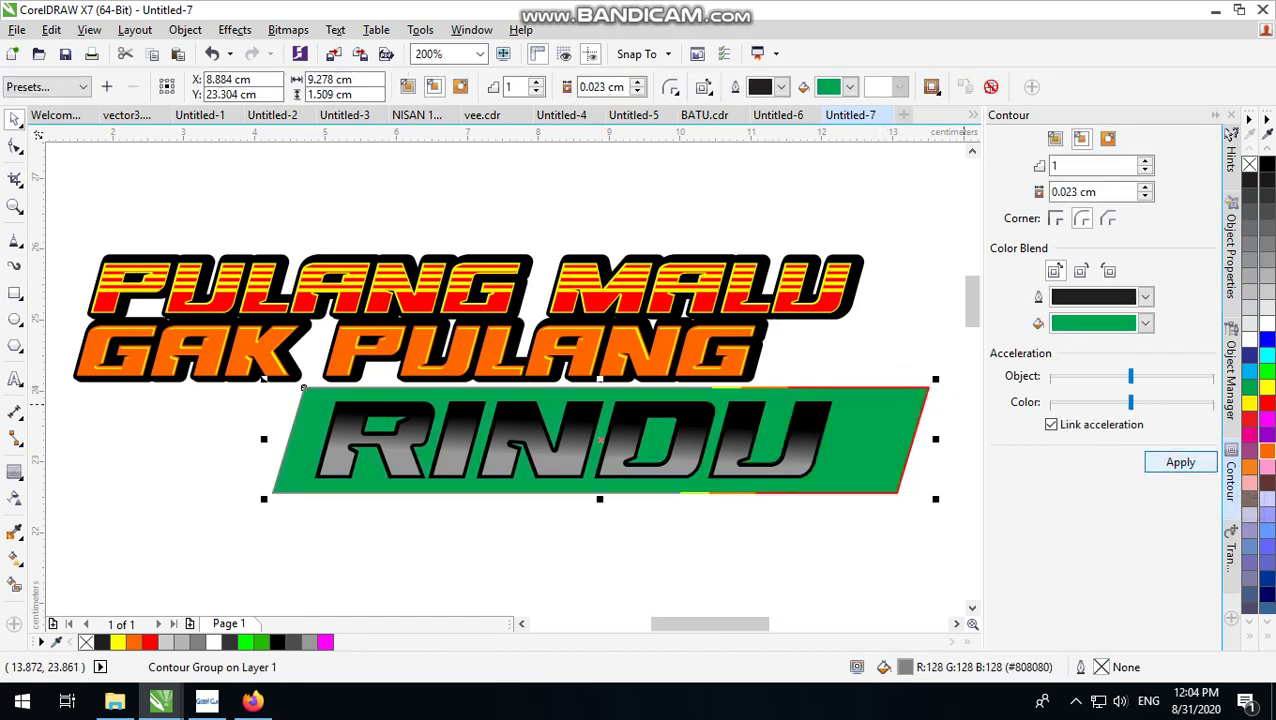
{"action": "left_click", "coordinate": [212, 53]}
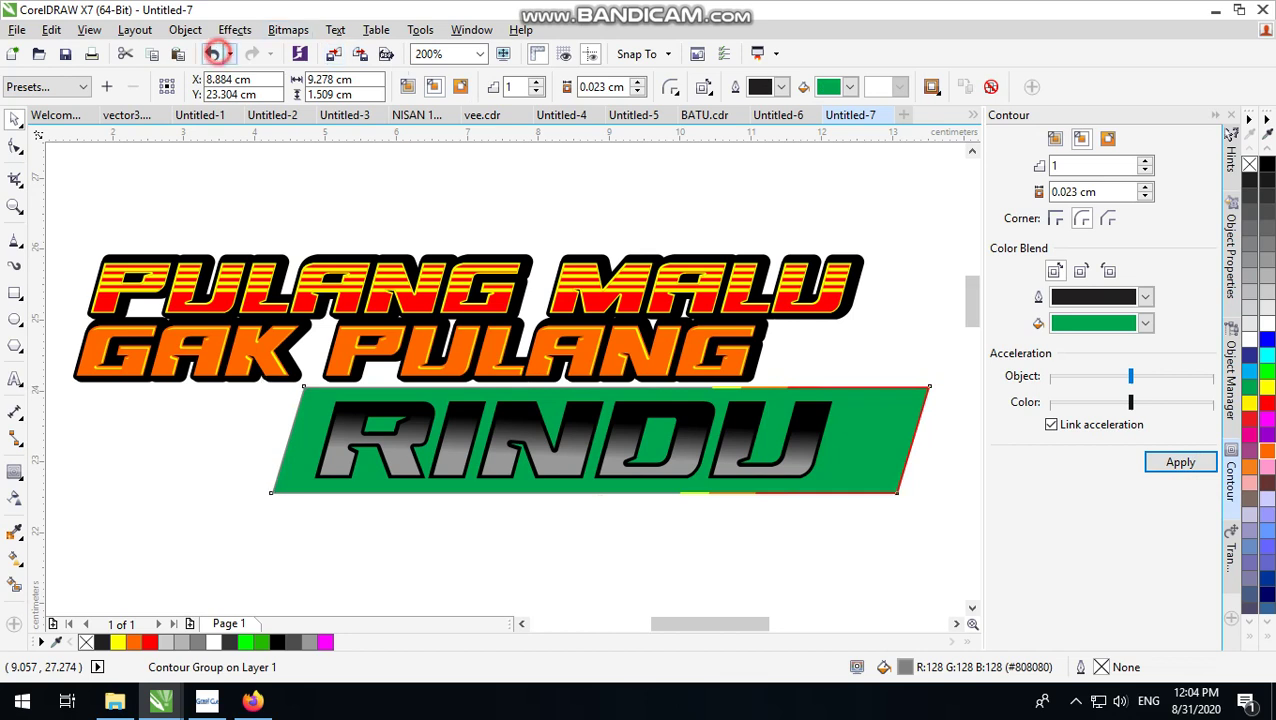
- Apply a one-step outside contour to the slanted striped RINDU frame with an offset of 0.093 cm
{"action": "left_click", "coordinate": [1200, 460]}
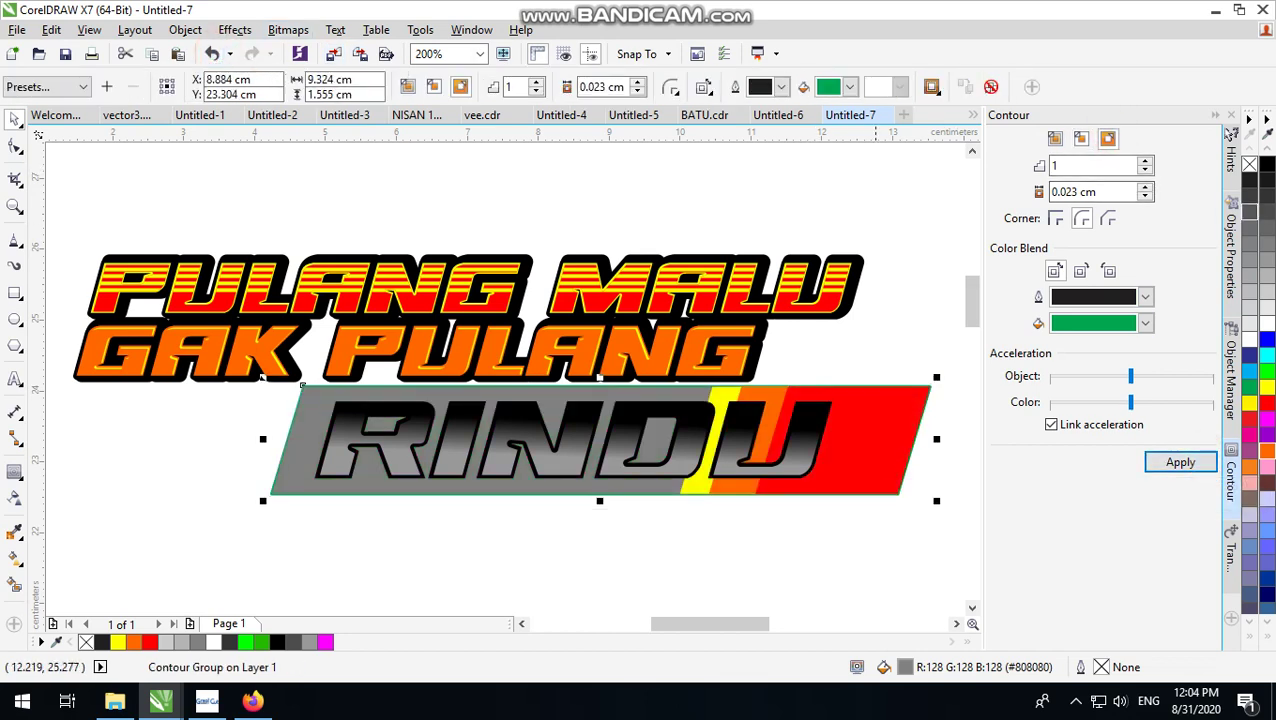
{"action": "left_click_drag", "start_coordinate": [1072, 193], "coordinate": [1065, 193]}
{"action": "type", "text": "9"}
{"action": "key", "text": "Return"}
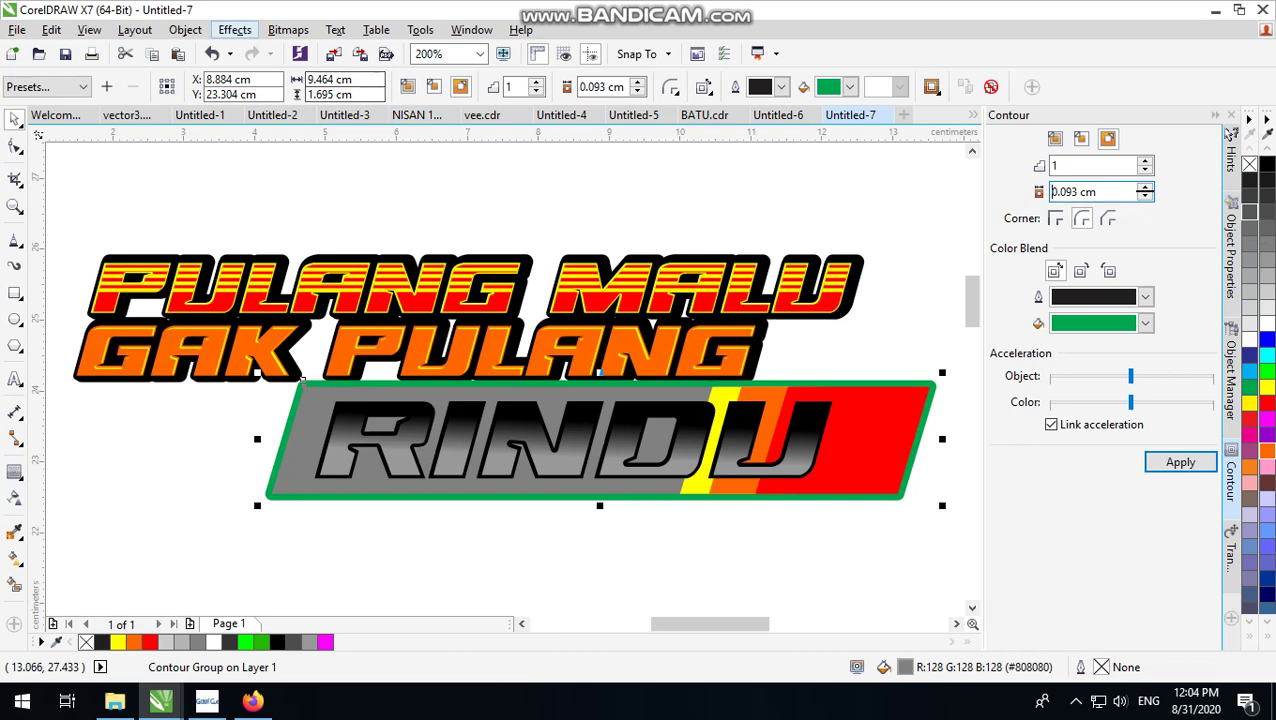
- Break the RINDU frame's green contour apart and fill the separated shape with black
{"action": "left_click", "coordinate": [185, 29]}
{"action": "mouse_move", "coordinate": [300, 337]}
{"action": "left_click", "coordinate": [313, 310]}
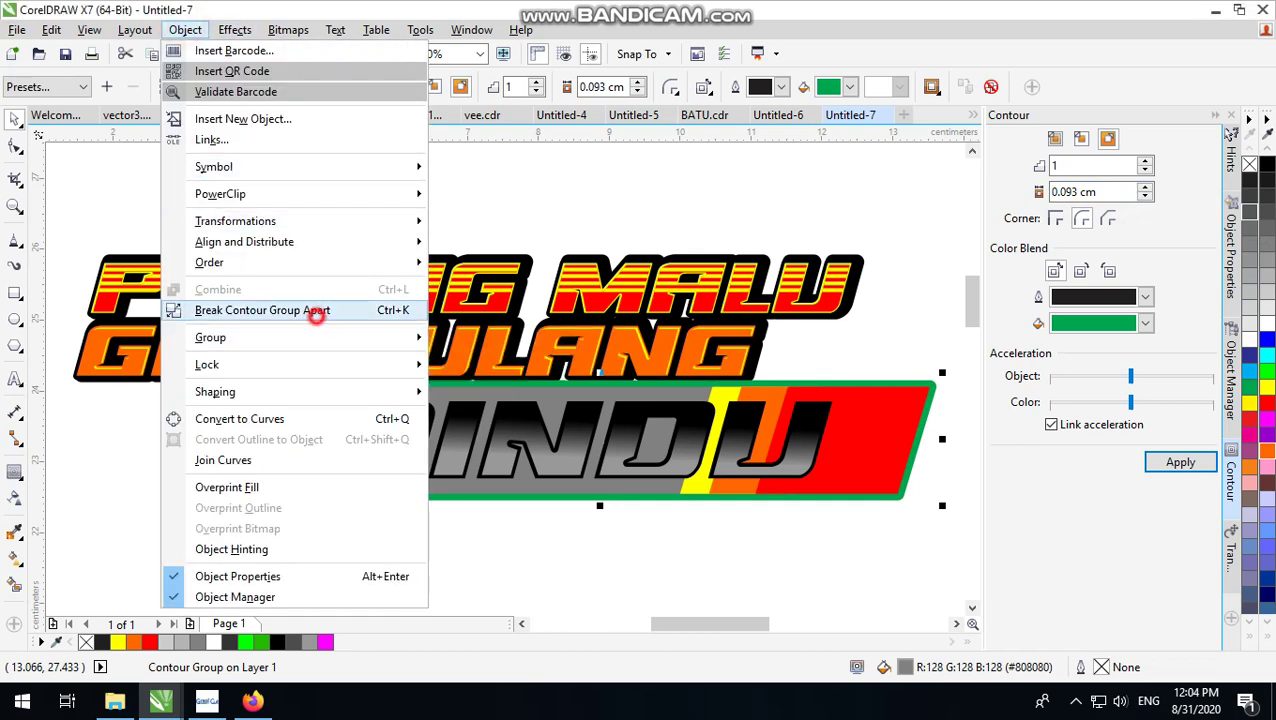
{"action": "left_click", "coordinate": [829, 190]}
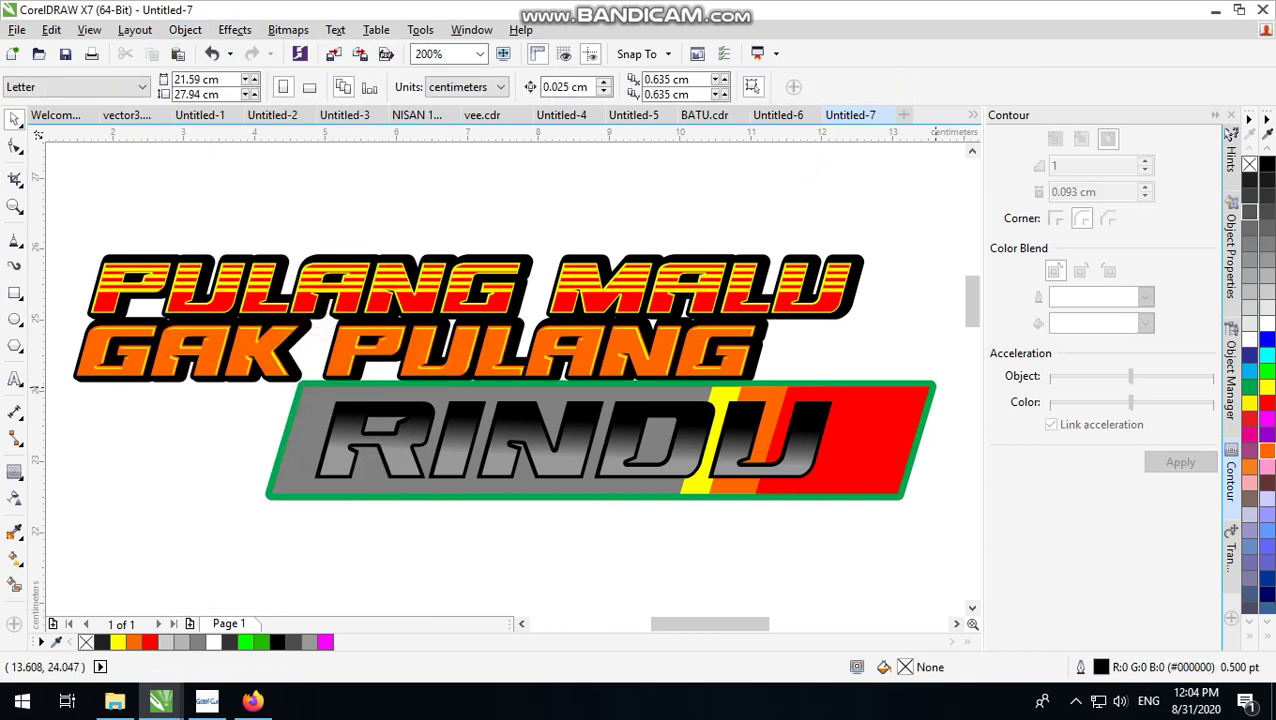
{"action": "left_click", "coordinate": [930, 388]}
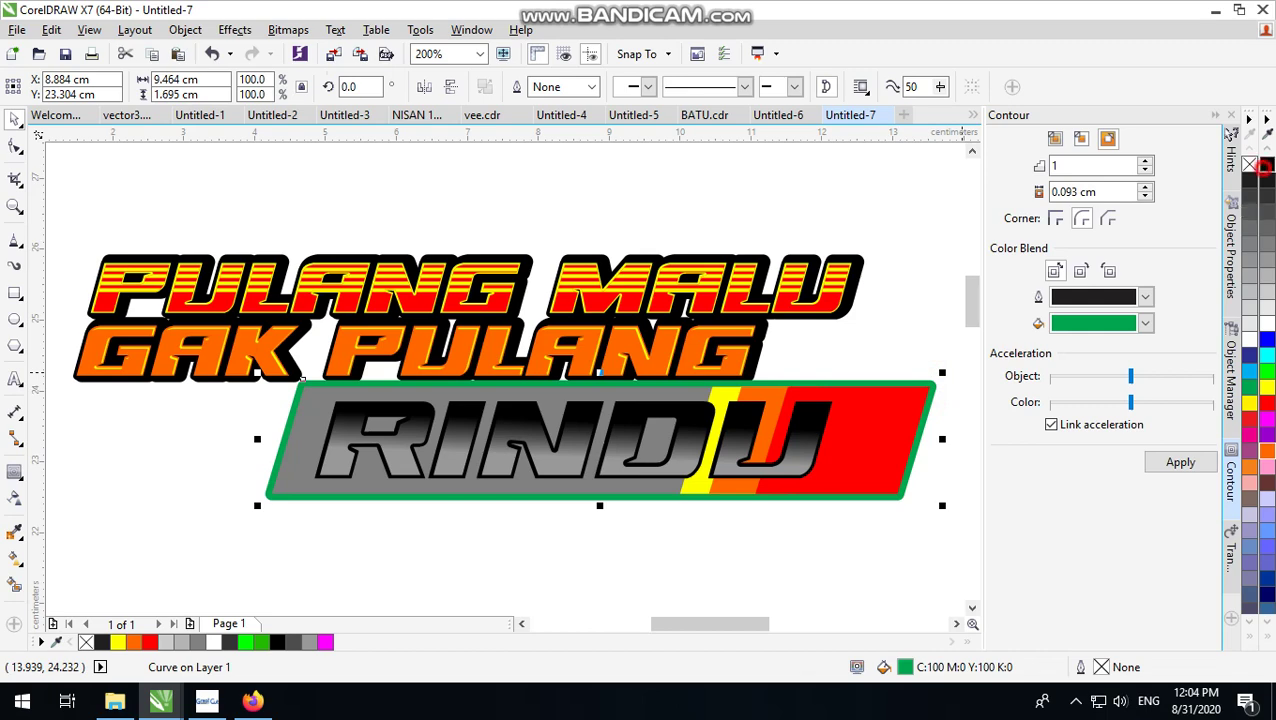
{"action": "left_click", "coordinate": [1266, 165]}
{"action": "scroll", "coordinate": [737, 300], "scroll_direction": "down", "scroll_amount": 2}
{"action": "left_click", "coordinate": [878, 222]}
{"action": "scroll", "coordinate": [842, 333], "scroll_direction": "up", "scroll_amount": 2}
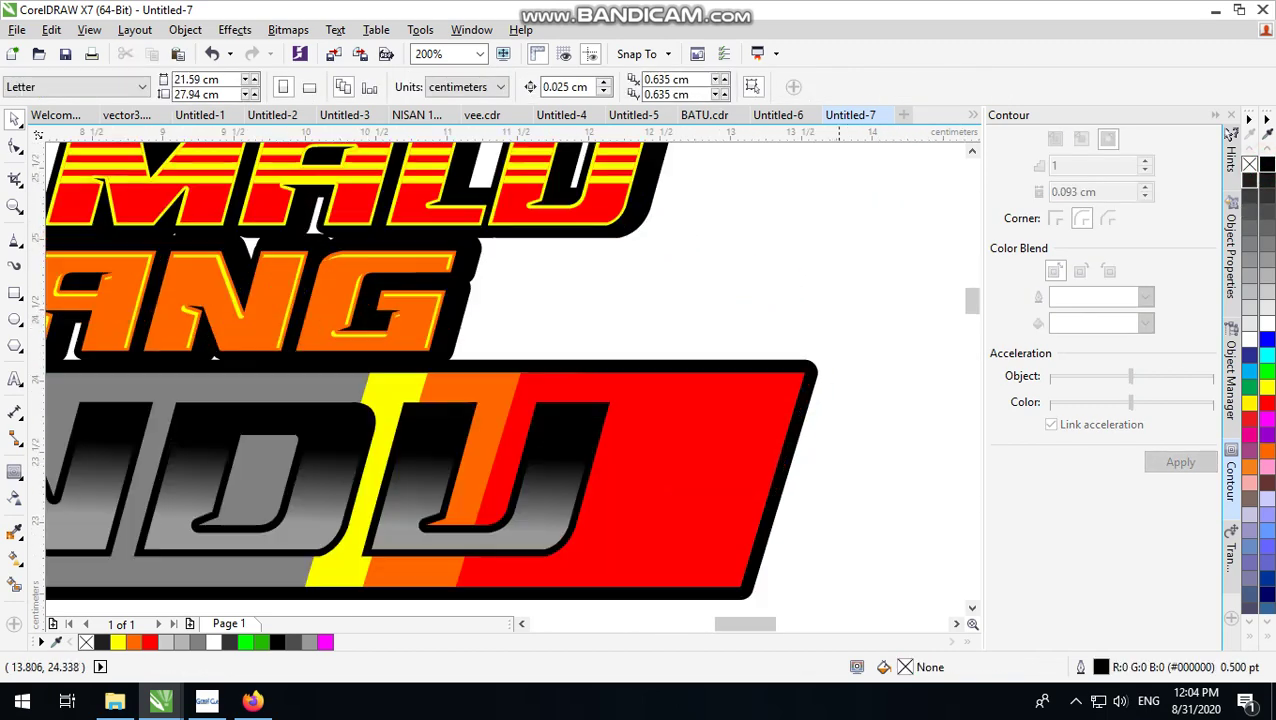
- Group the RINDU frame's black border with the black backing of the text and apply a 0.093 cm outside contour
{"action": "left_click", "coordinate": [817, 363]}
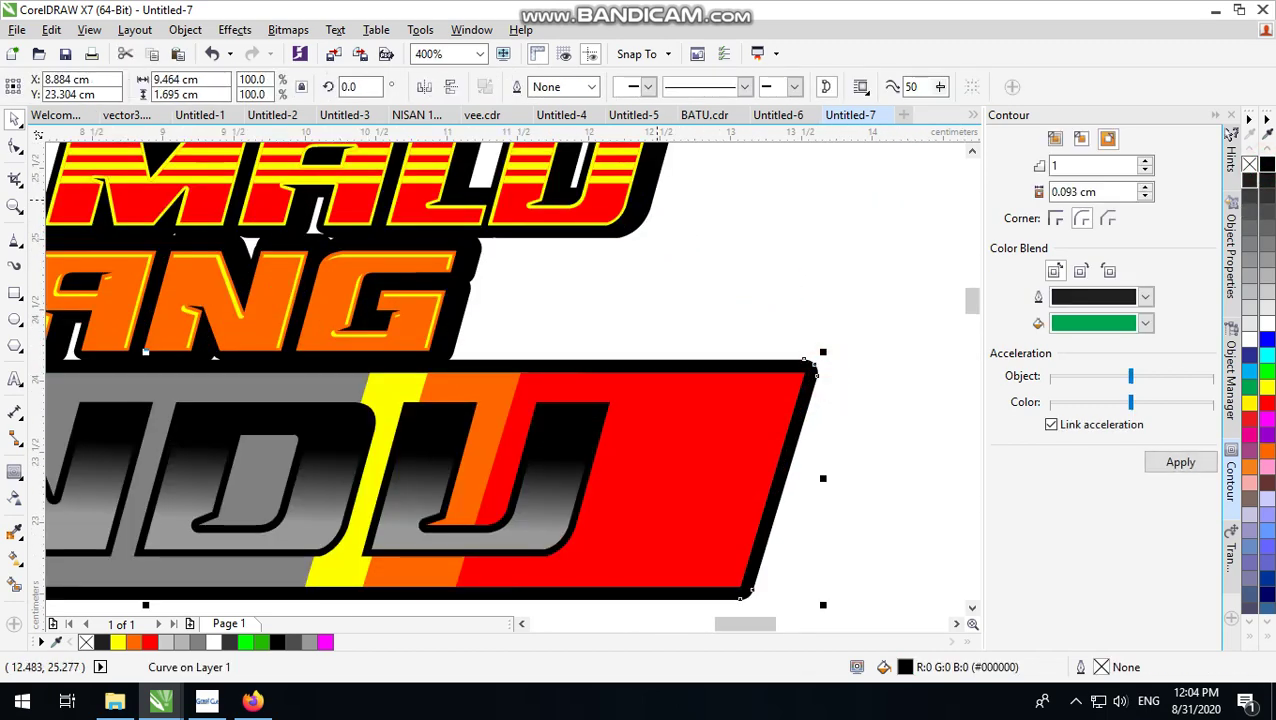
{"action": "left_click", "coordinate": [654, 199], "text": "shift"}
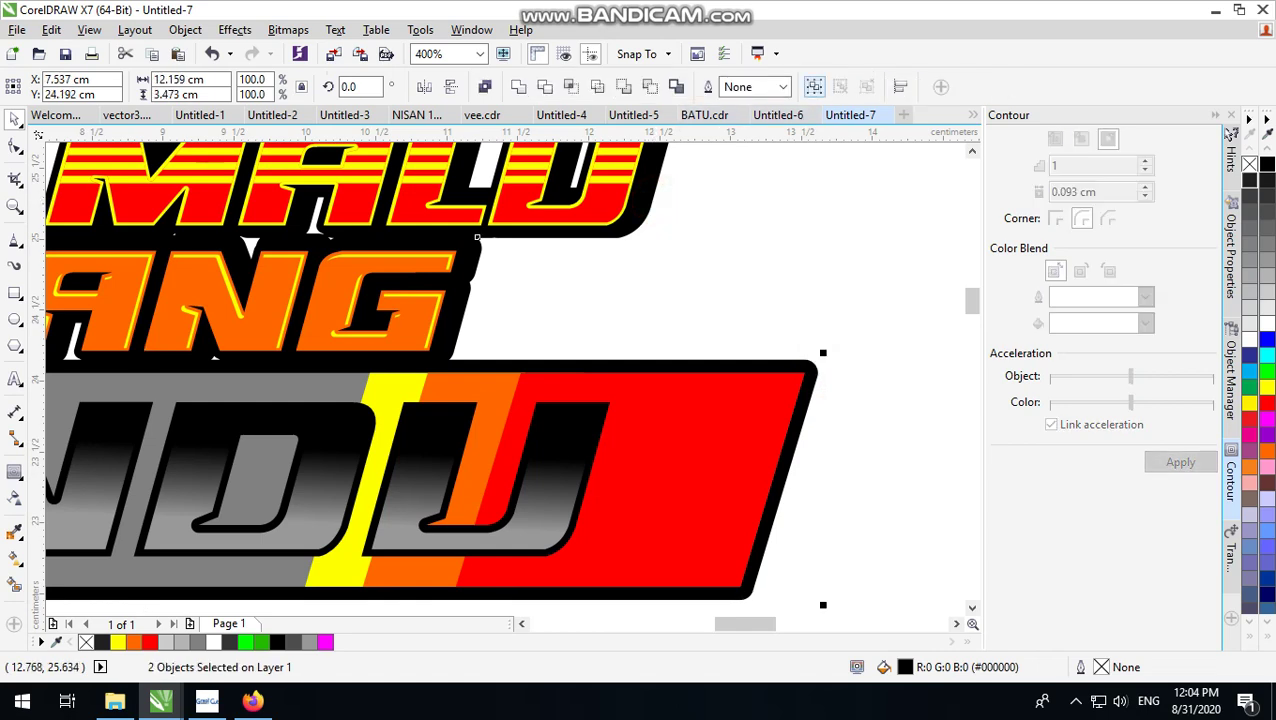
{"action": "left_click", "coordinate": [822, 88]}
{"action": "left_click", "coordinate": [1180, 462]}
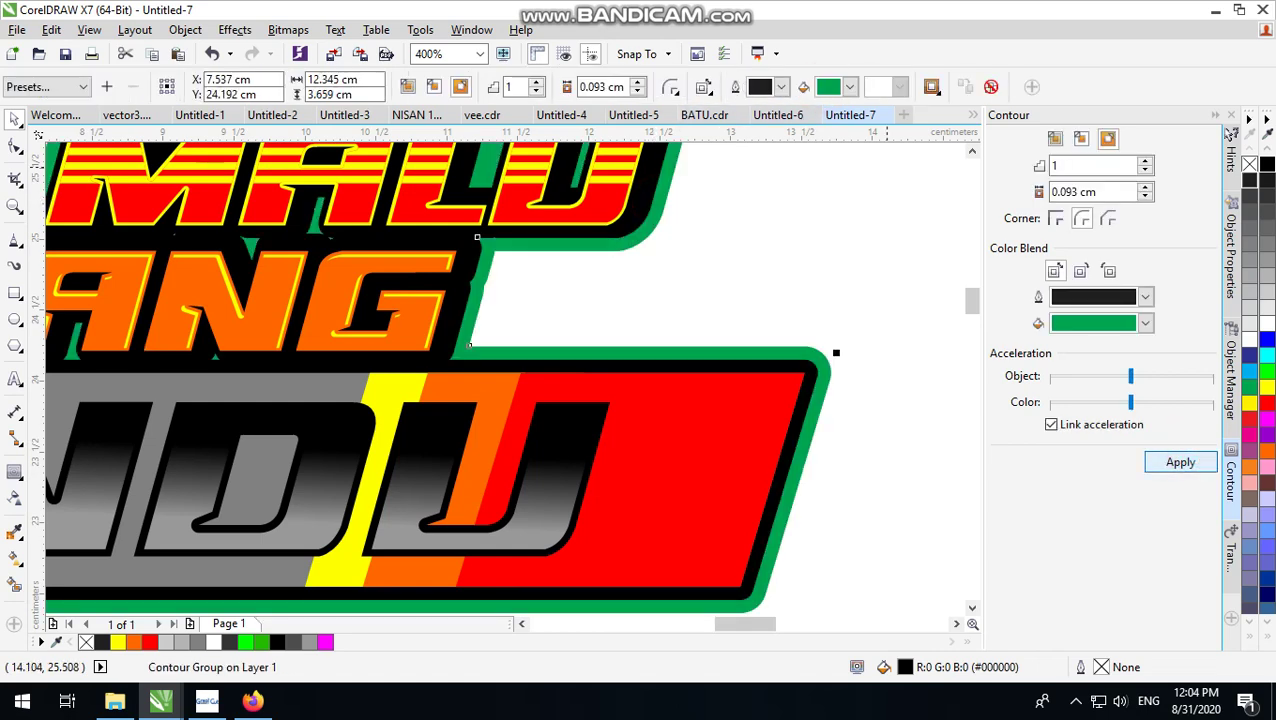
{"action": "scroll", "coordinate": [834, 353], "scroll_direction": "down", "scroll_amount": 2}
{"action": "scroll", "coordinate": [878, 447], "scroll_direction": "up", "scroll_amount": 1}
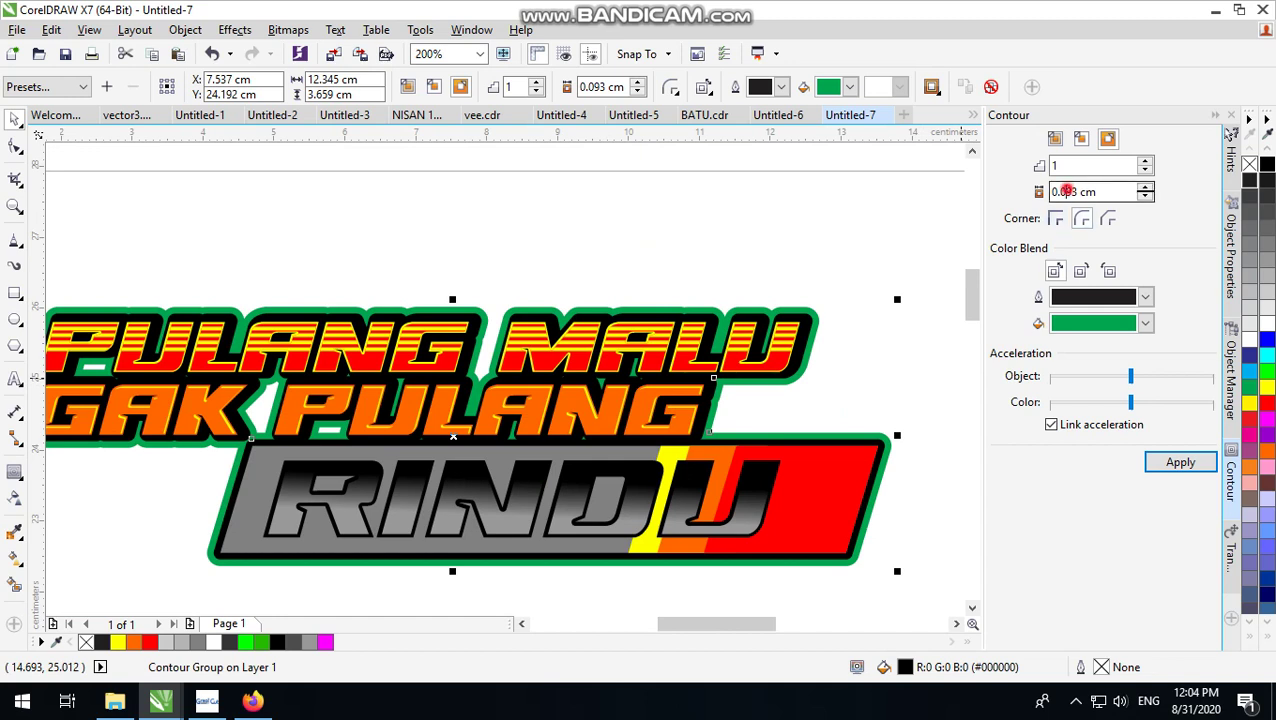
- Narrow the offset of the green contour around the whole design to 0.073 cm and finally to 0.063 cm
{"action": "left_click", "coordinate": [1066, 191]}
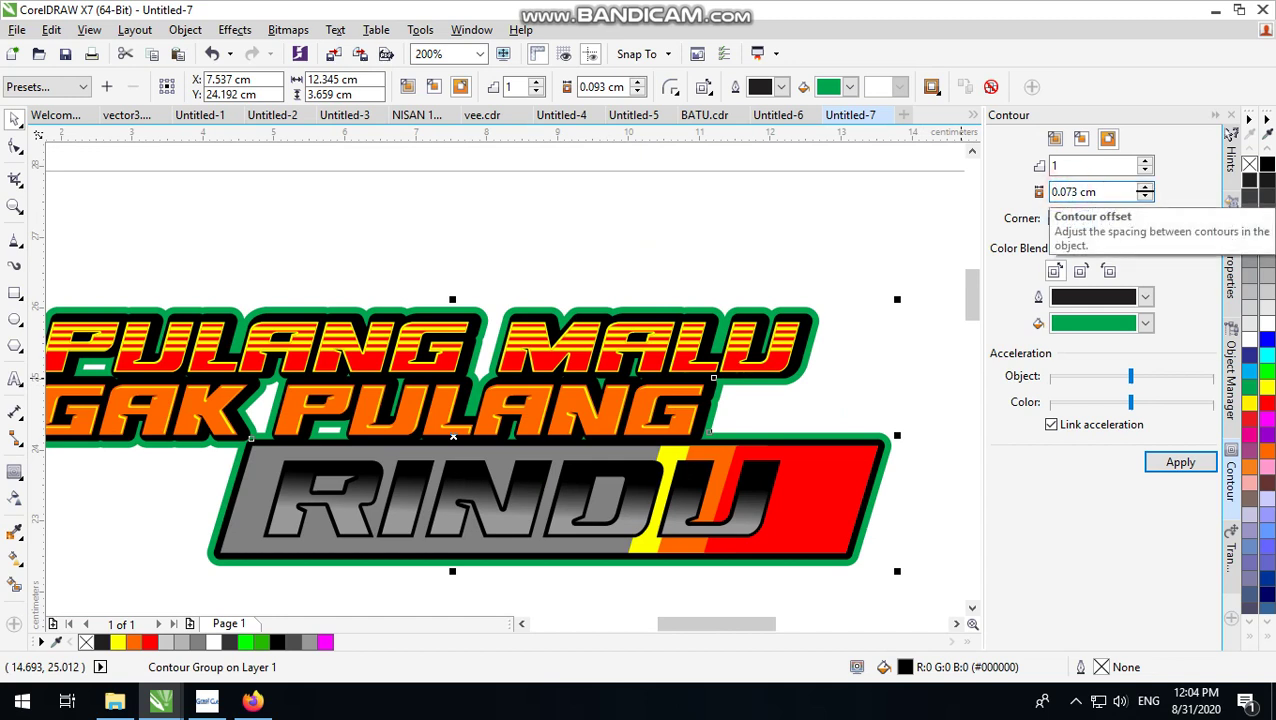
{"action": "key", "text": "Return"}
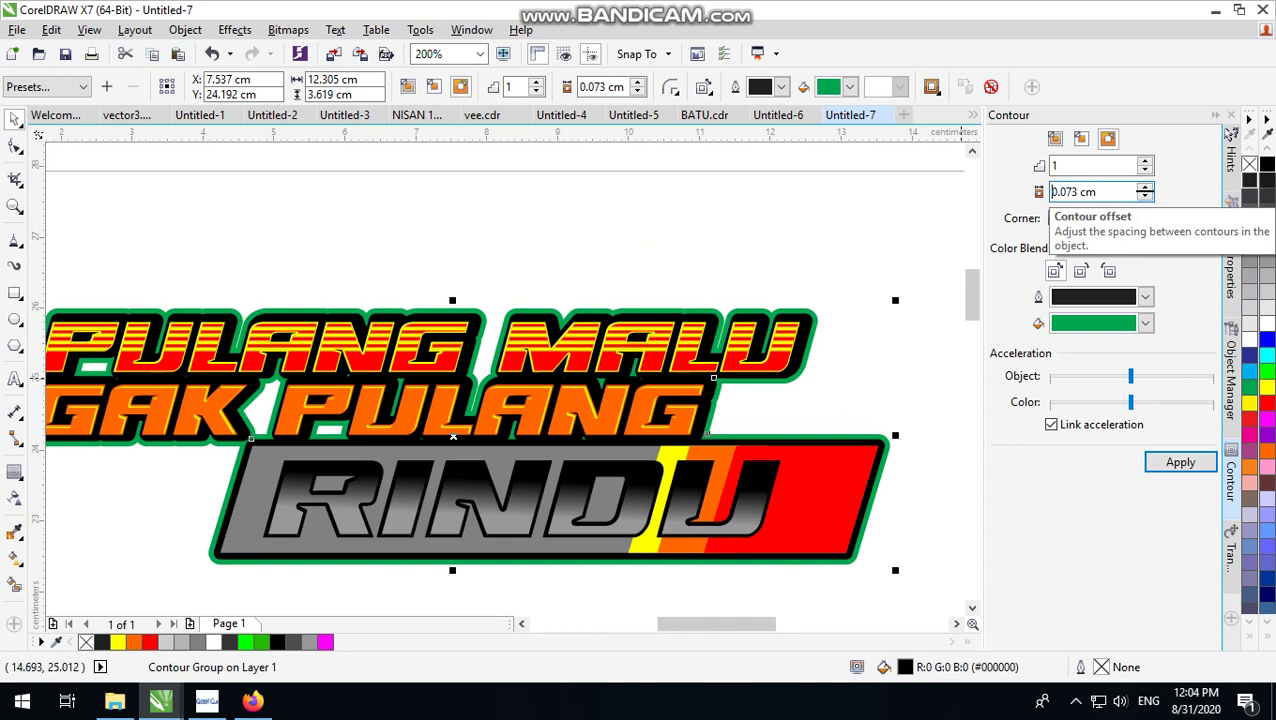
{"action": "left_click_drag", "start_coordinate": [1067, 193], "coordinate": [1073, 193]}
{"action": "type", "text": "6"}
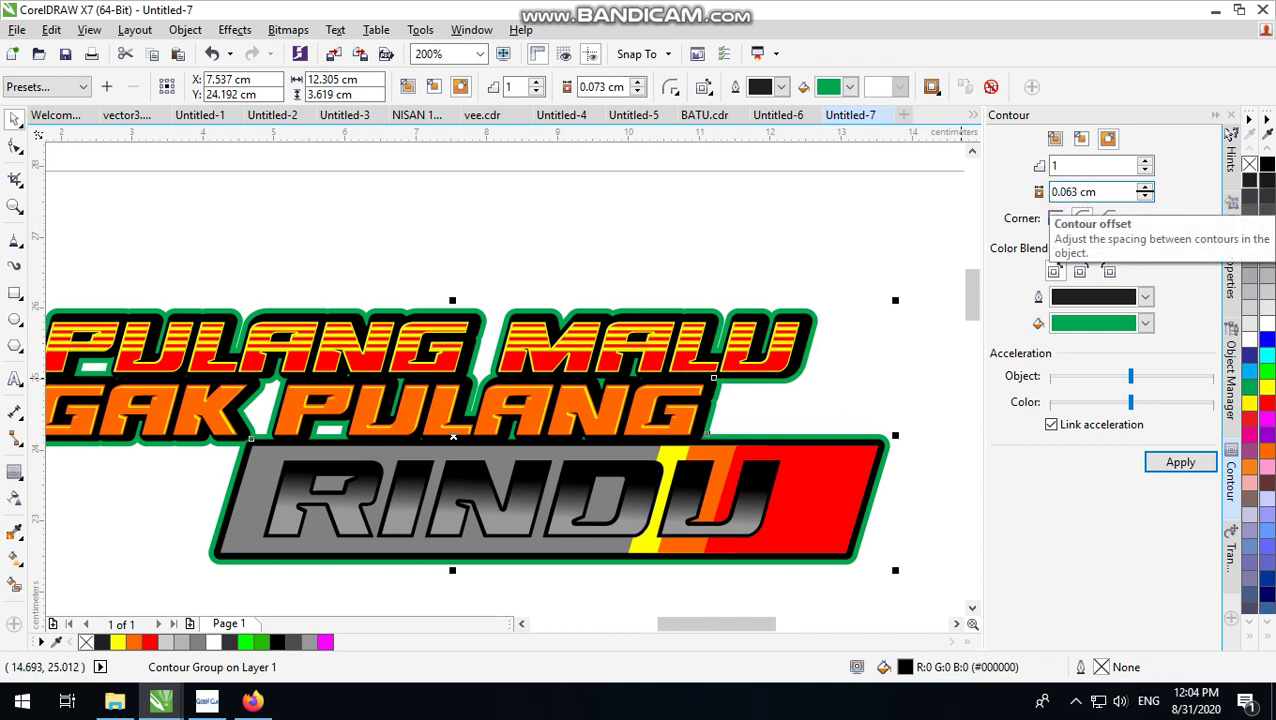
{"action": "key", "text": "Return"}
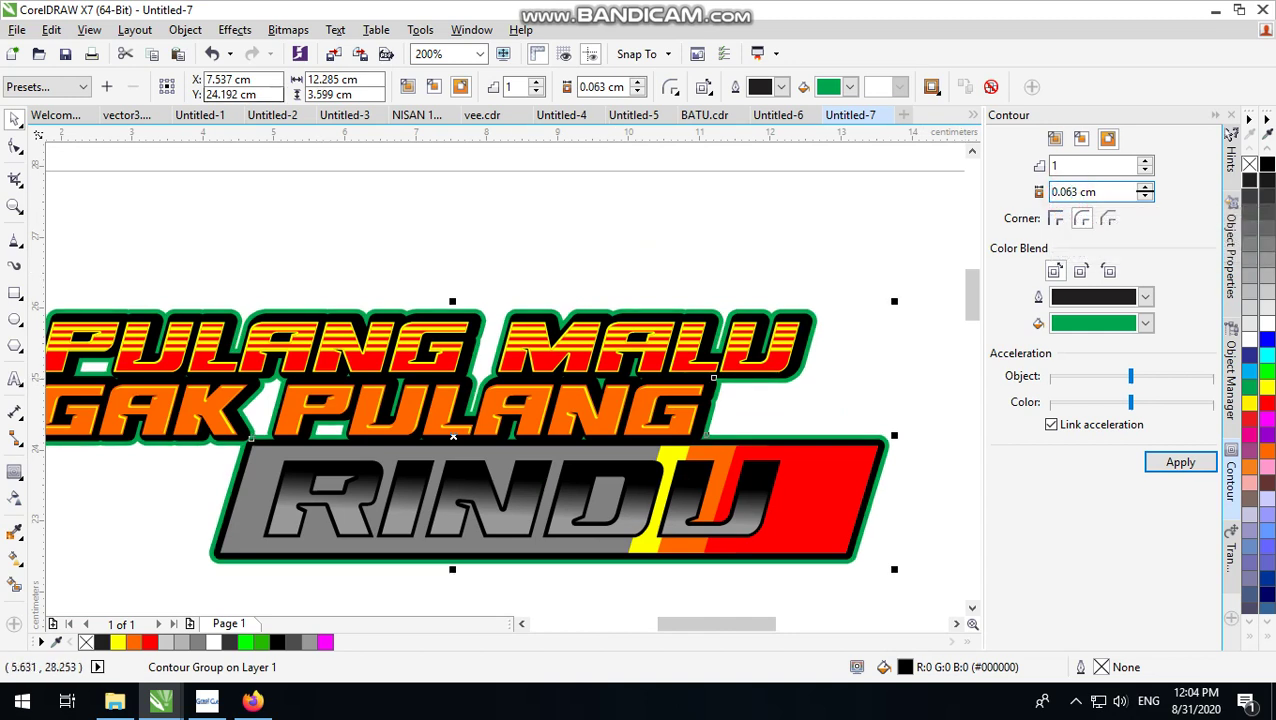
- Break the green outer contour apart from the grouped black backing
{"action": "left_click", "coordinate": [184, 38]}
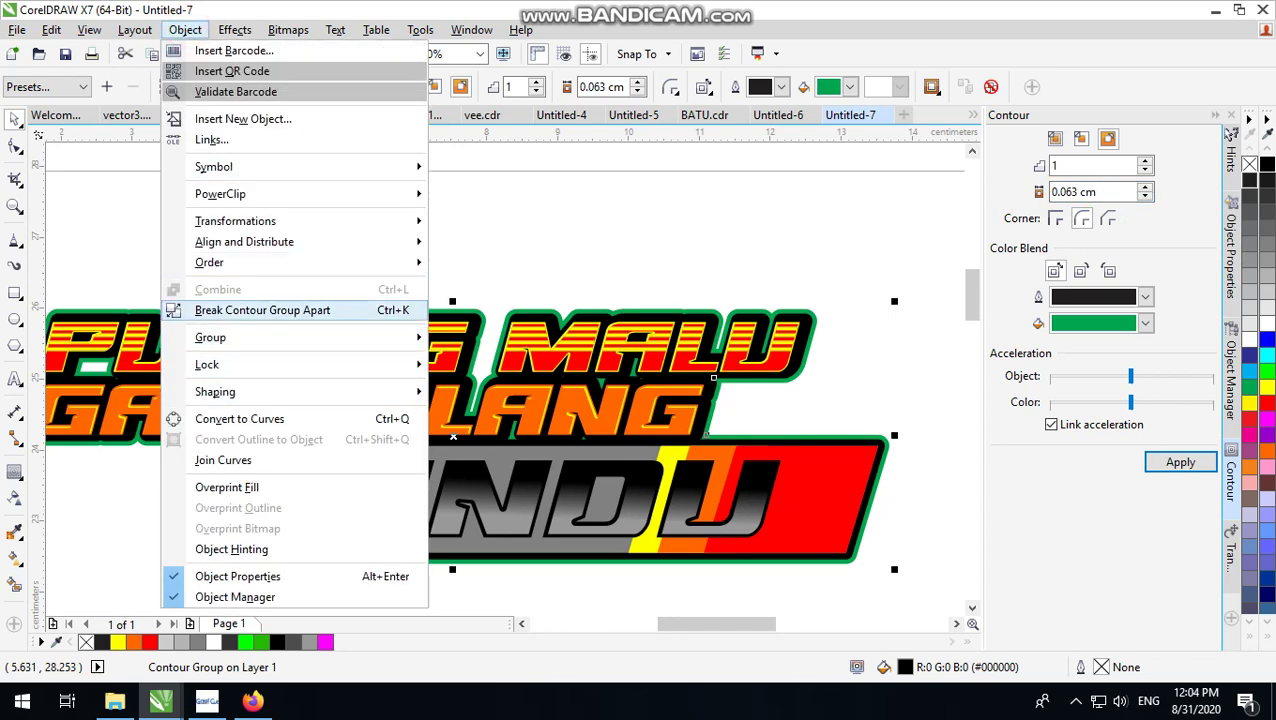
{"action": "left_click", "coordinate": [263, 306]}
{"action": "scroll", "coordinate": [603, 327], "scroll_direction": "down", "scroll_amount": 1}
{"action": "left_click", "coordinate": [815, 282]}
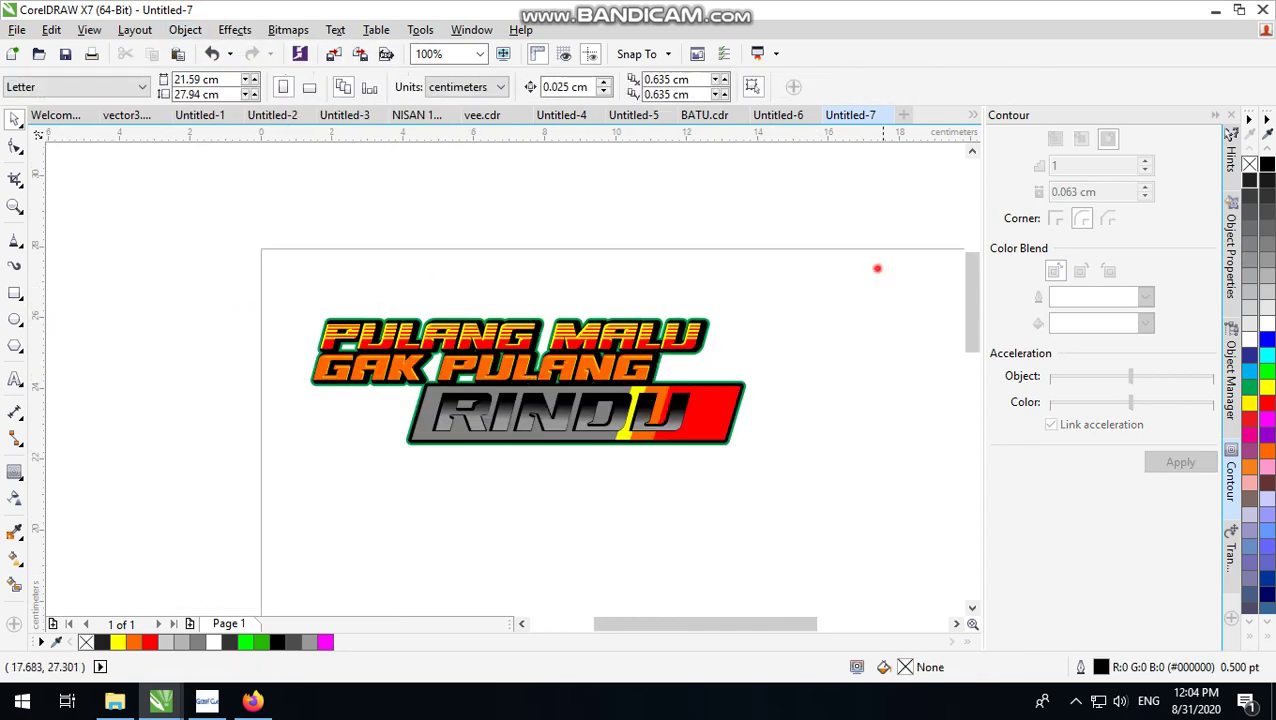
{"action": "left_click_drag", "start_coordinate": [881, 267], "coordinate": [127, 550]}
{"action": "left_click", "coordinate": [889, 281]}
{"action": "scroll", "coordinate": [632, 386], "scroll_direction": "up", "scroll_amount": 1}
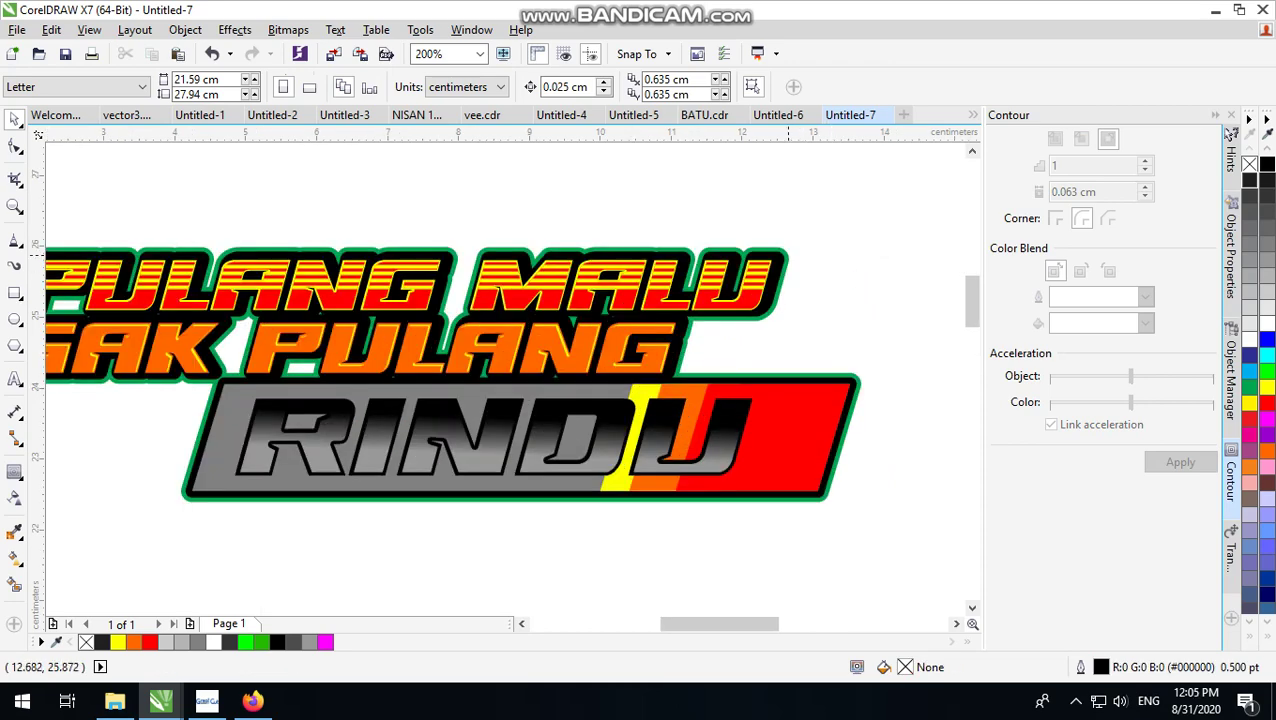
- Recolour the separated green outer shape to white and deselect it
{"action": "left_click", "coordinate": [788, 256]}
{"action": "scroll", "coordinate": [788, 256], "scroll_direction": "down", "scroll_amount": 1}
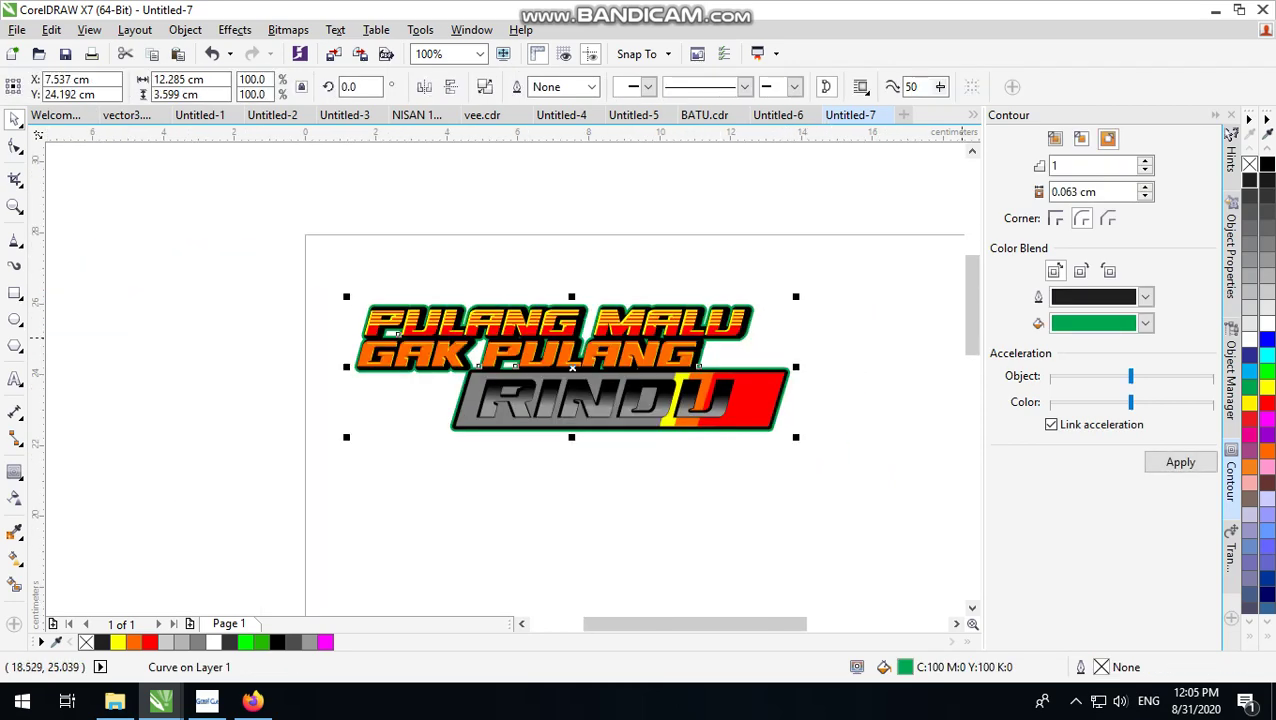
{"action": "left_click", "coordinate": [1267, 324]}
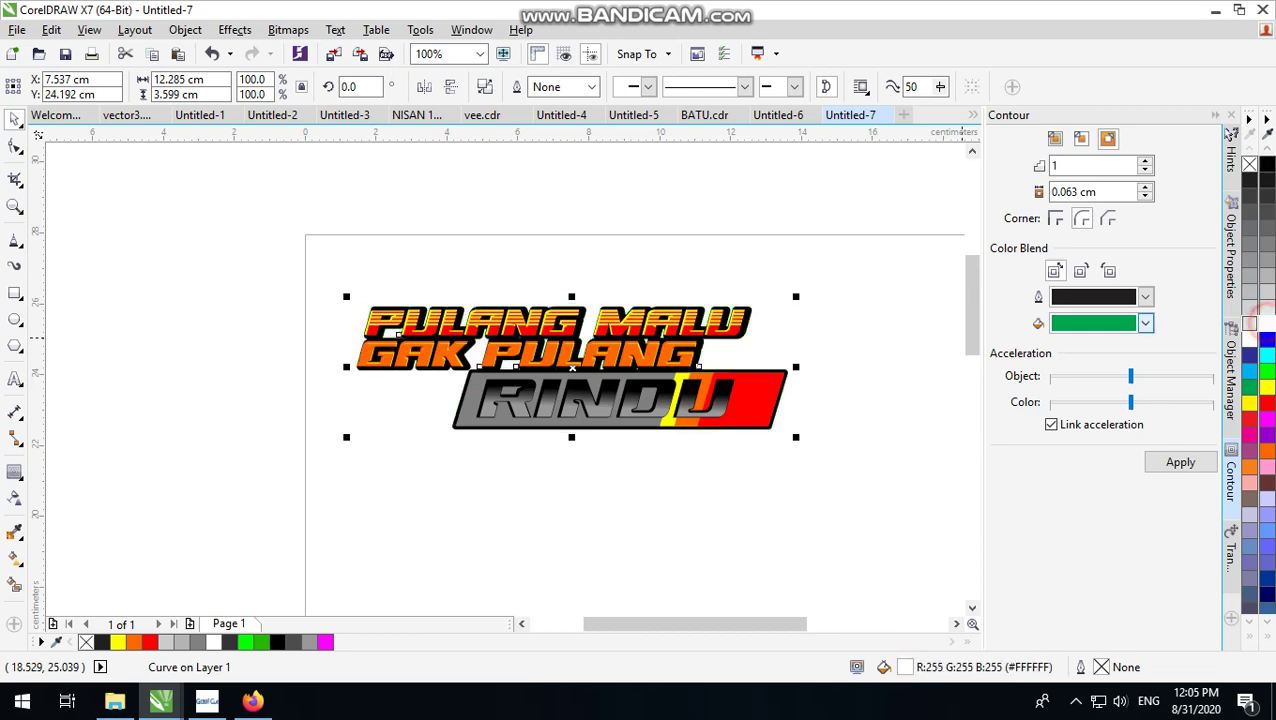
{"action": "scroll", "coordinate": [542, 324], "scroll_direction": "down", "scroll_amount": 1}
{"action": "scroll", "coordinate": [556, 331], "scroll_direction": "up", "scroll_amount": 1}
{"action": "left_click", "coordinate": [658, 194]}
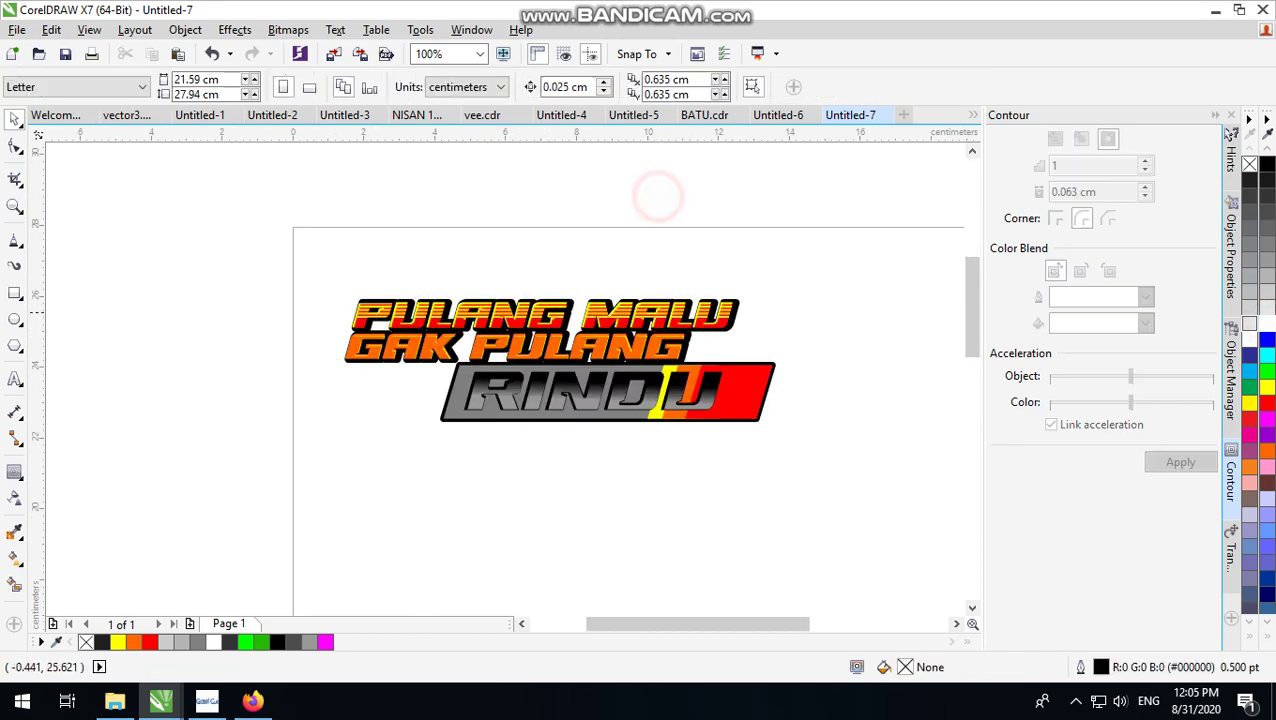
- Draw a rectangle about 44.9 by 21.1 cm around the sticker and move it so the design sits near its centre
{"action": "left_click", "coordinate": [15, 293]}
{"action": "scroll", "coordinate": [229, 237], "scroll_direction": "down", "scroll_amount": 1}
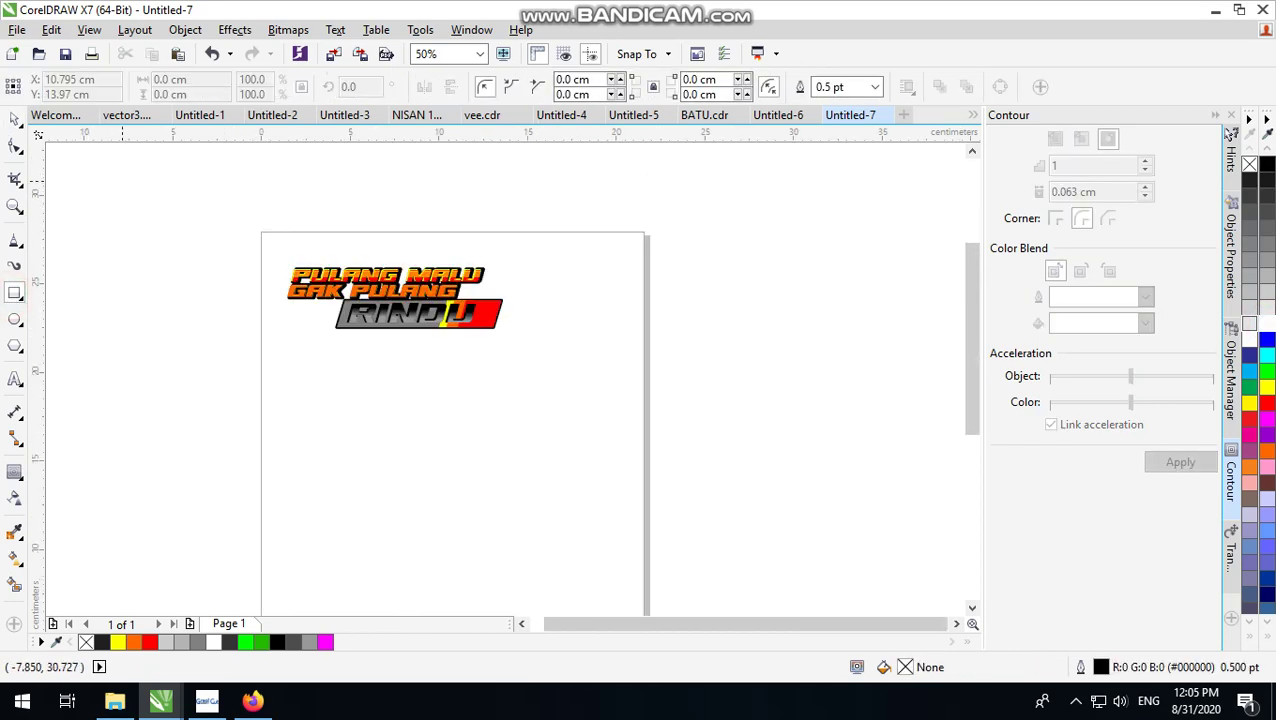
{"action": "left_click_drag", "start_coordinate": [100, 152], "coordinate": [898, 527]}
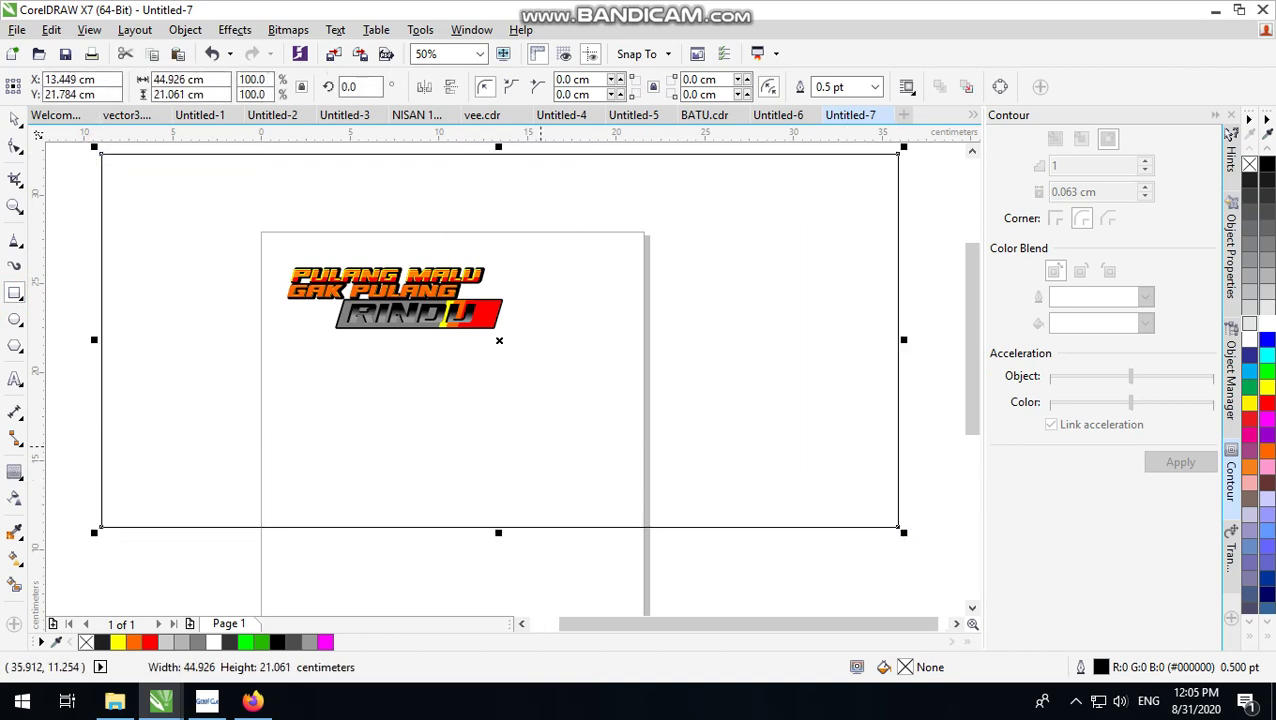
{"action": "key", "text": "space"}
{"action": "scroll", "coordinate": [672, 472], "scroll_direction": "down", "scroll_amount": 1}
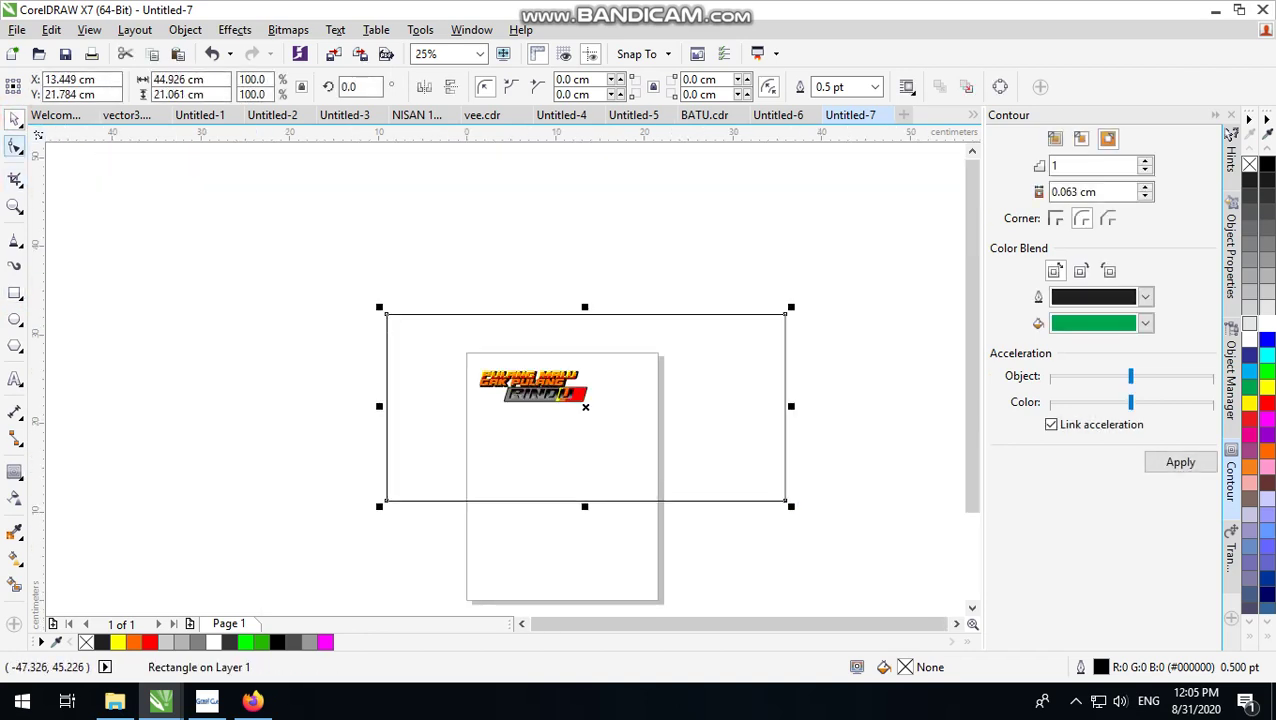
{"action": "left_click", "coordinate": [481, 251]}
{"action": "left_click_drag", "start_coordinate": [676, 396], "coordinate": [638, 383]}
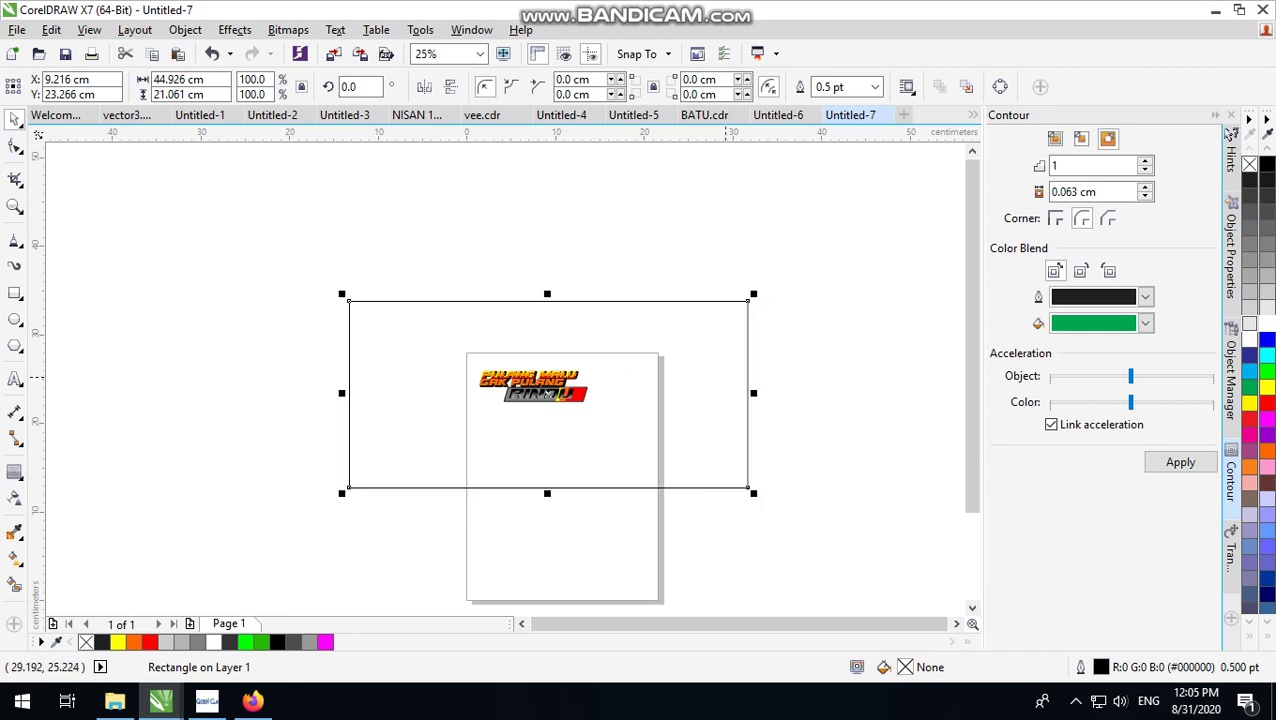
{"action": "scroll", "coordinate": [547, 395], "scroll_direction": "up", "scroll_amount": 1}
{"action": "scroll", "coordinate": [511, 452], "scroll_direction": "down", "scroll_amount": 1}
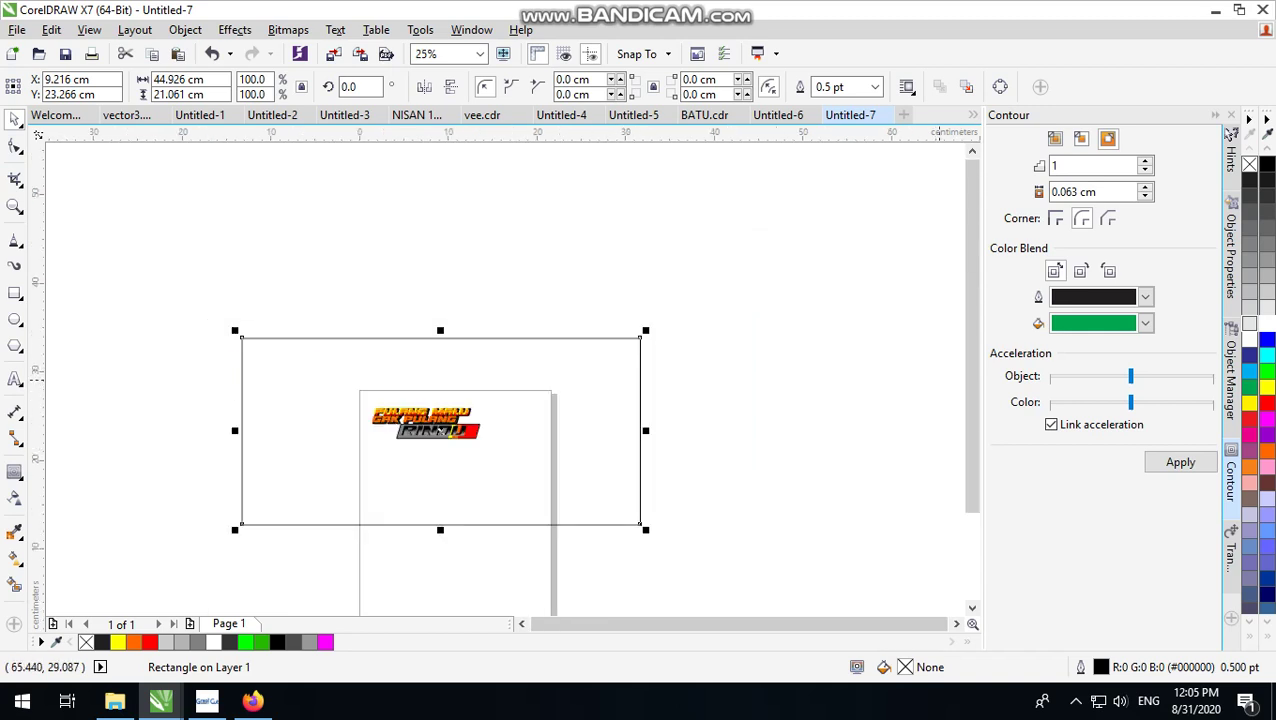
- Fill the large rectangle with black as a background behind the sticker design
{"action": "left_click", "coordinate": [1266, 166]}
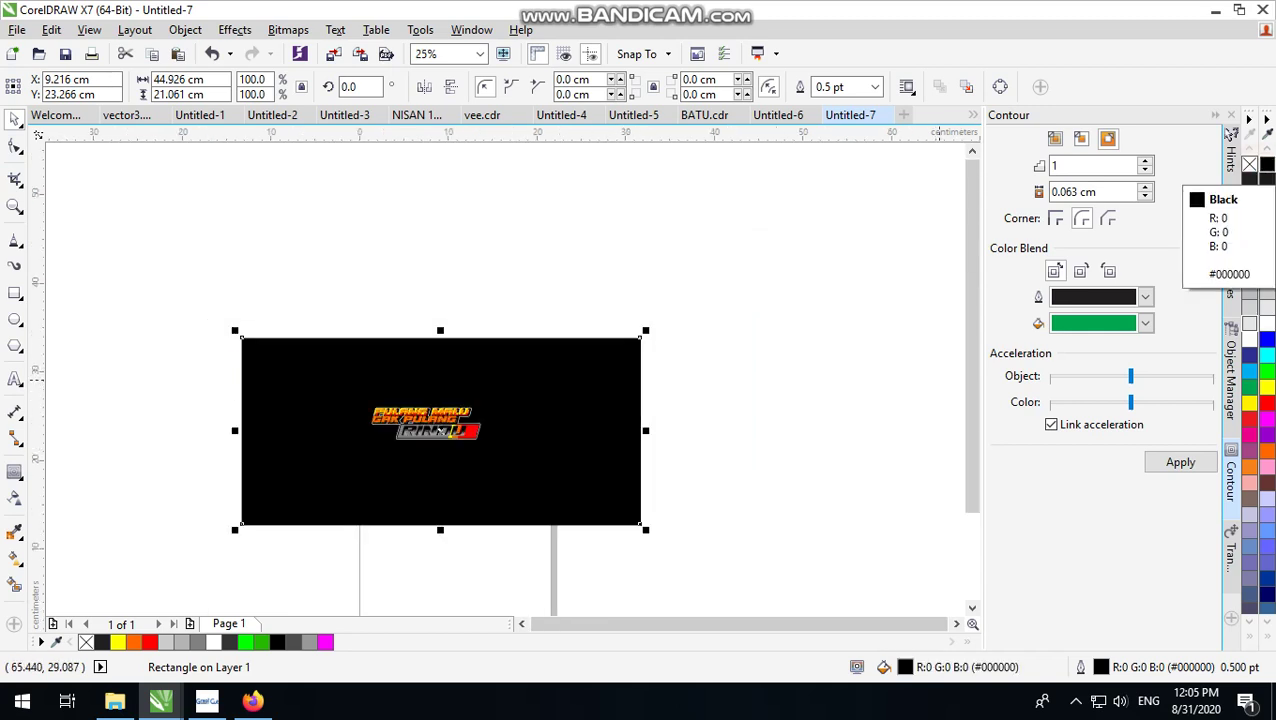
{"action": "scroll", "coordinate": [455, 430], "scroll_direction": "up", "scroll_amount": 4}
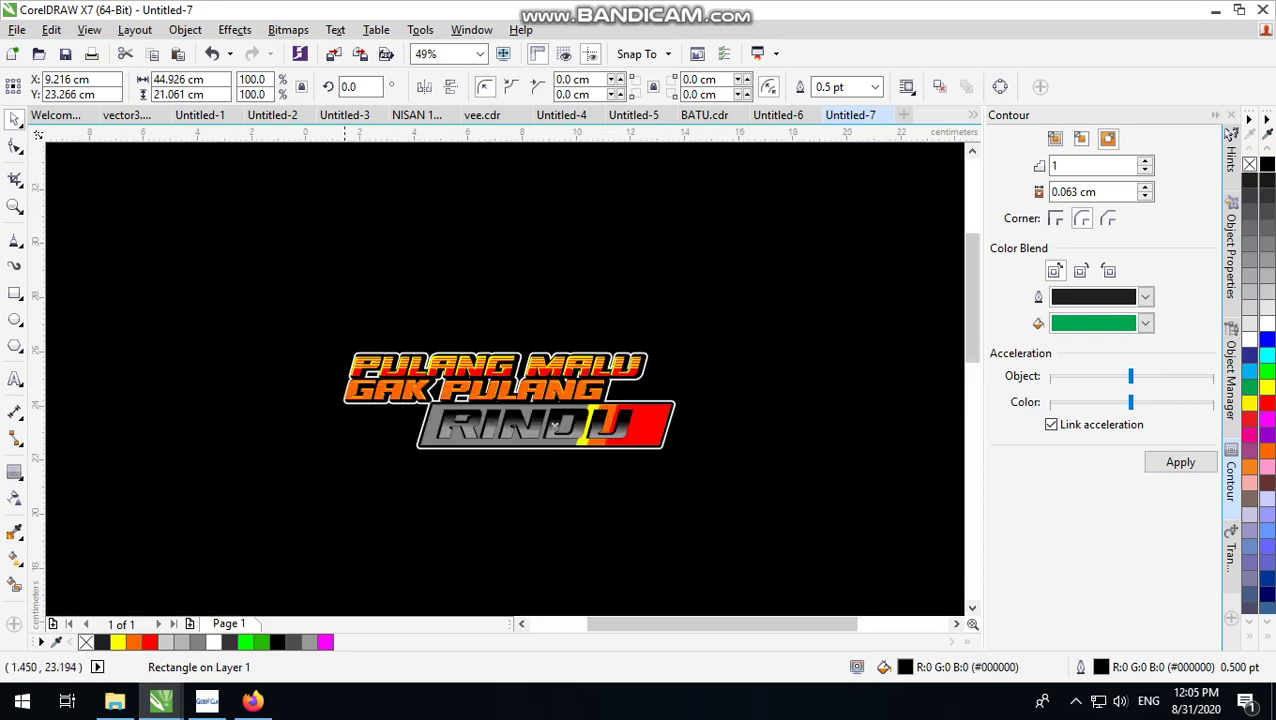
{"action": "scroll", "coordinate": [631, 385], "scroll_direction": "up", "scroll_amount": 2}
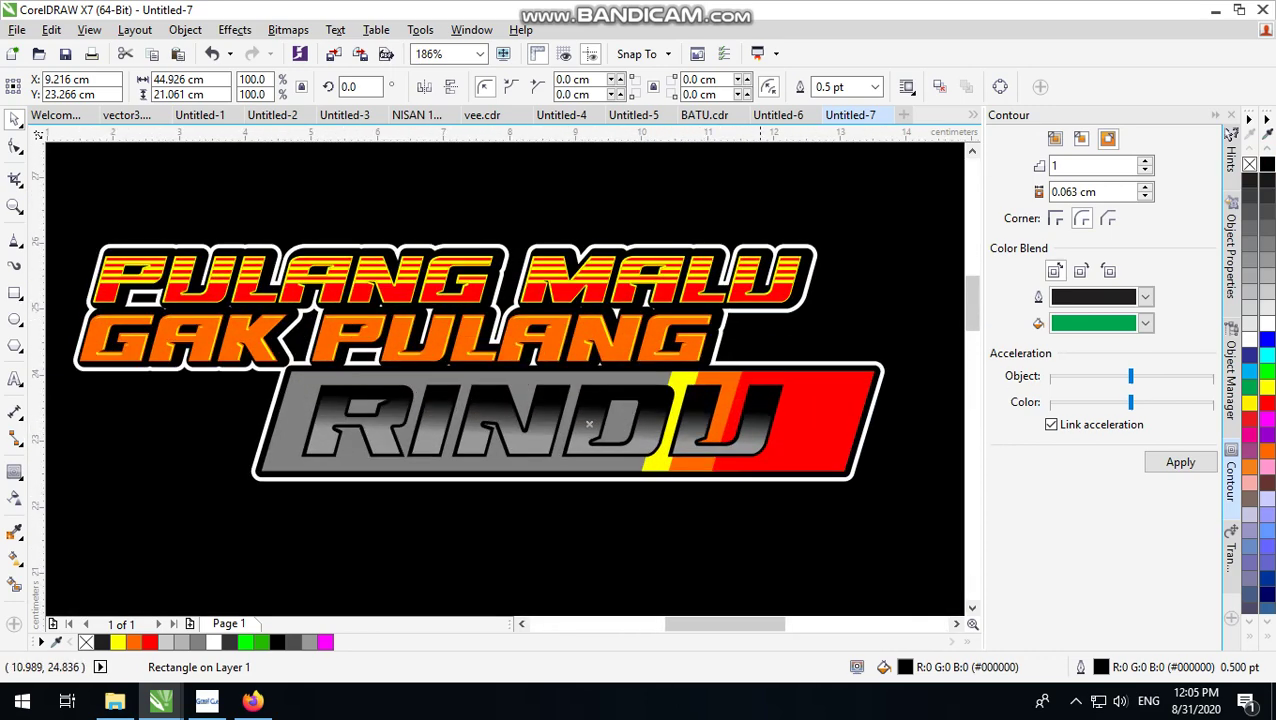
- Collapse the contour settings and view the finished sticker enlarged on its black background
{"action": "left_click", "coordinate": [1215, 116]}
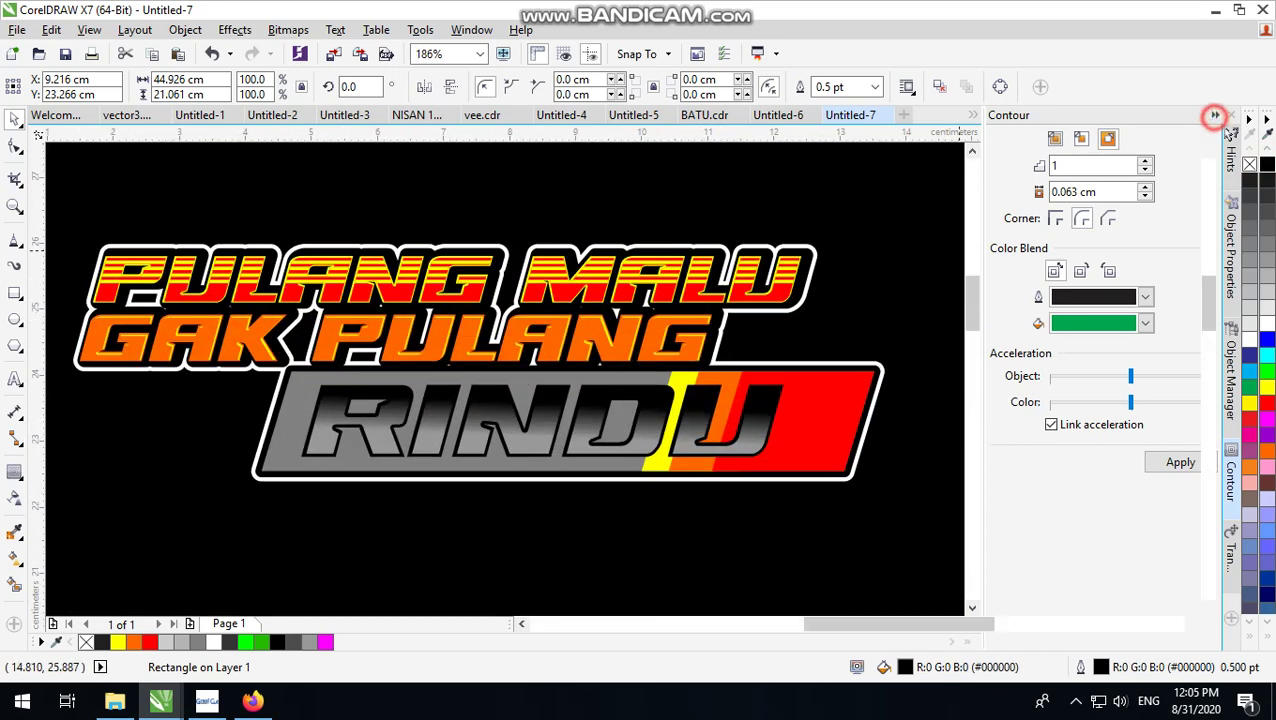
{"action": "scroll", "coordinate": [548, 331], "scroll_direction": "up", "scroll_amount": 1}
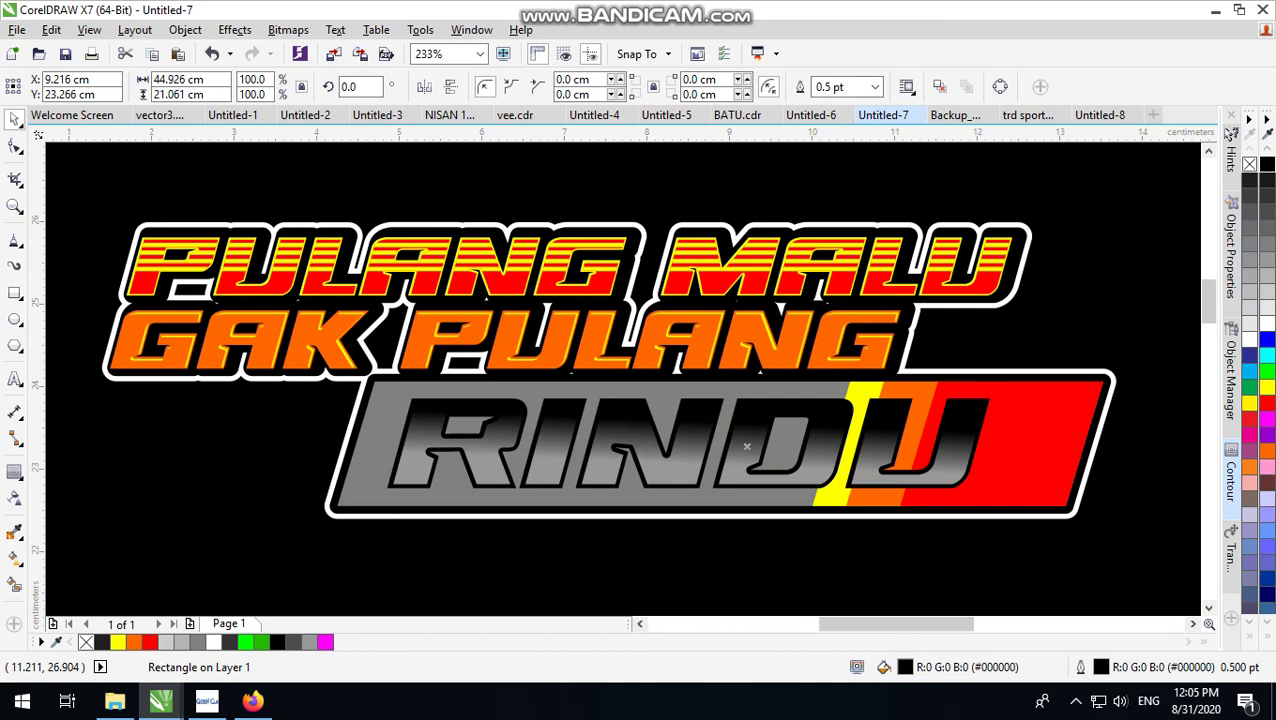
{"action": "left_click", "coordinate": [751, 12]}
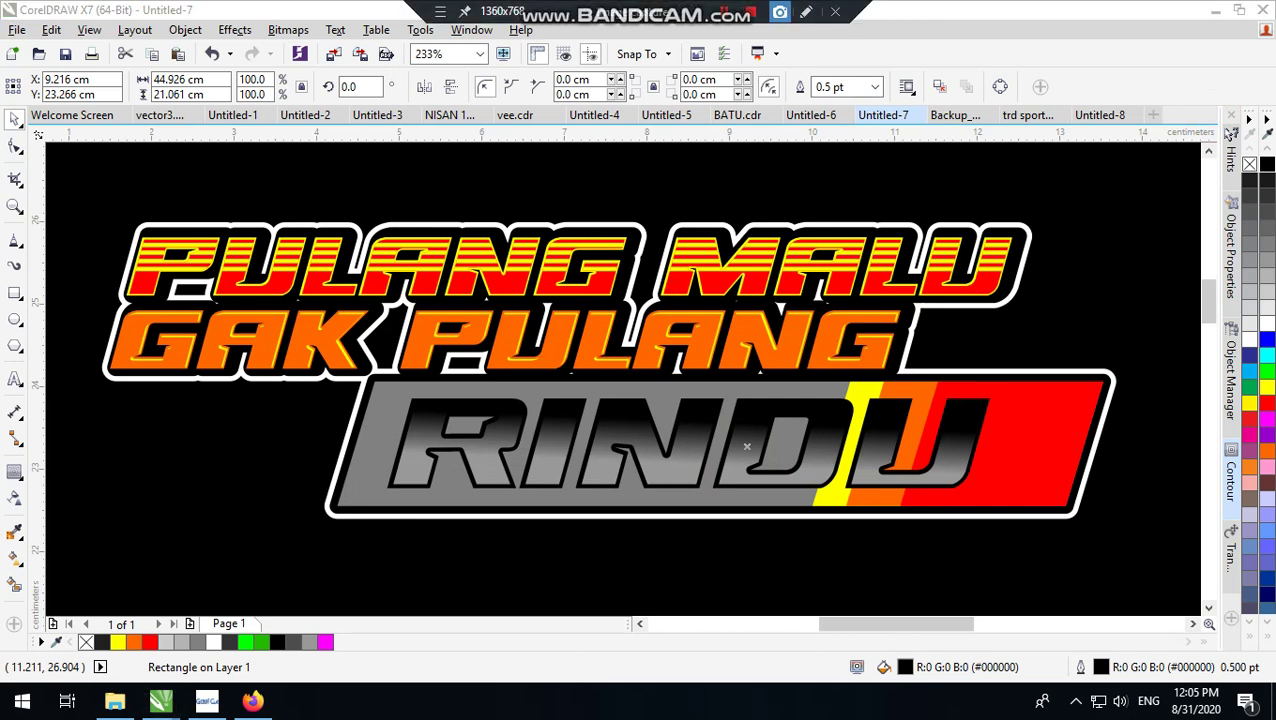